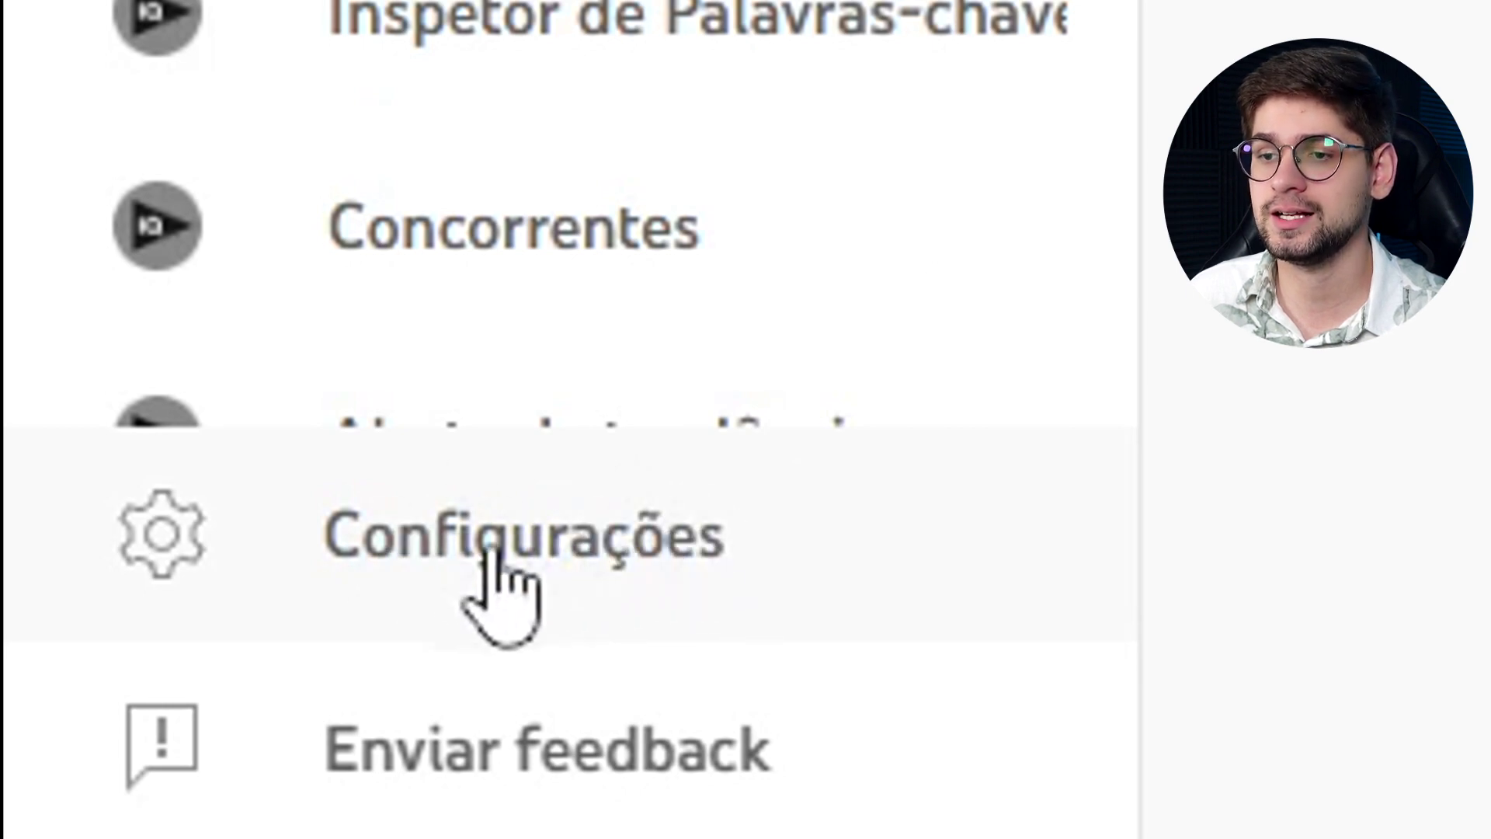
Set the default currency in Studio settings to BRL — Real brasileiro.
left_click(599, 614)
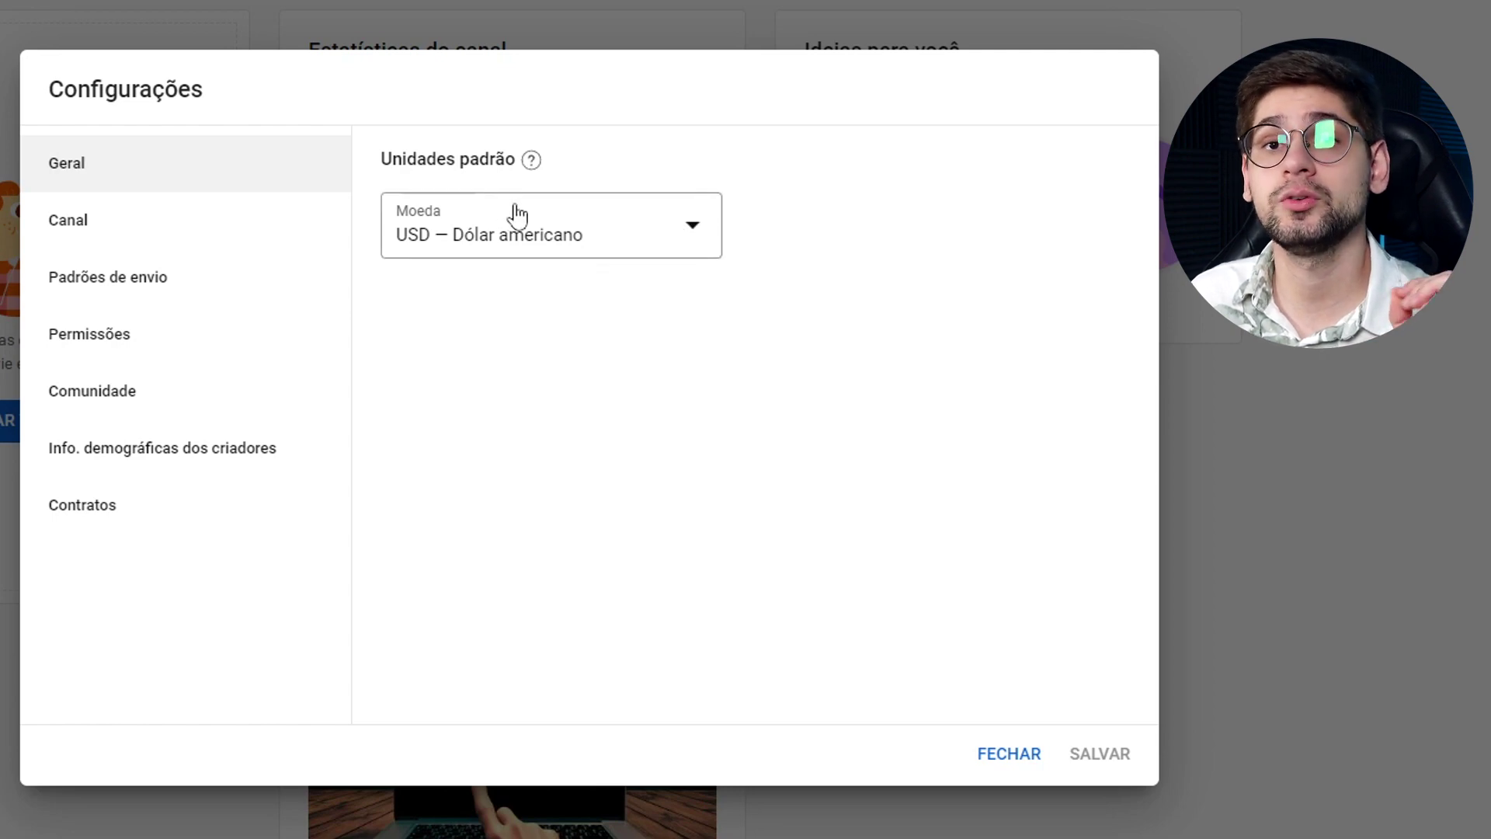
left_click(477, 239)
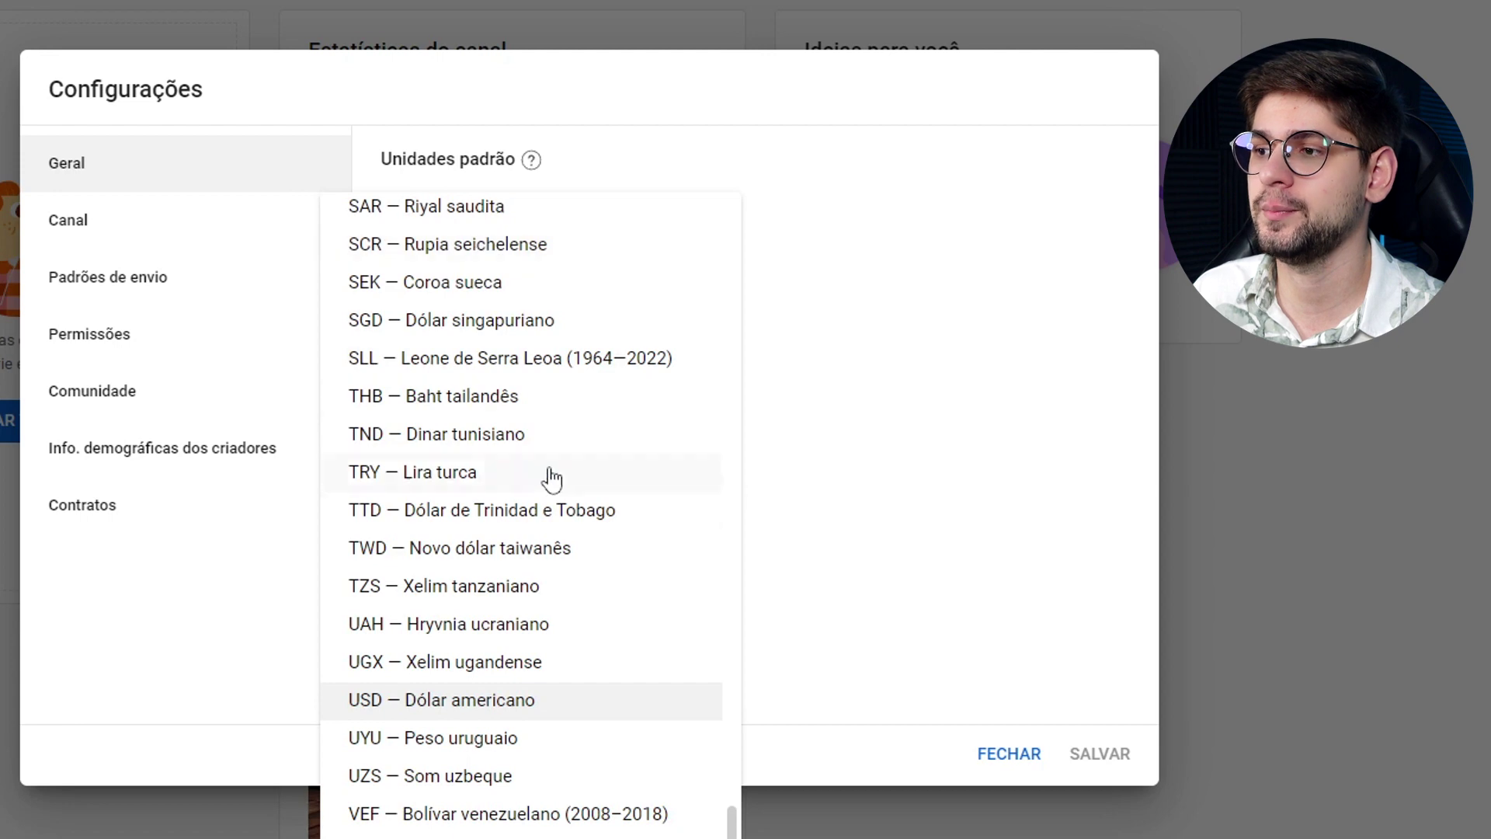
scroll(563, 742, "up", 20)
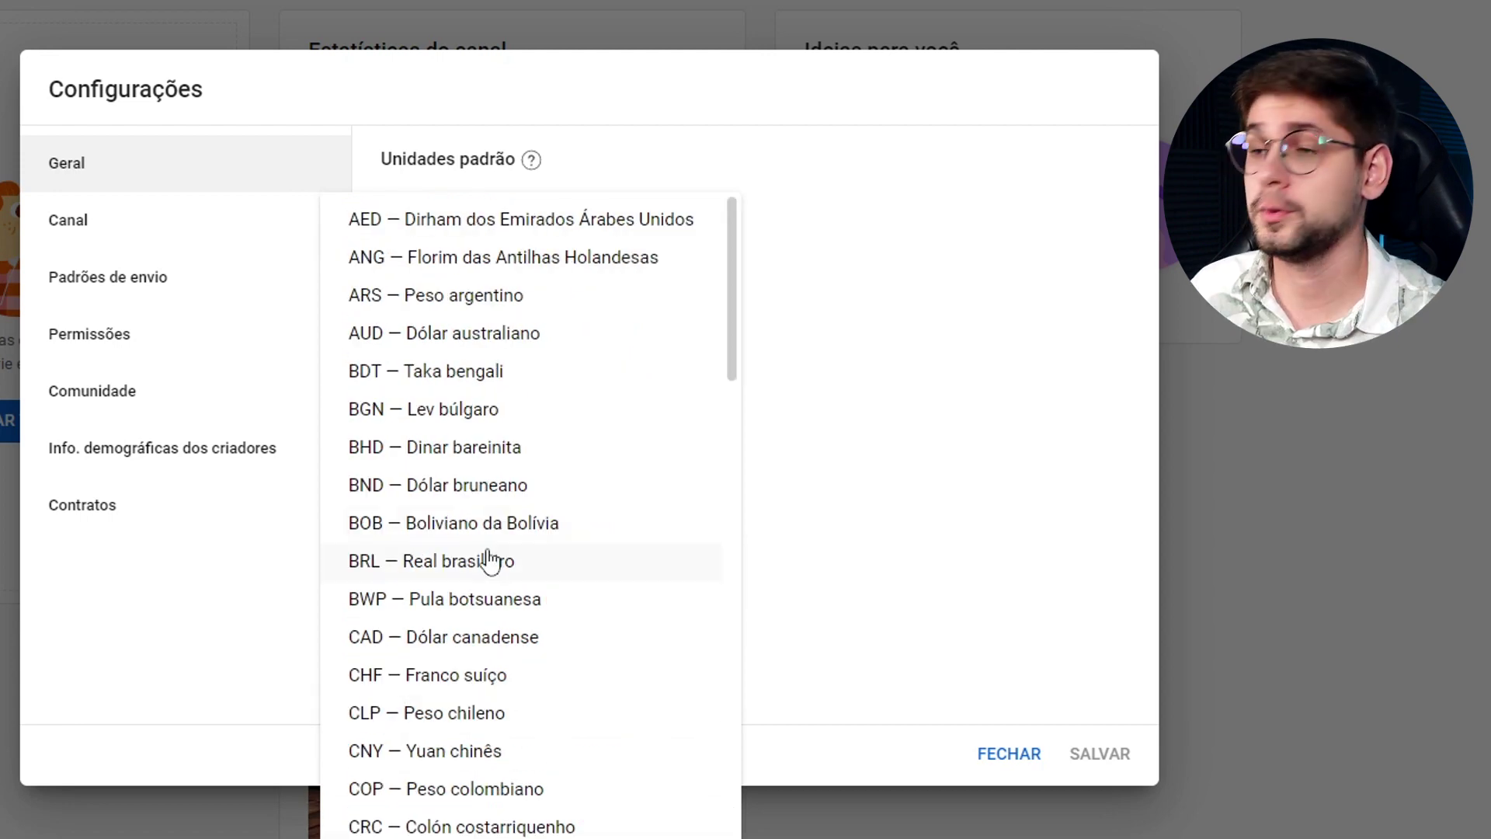
left_click(485, 574)
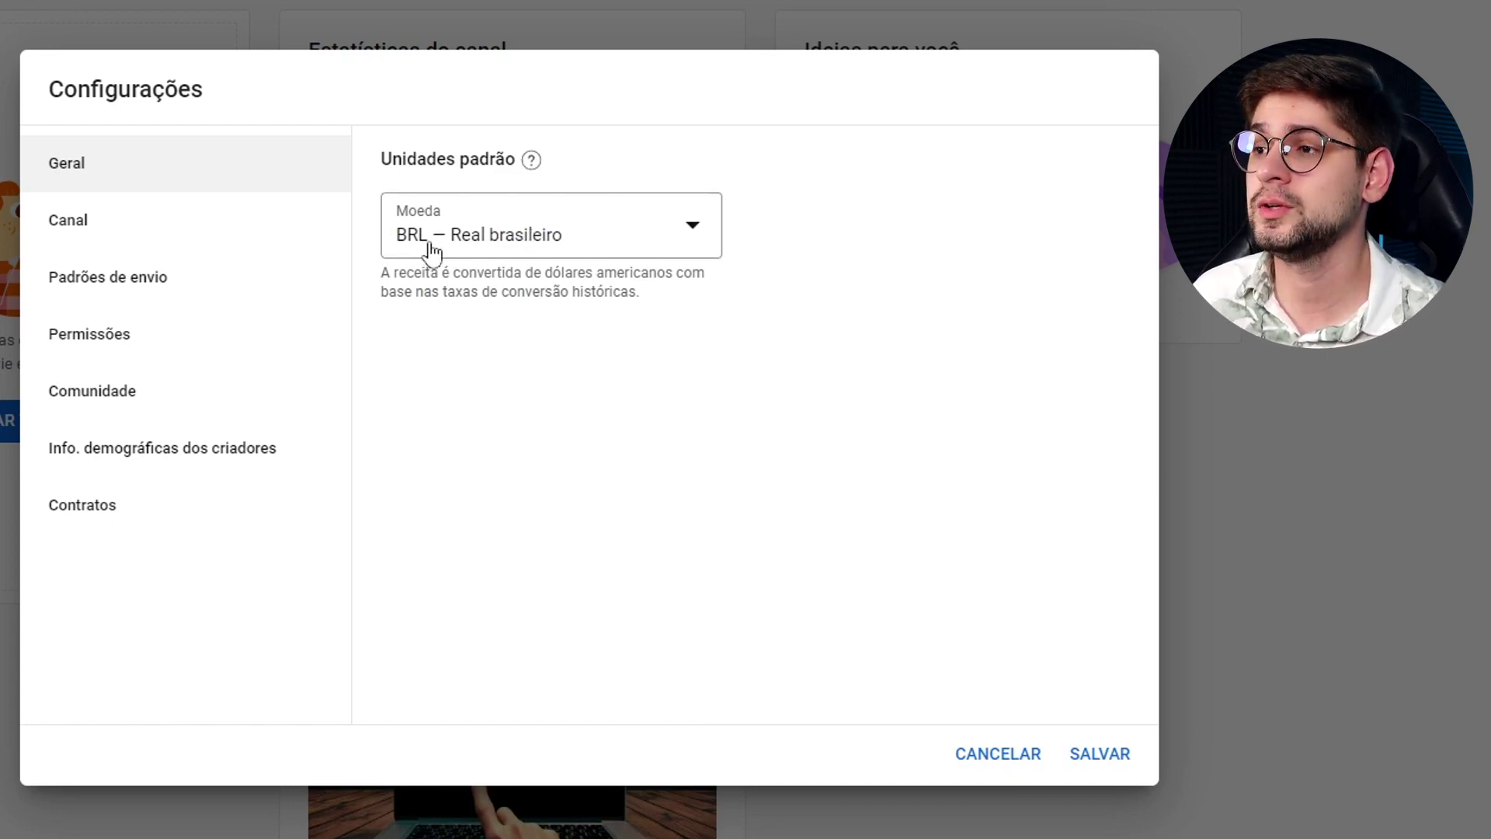
left_click(458, 245)
scroll(435, 699, "down", 6)
scroll(497, 590, "up", 6)
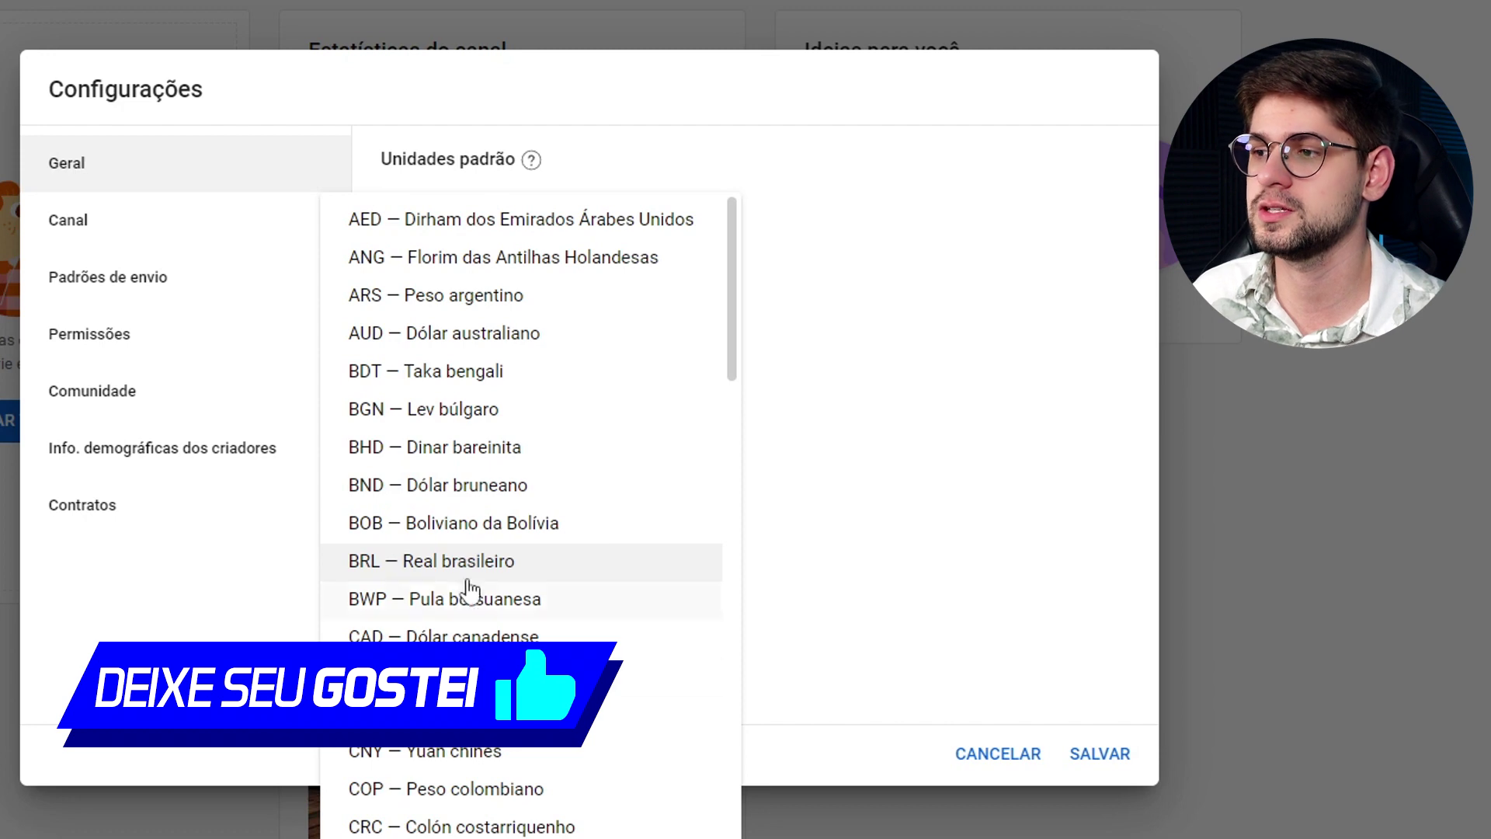
left_click(939, 439)
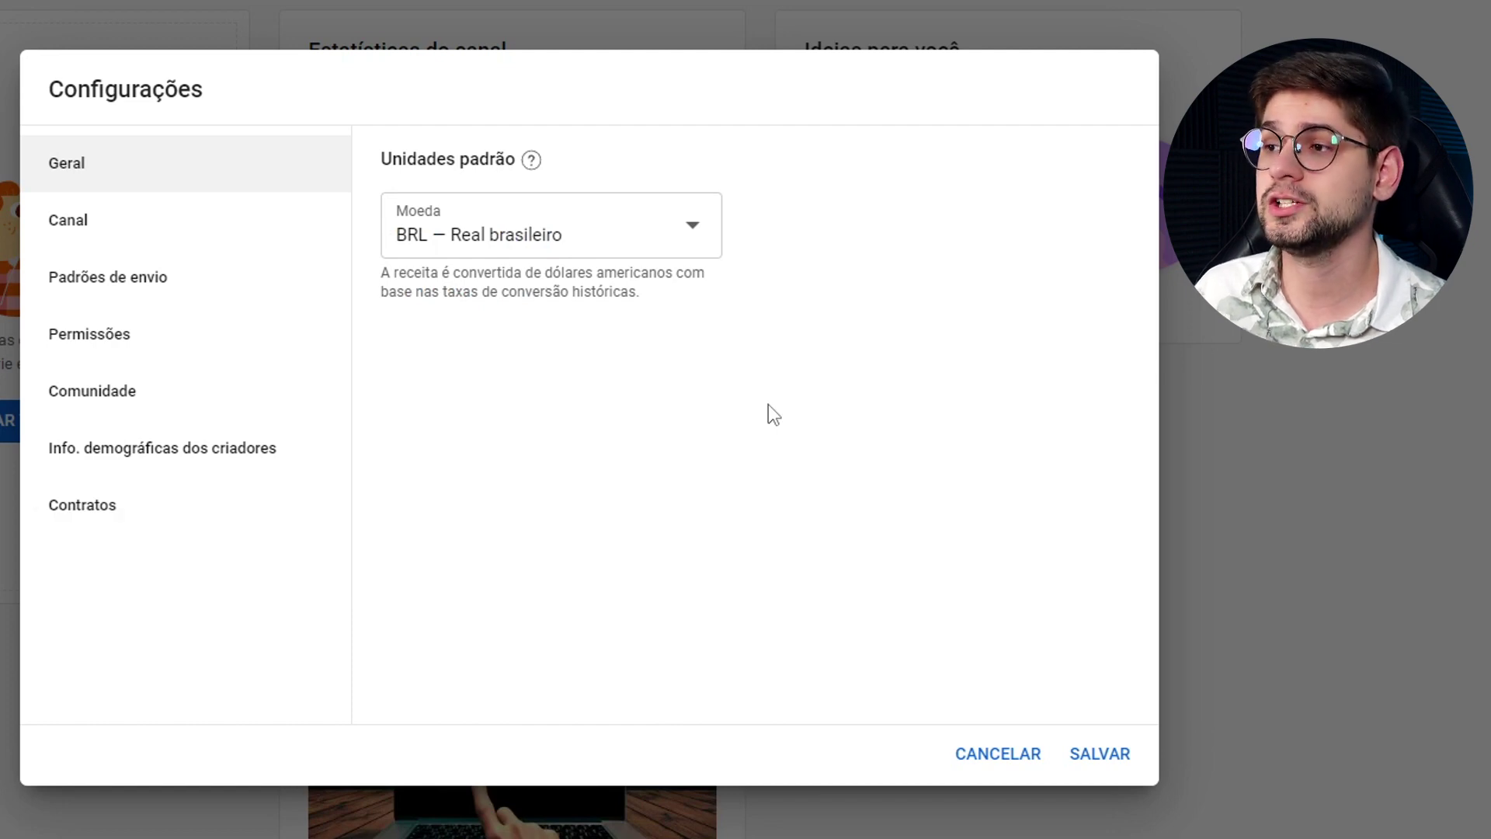
Highlight the revenue conversion note, then go to the Canal settings.
left_click_drag(383, 273, 654, 313)
left_click(655, 313)
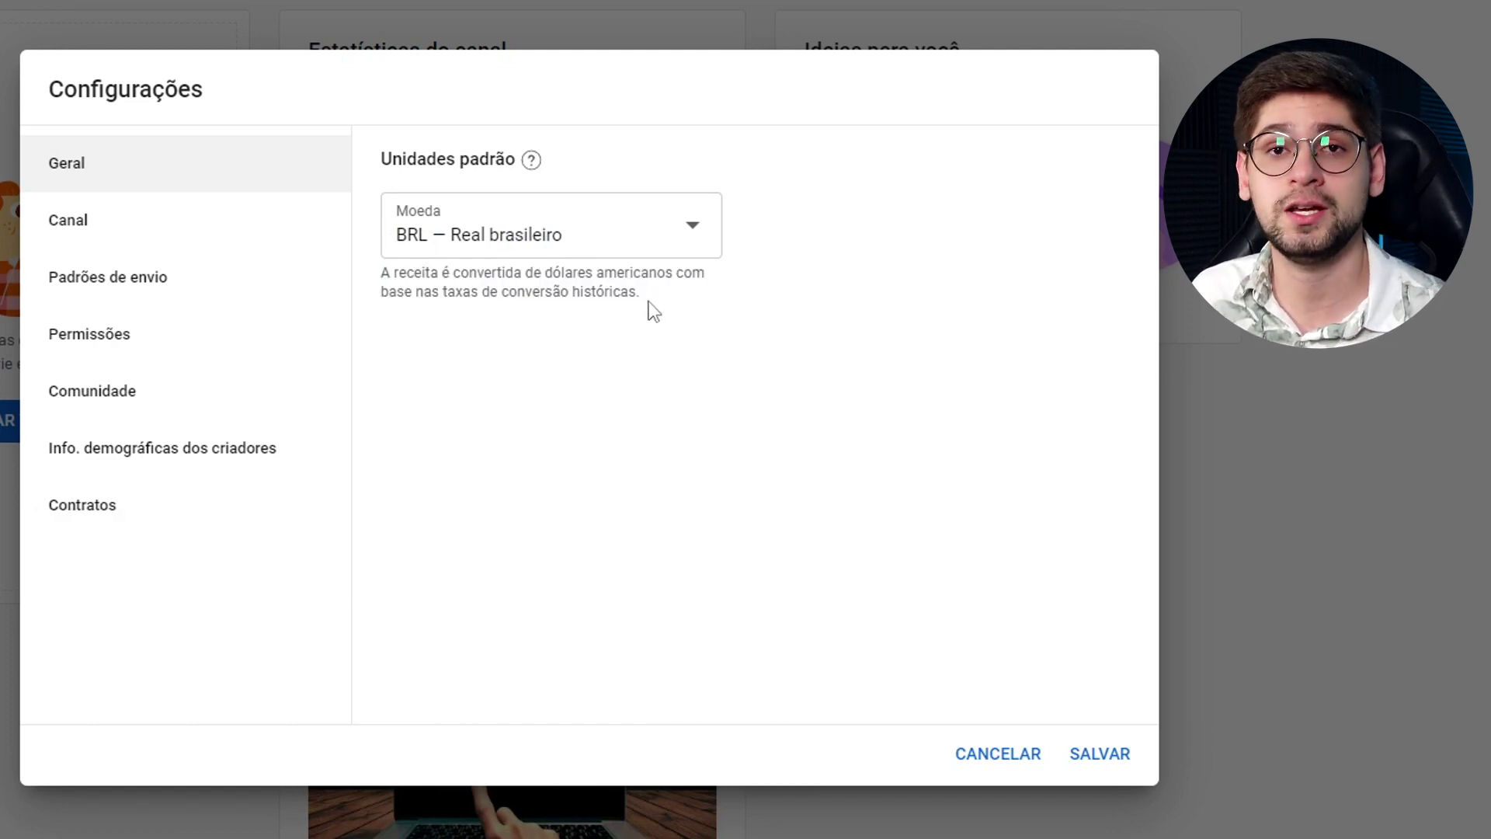
left_click(128, 230)
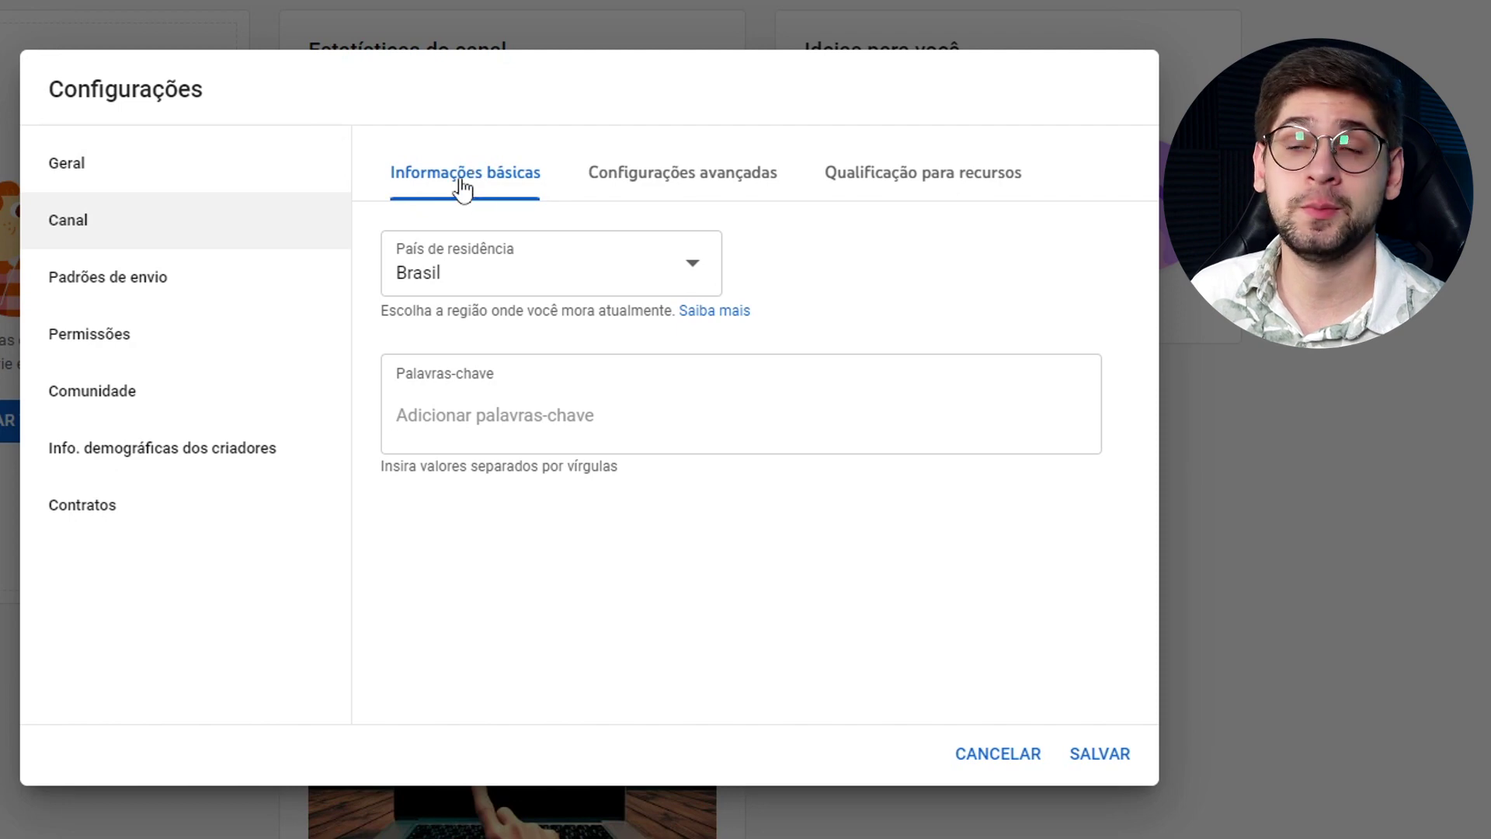
Keep Brasil as country of residence and add the creator's name as a channel keyword.
left_click(516, 276)
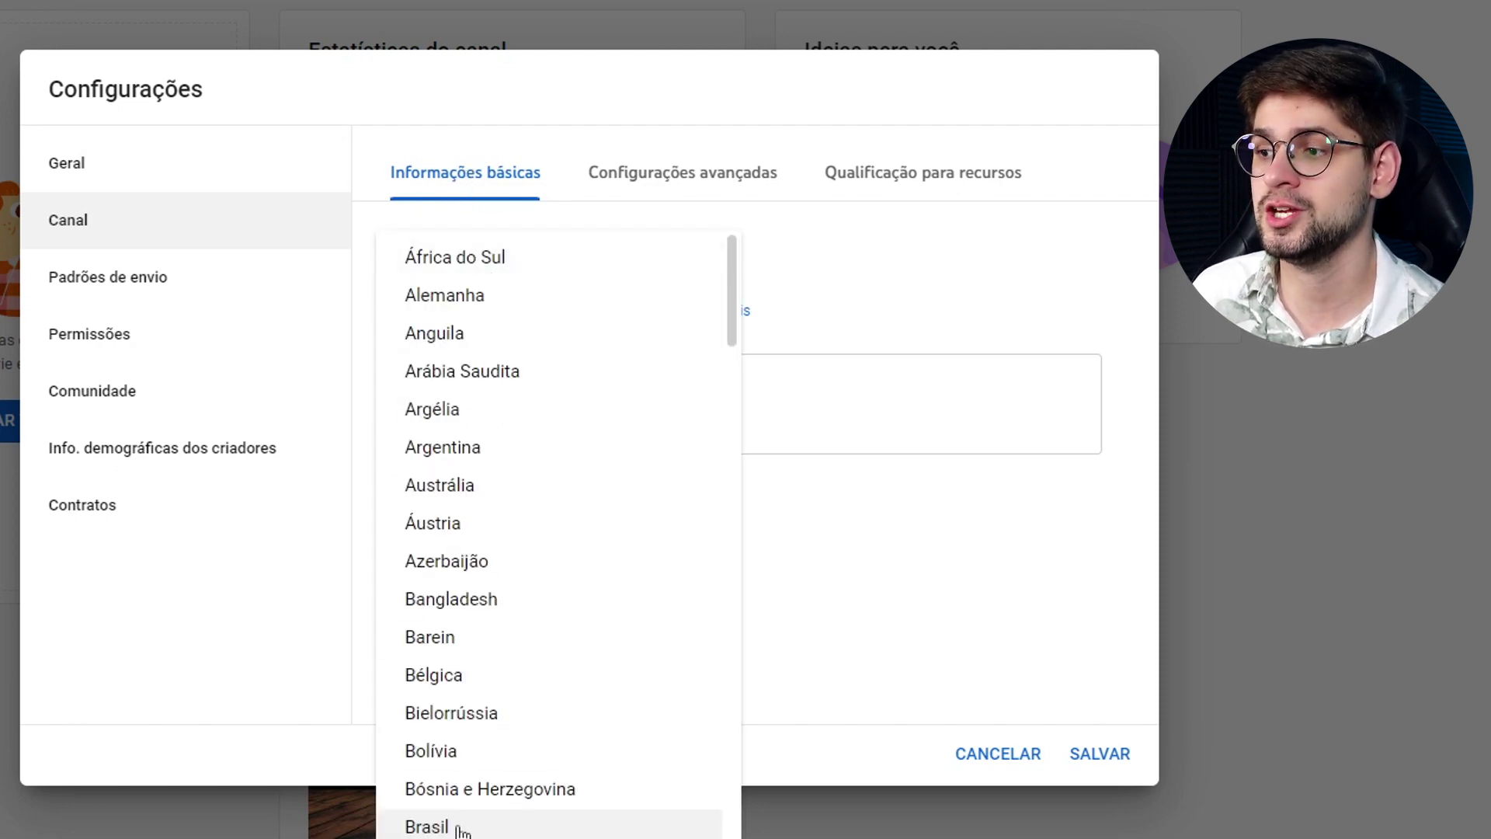
left_click(461, 828)
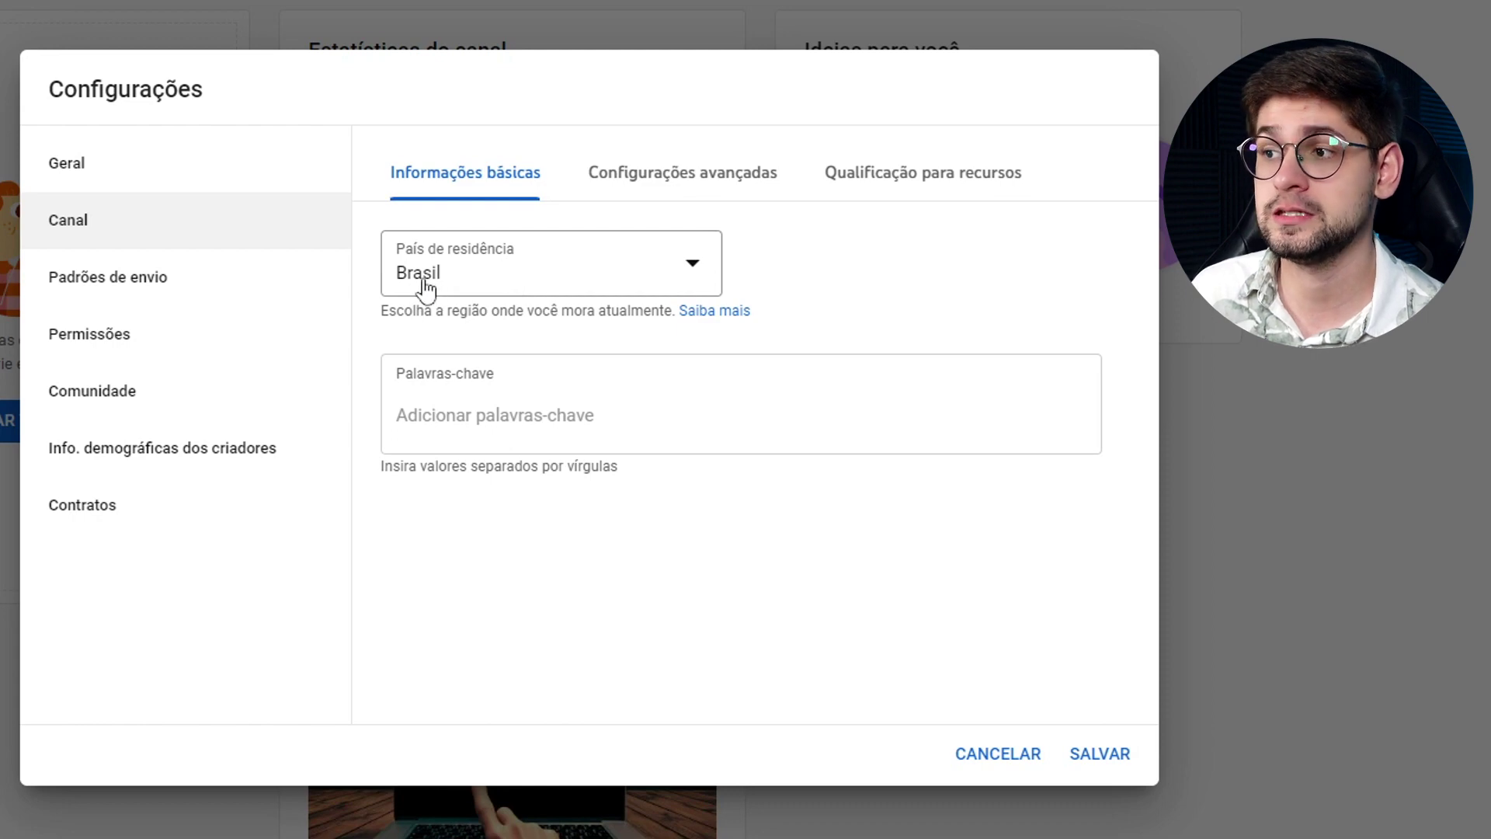
left_click(443, 405)
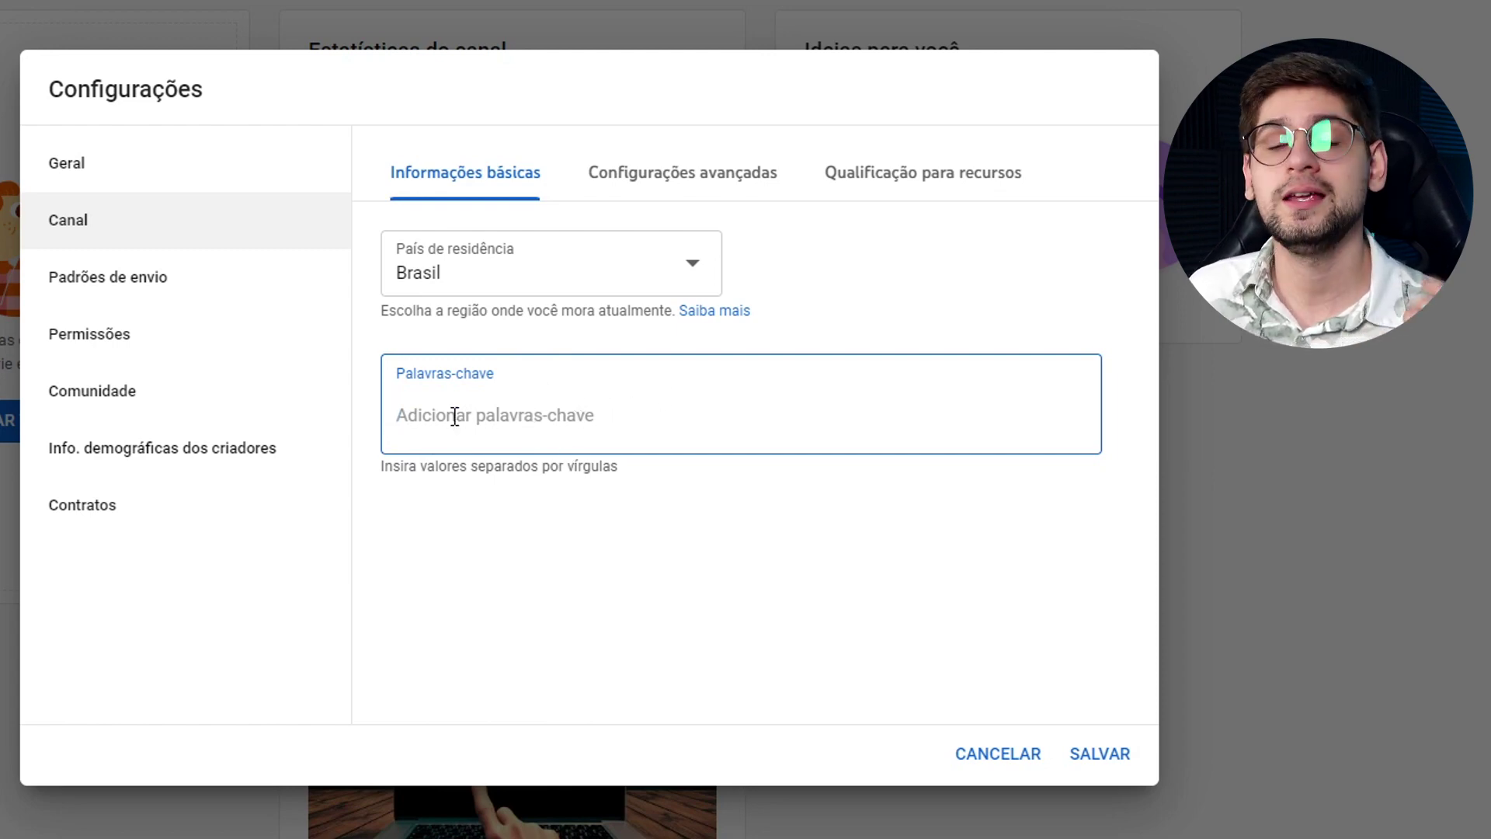
type("Jhow Willian")
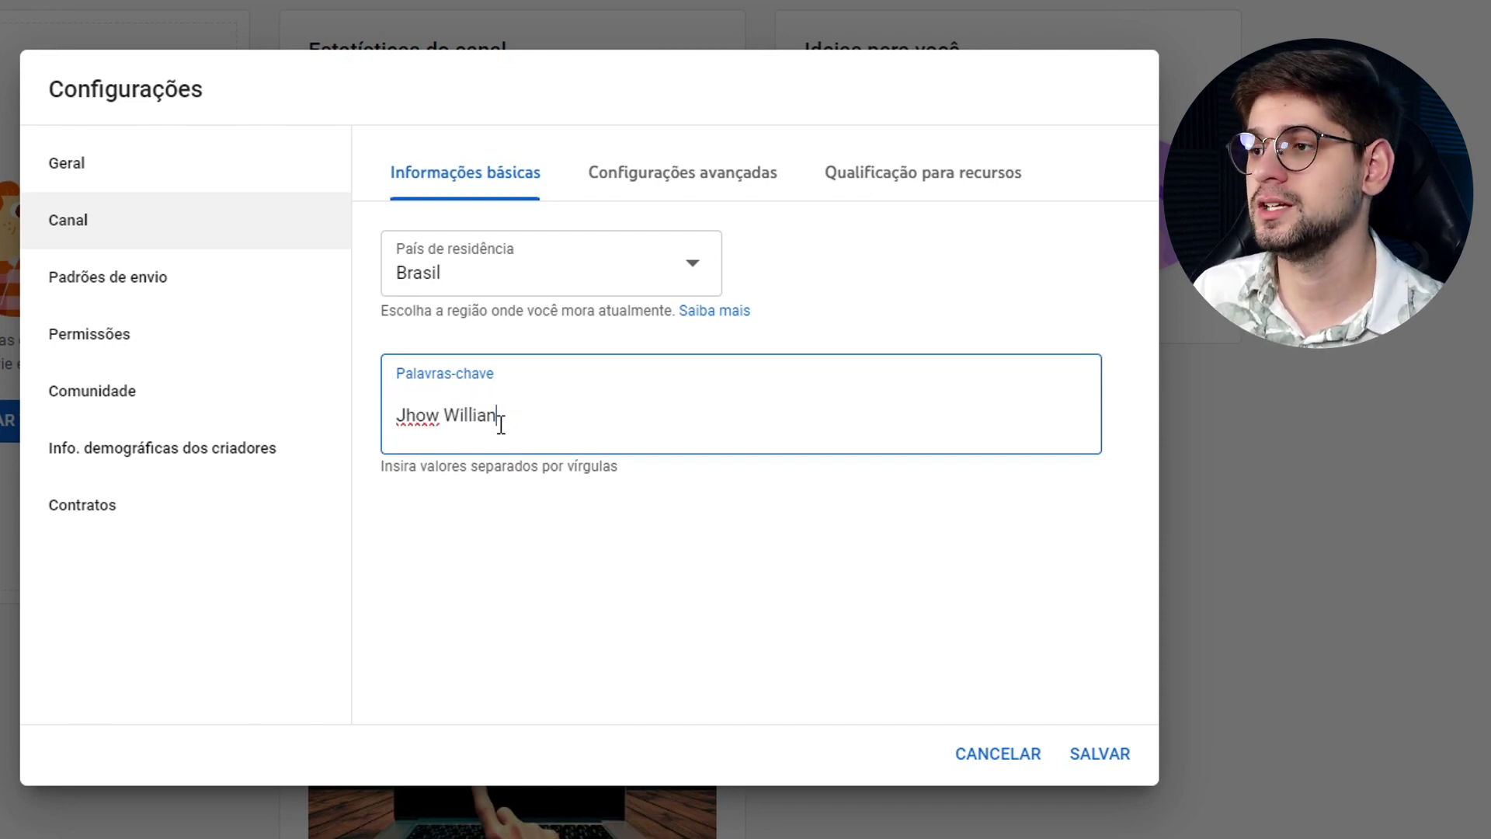
key("Return")
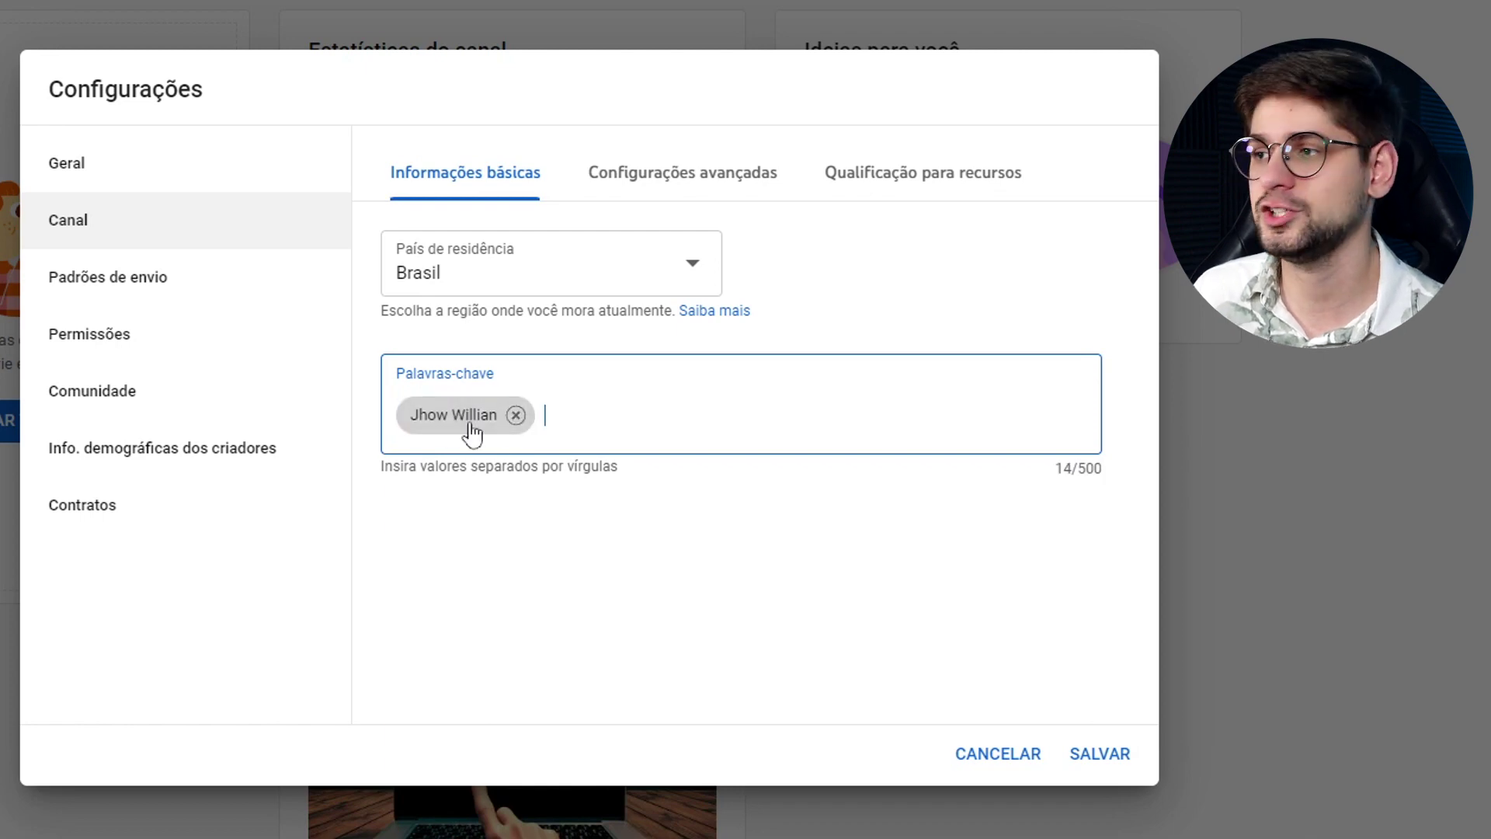
In Configurações avançadas, try each Público option and finish with the channel not made for kids.
left_click(676, 186)
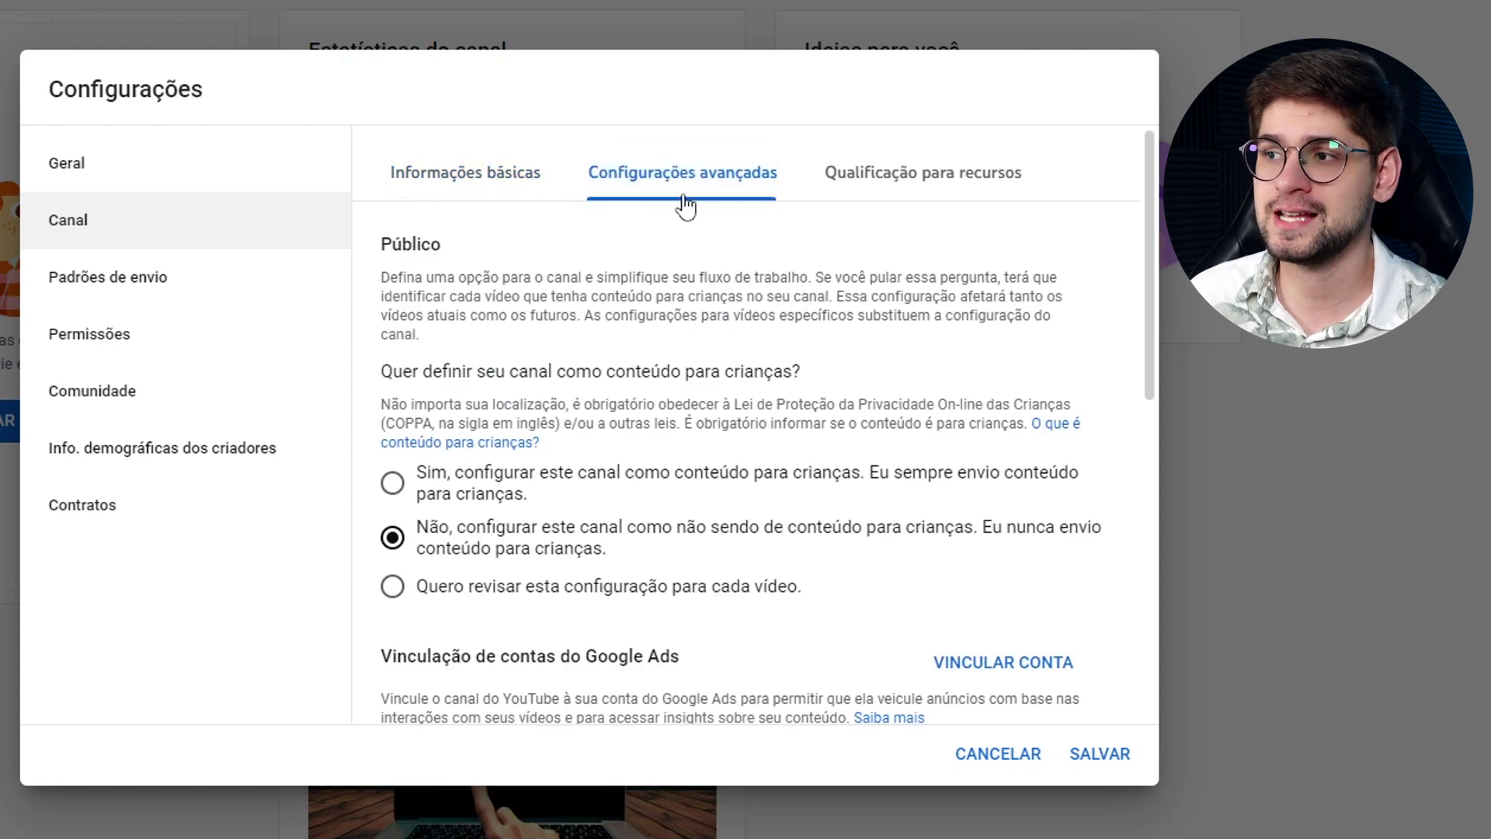
scroll(482, 331, "down", 2)
scroll(497, 326, "up", 2)
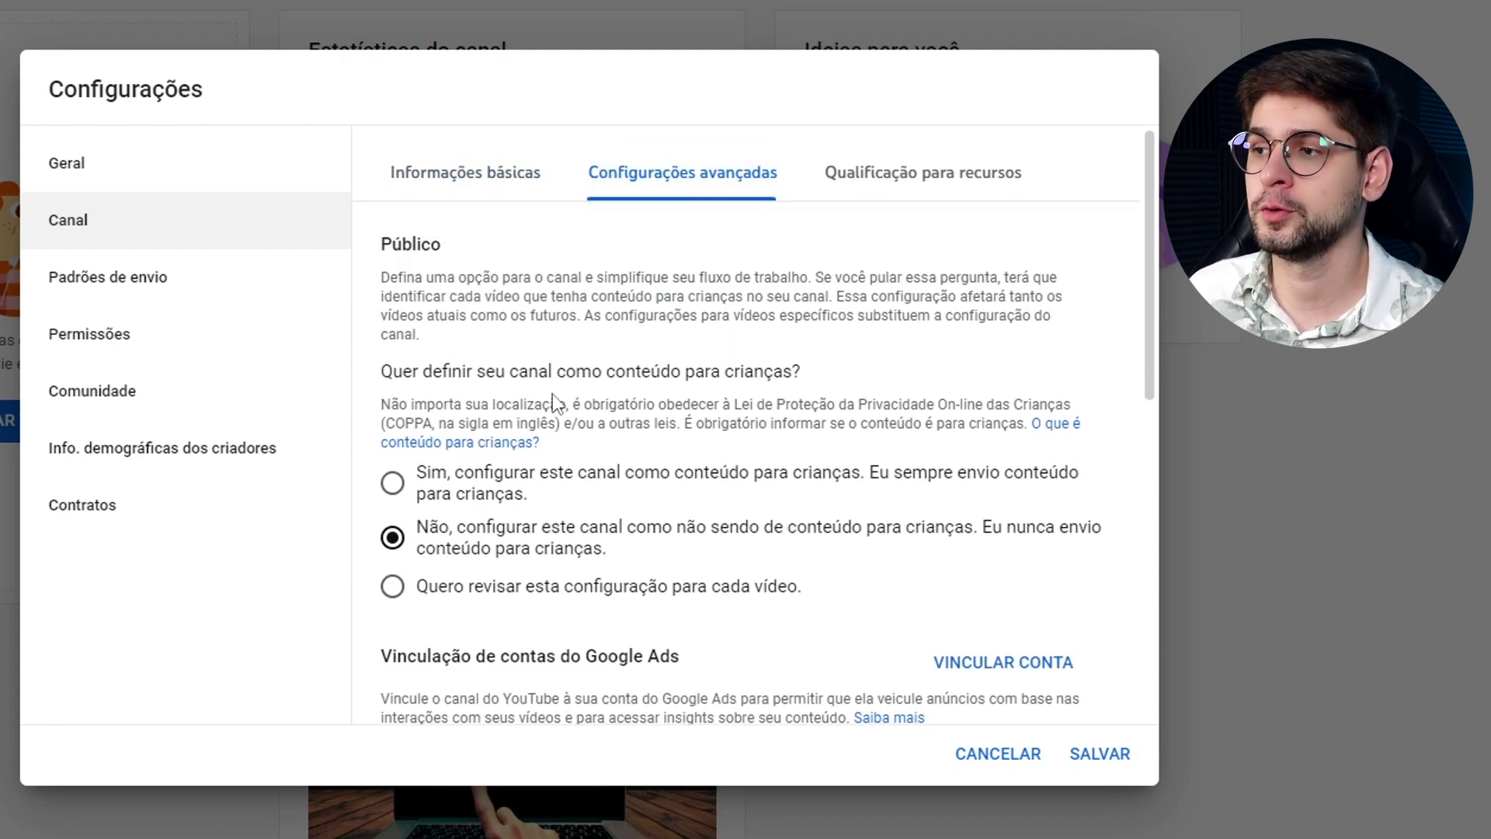
left_click(491, 501)
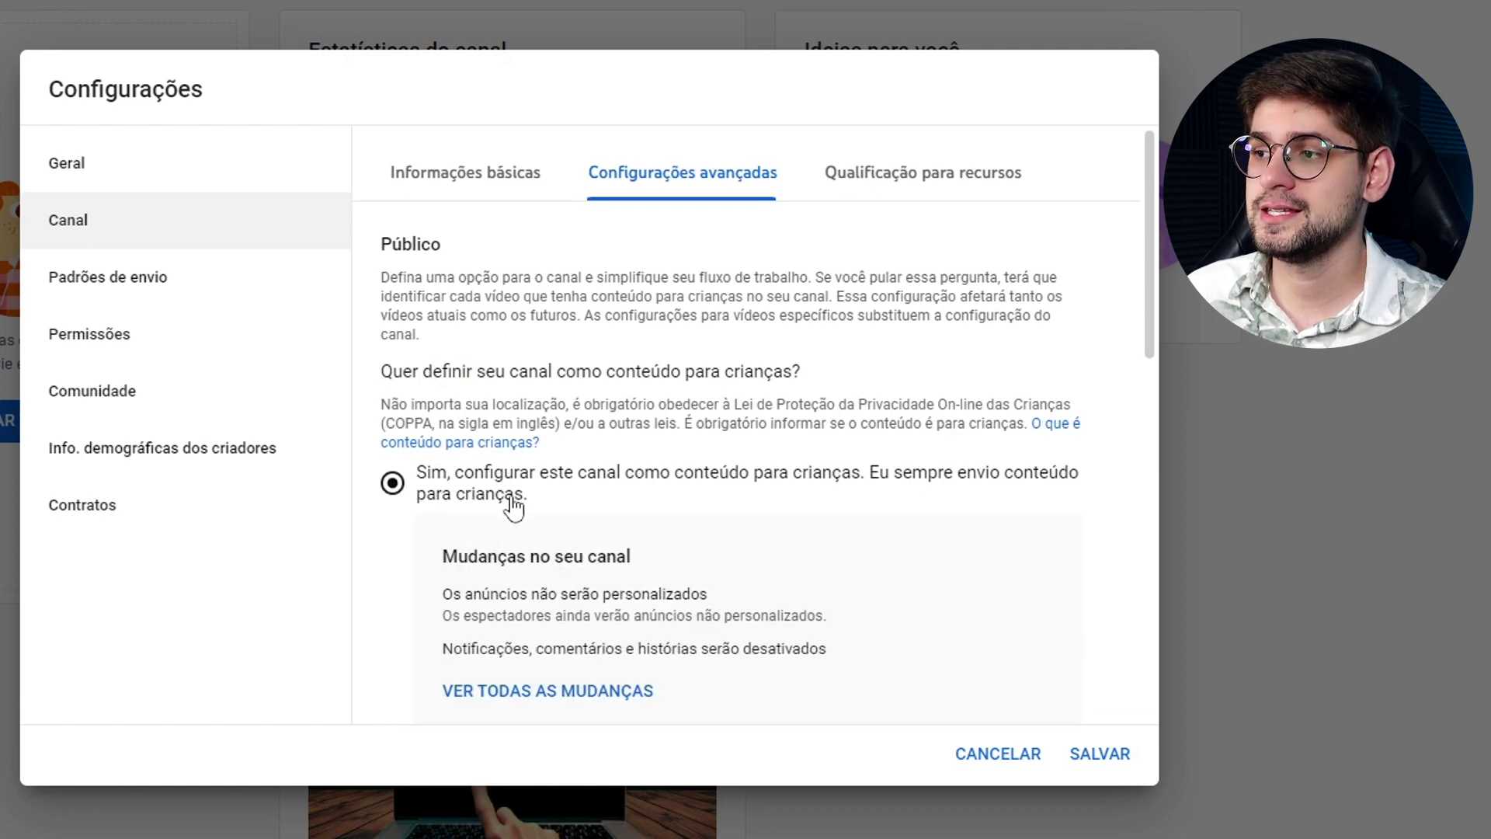
scroll(539, 399, "down", 2)
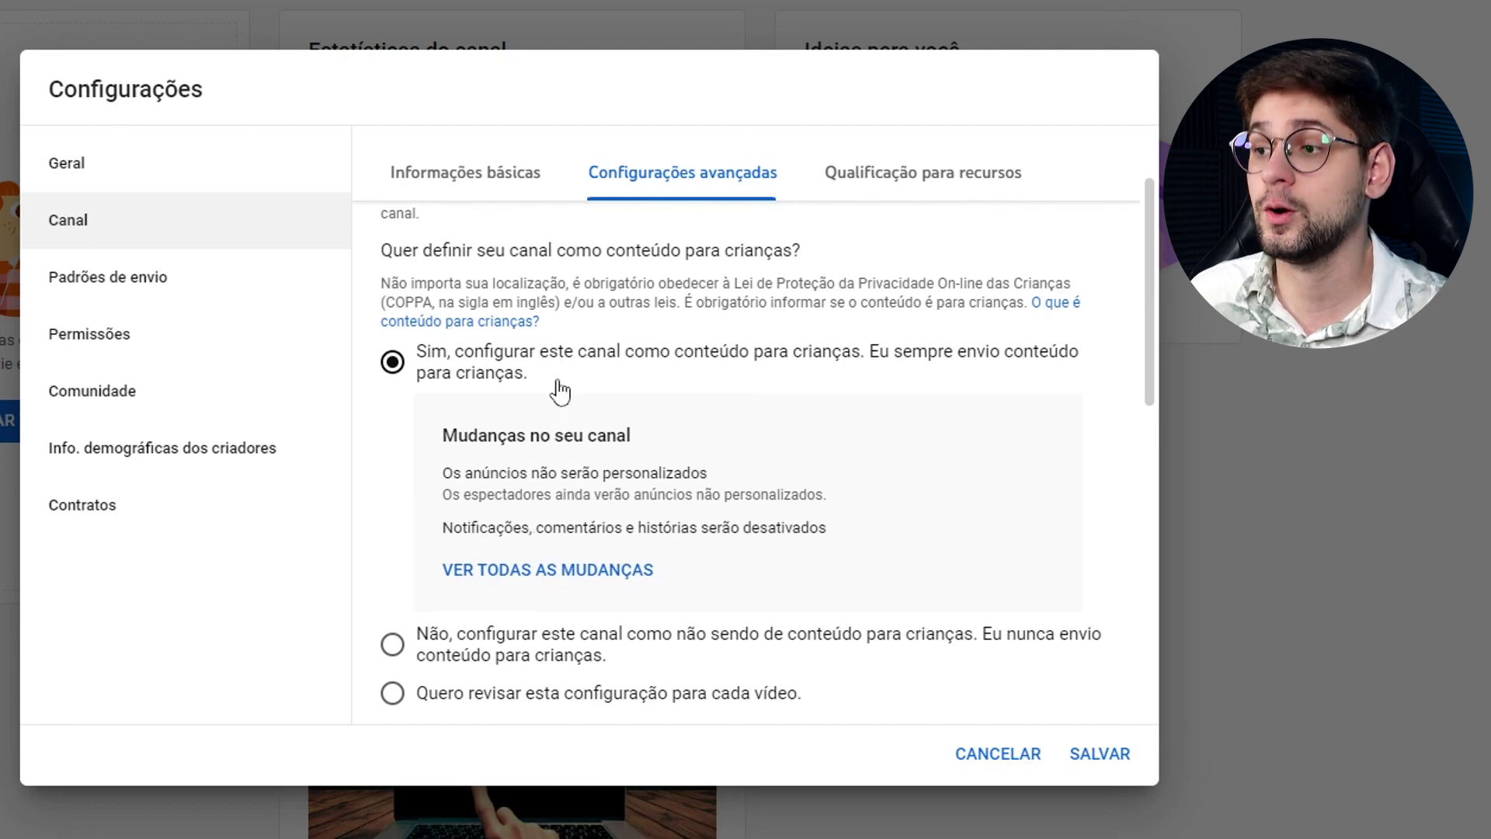
scroll(504, 466, "down", 2)
left_click(462, 517)
scroll(483, 347, "up", 1)
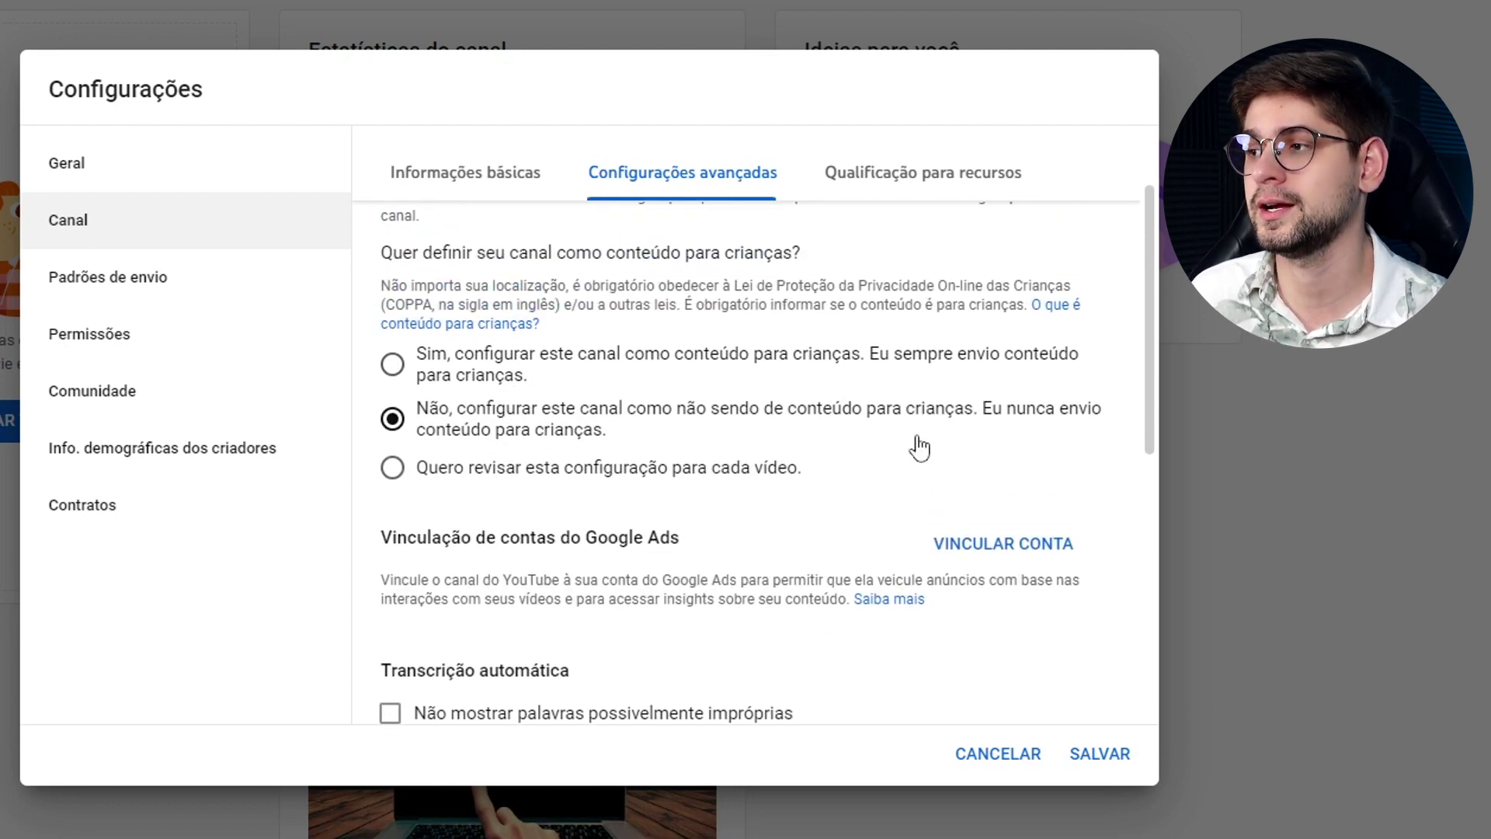
left_click(489, 479)
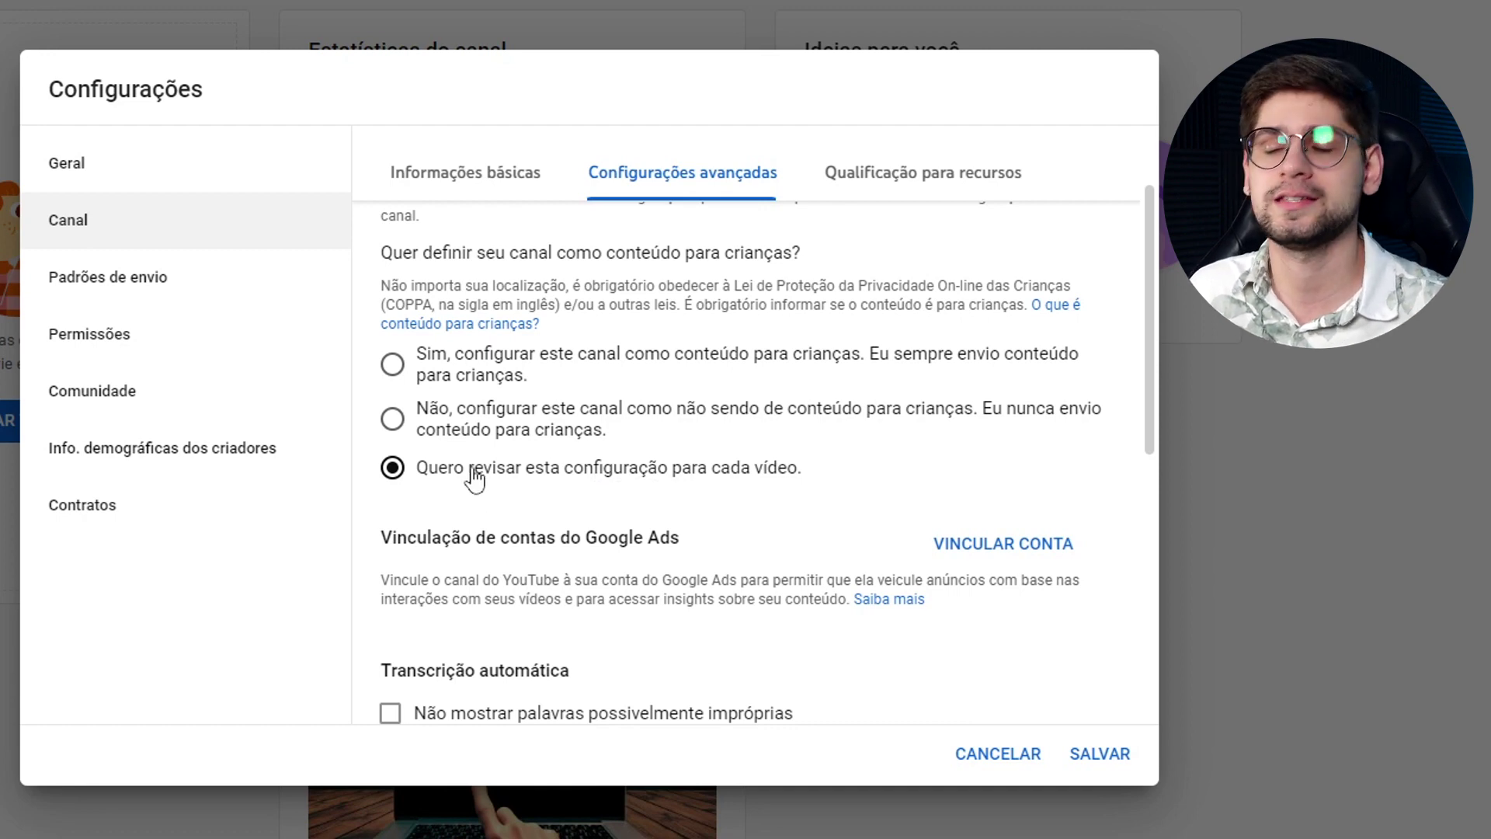
left_click(497, 431)
scroll(418, 459, "down", 2)
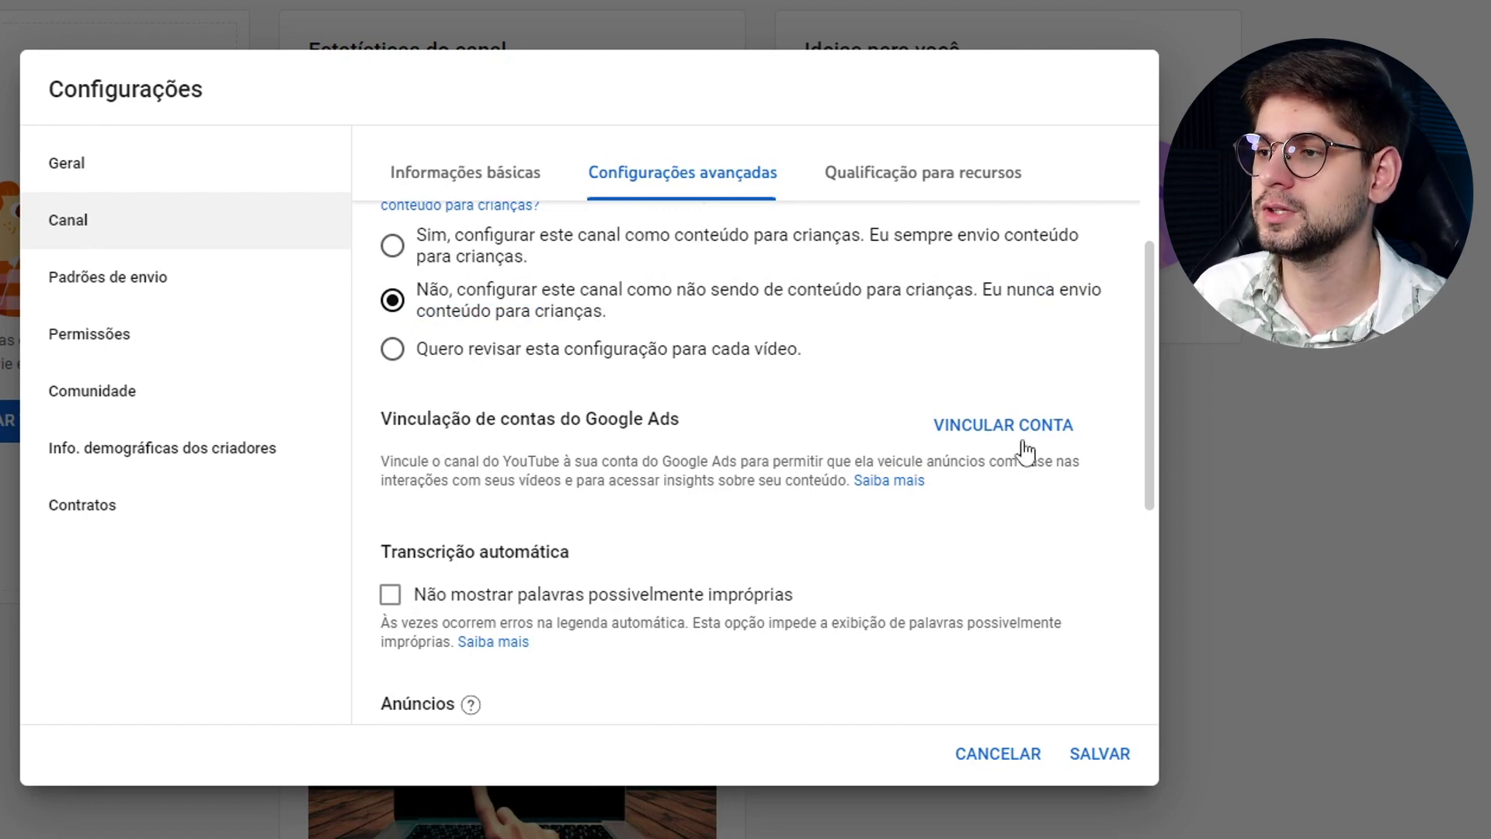
scroll(854, 464, "down", 2)
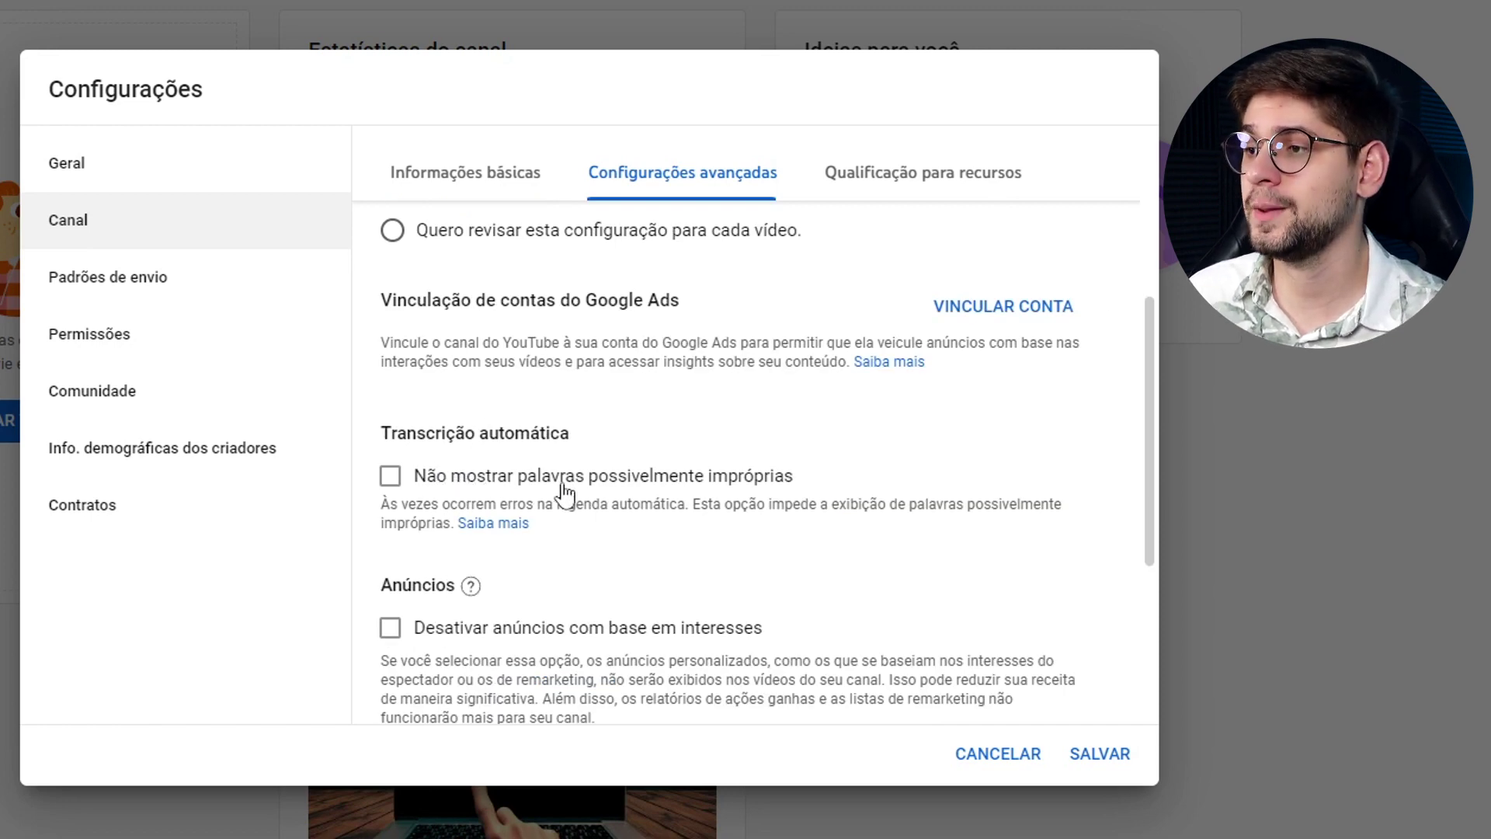
Tick 'Não mostrar palavras possivelmente impróprias', then scroll through Anúncios and Clipes.
left_click(699, 488)
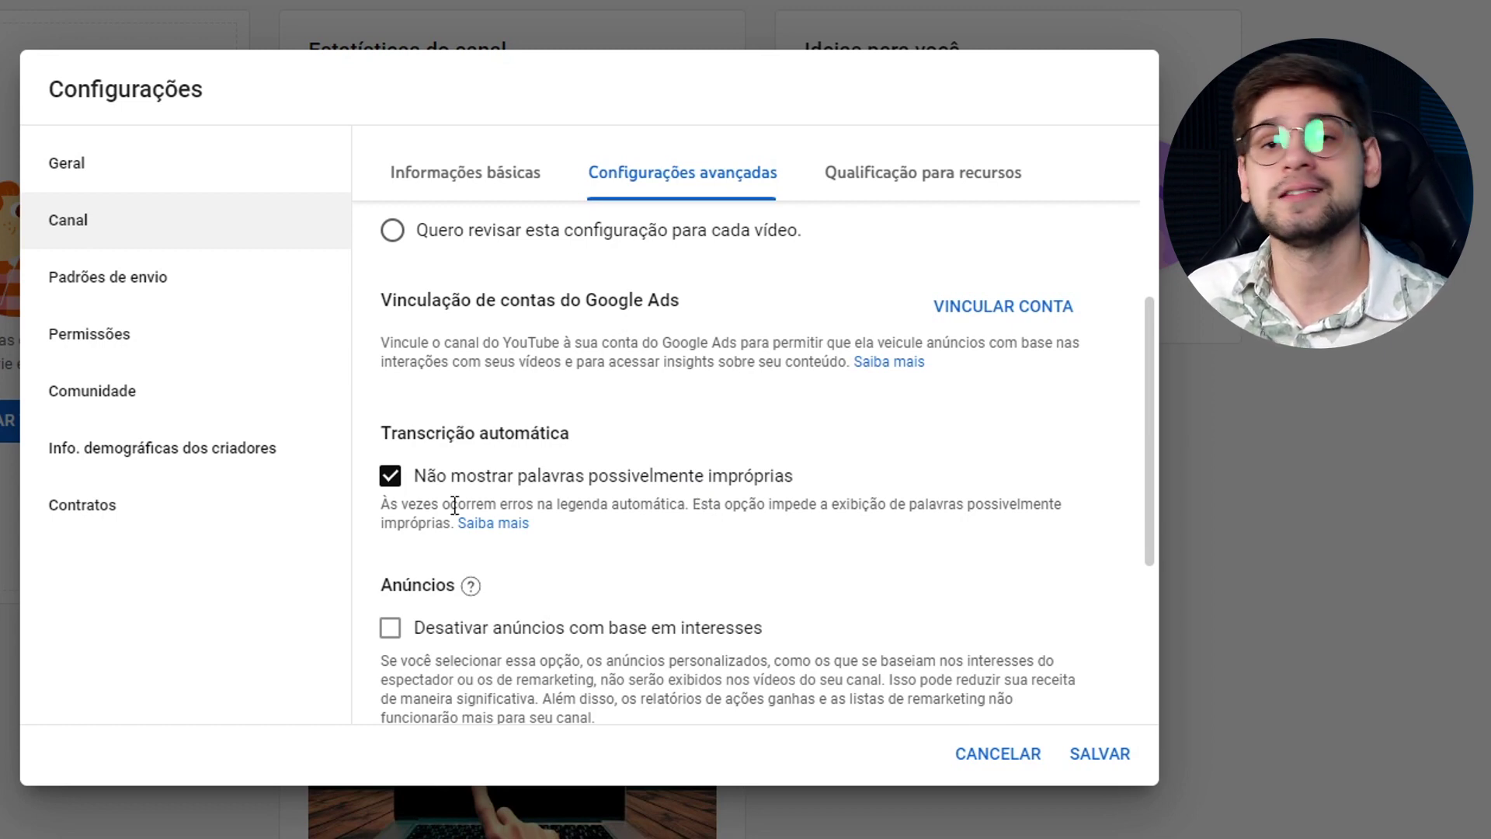
scroll(455, 506, "down", 2)
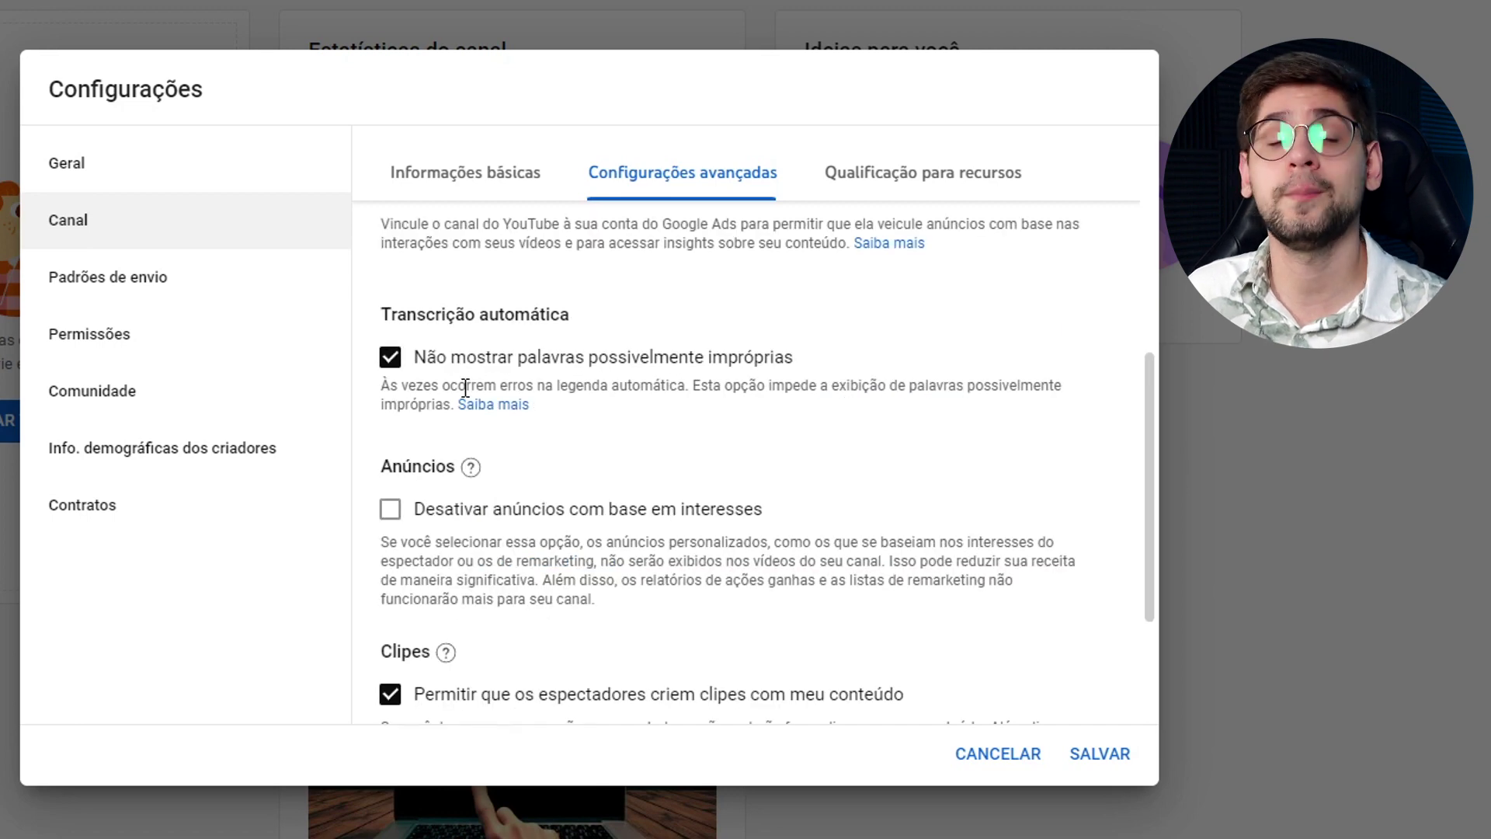
scroll(505, 469, "up", 2)
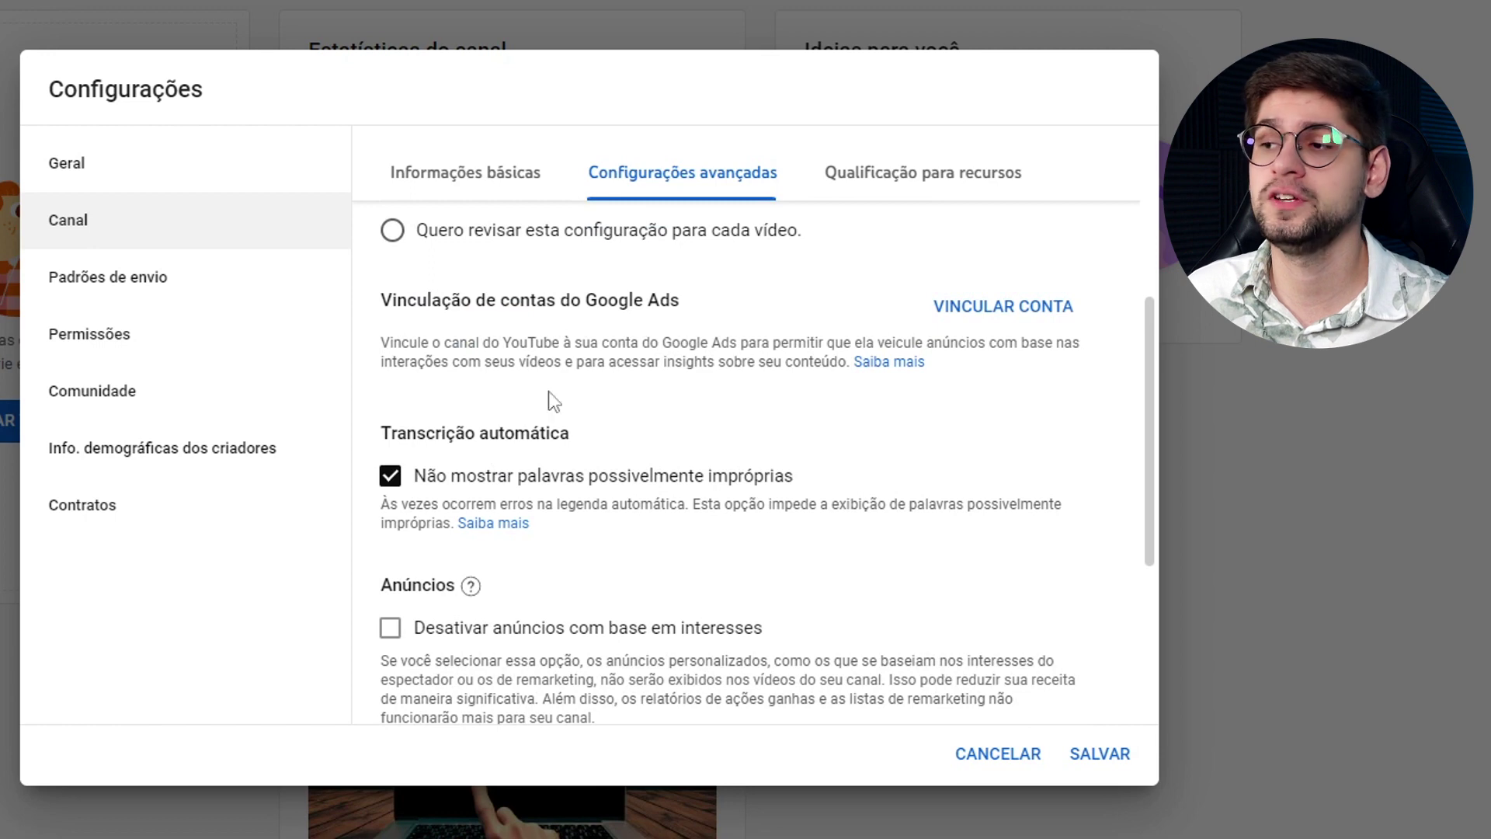
scroll(526, 485, "down", 4)
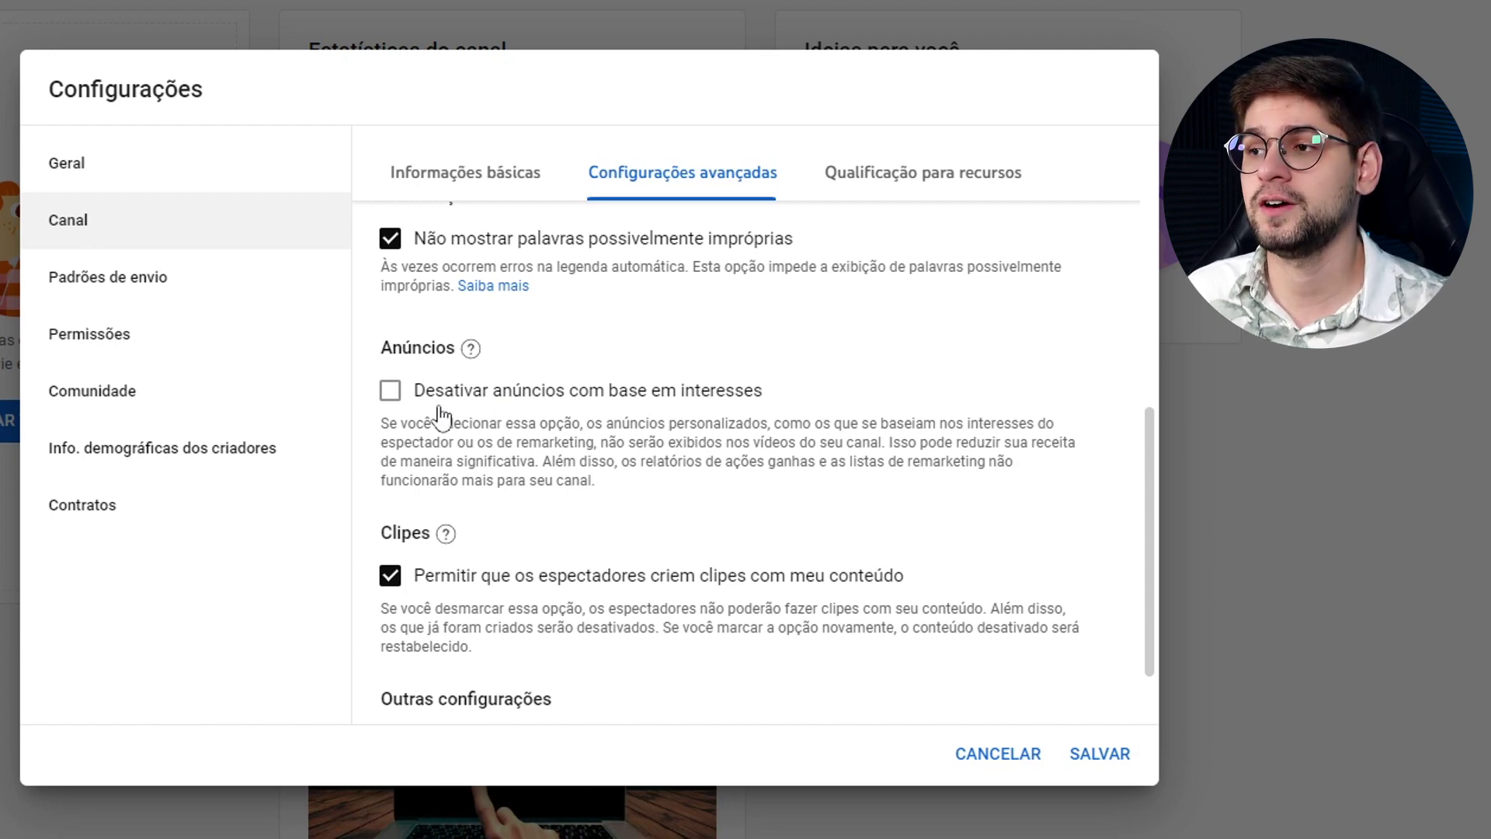
scroll(426, 407, "down", 1)
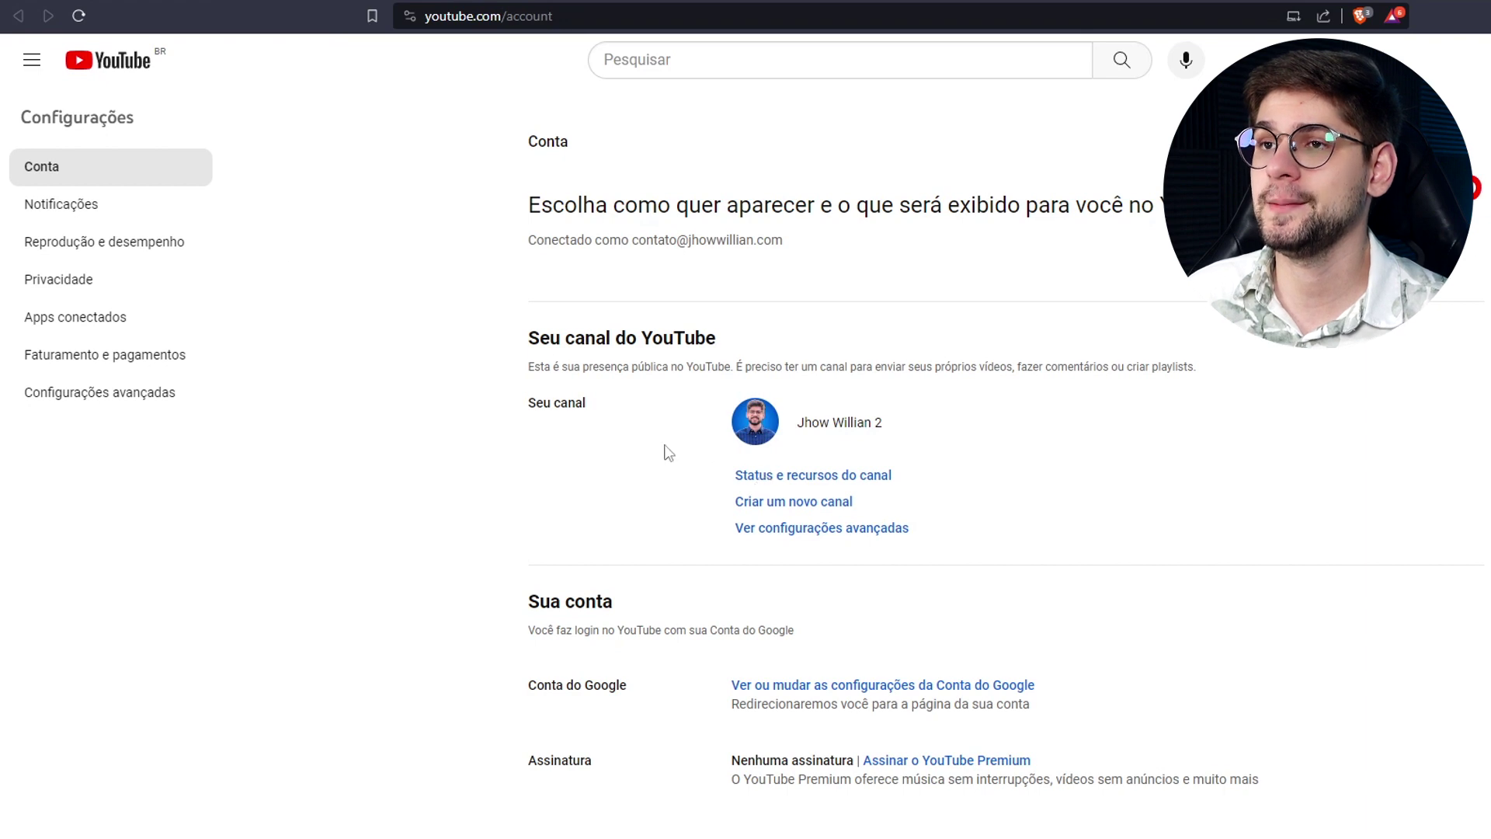
Open Status e recursos do canal from the YouTube account page.
left_click(786, 477)
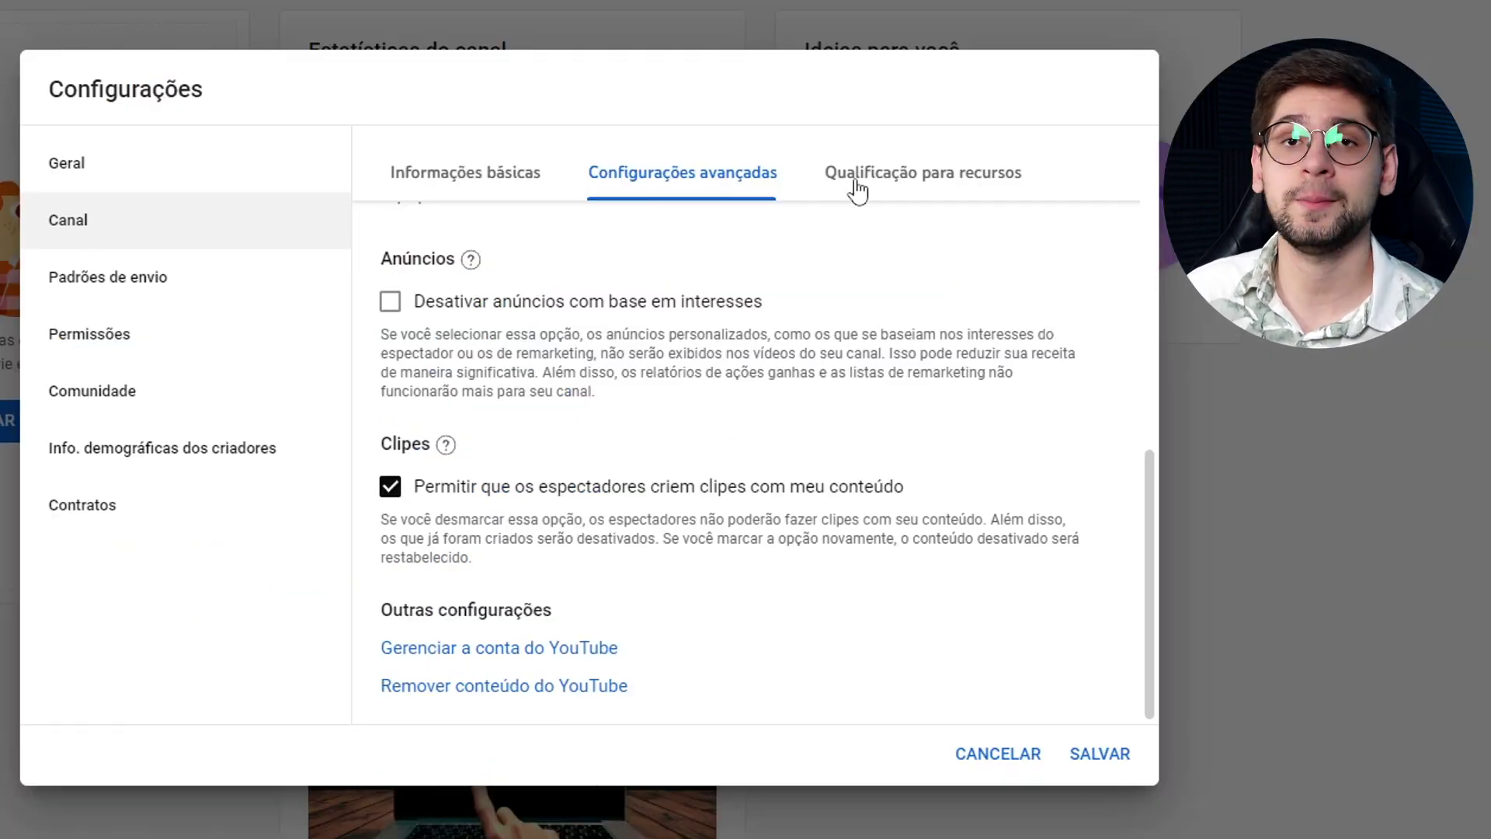
Open the Qualificação para recursos tab to view the channel's feature eligibility.
left_click(880, 185)
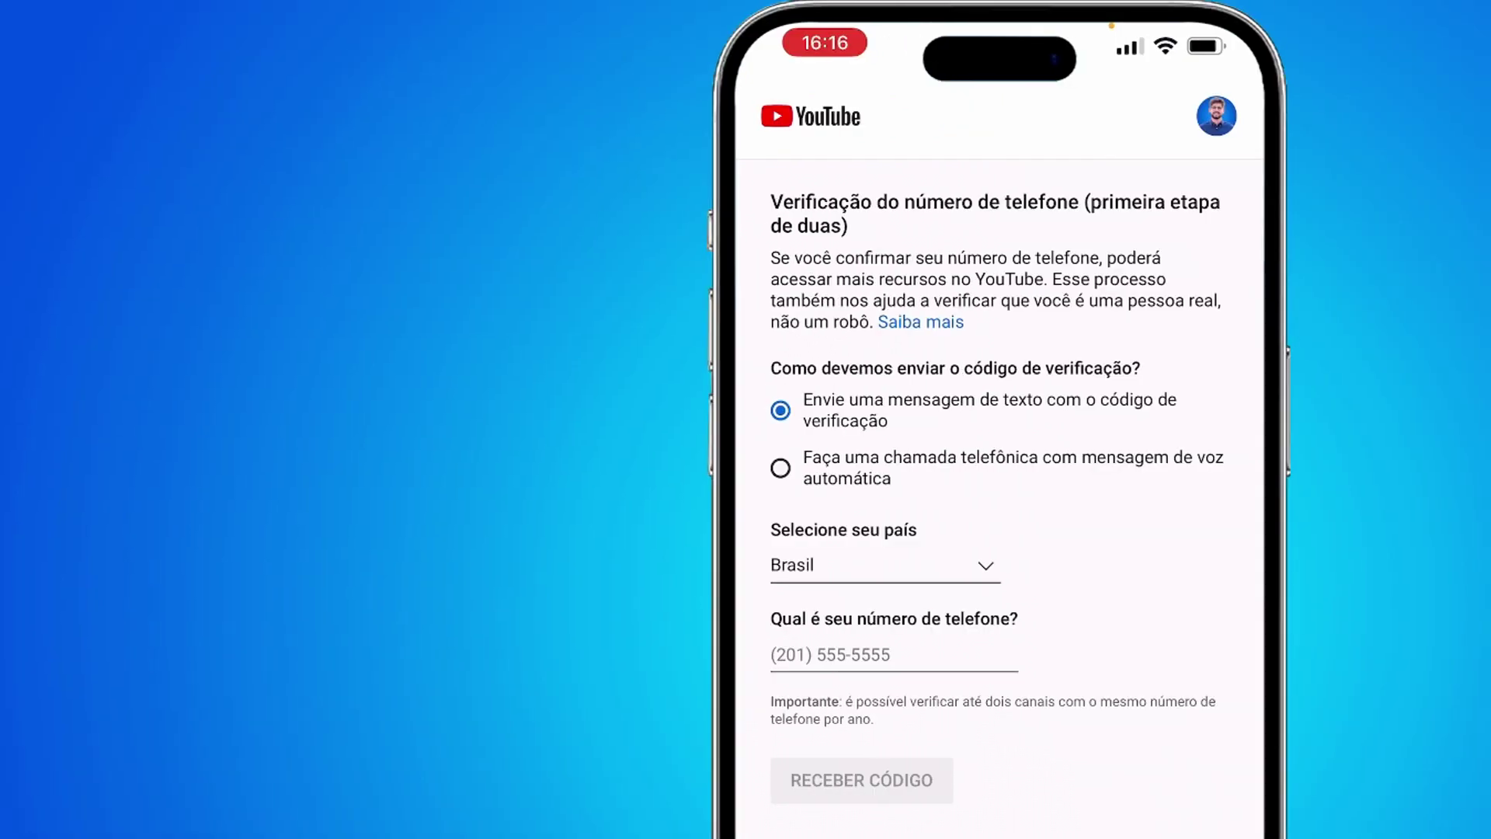
Enter the phone number for verification and submit the six-digit SMS code.
left_click(579, 654)
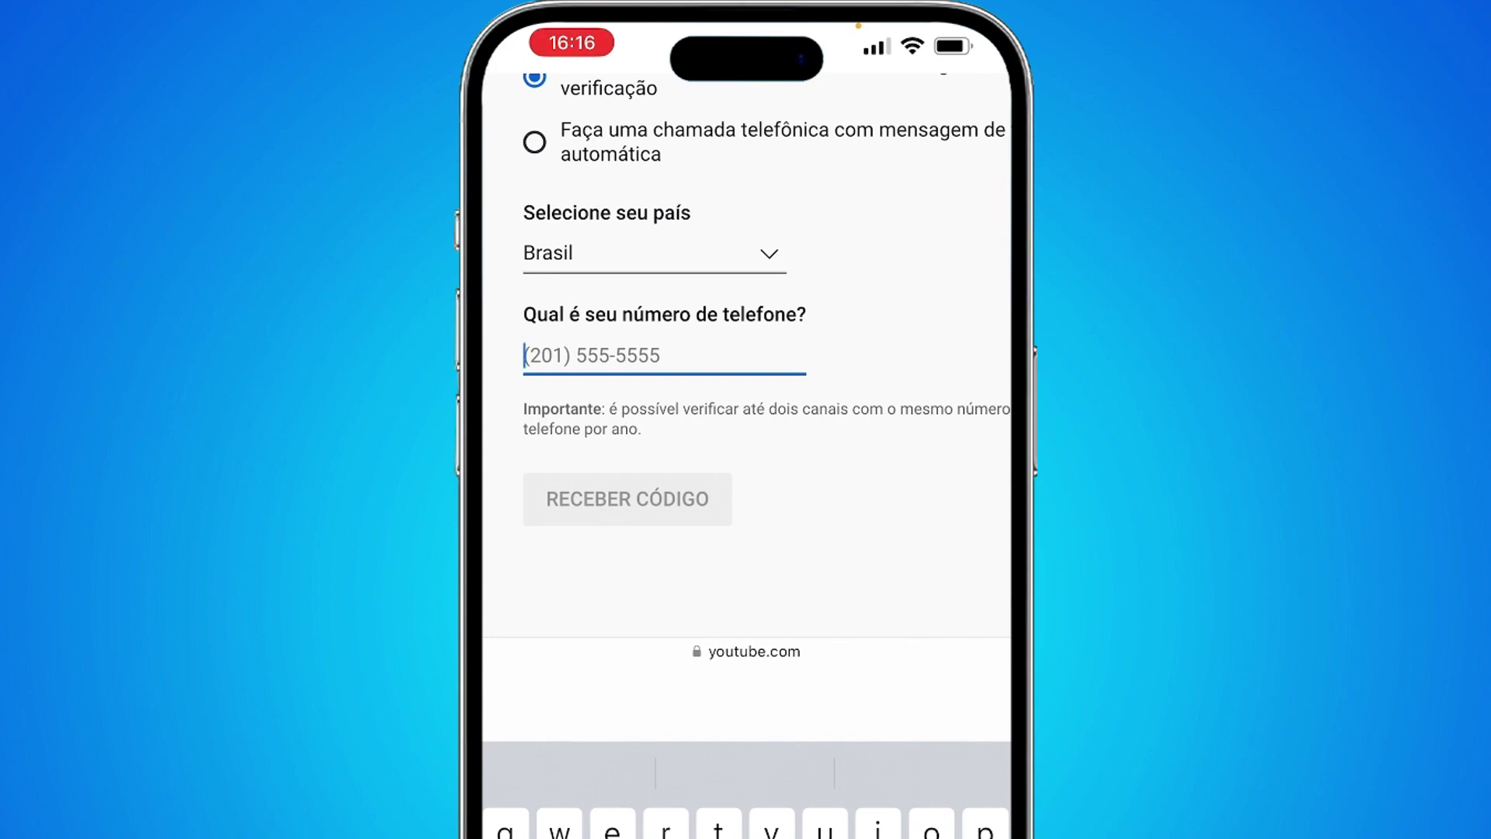
type("11999999999")
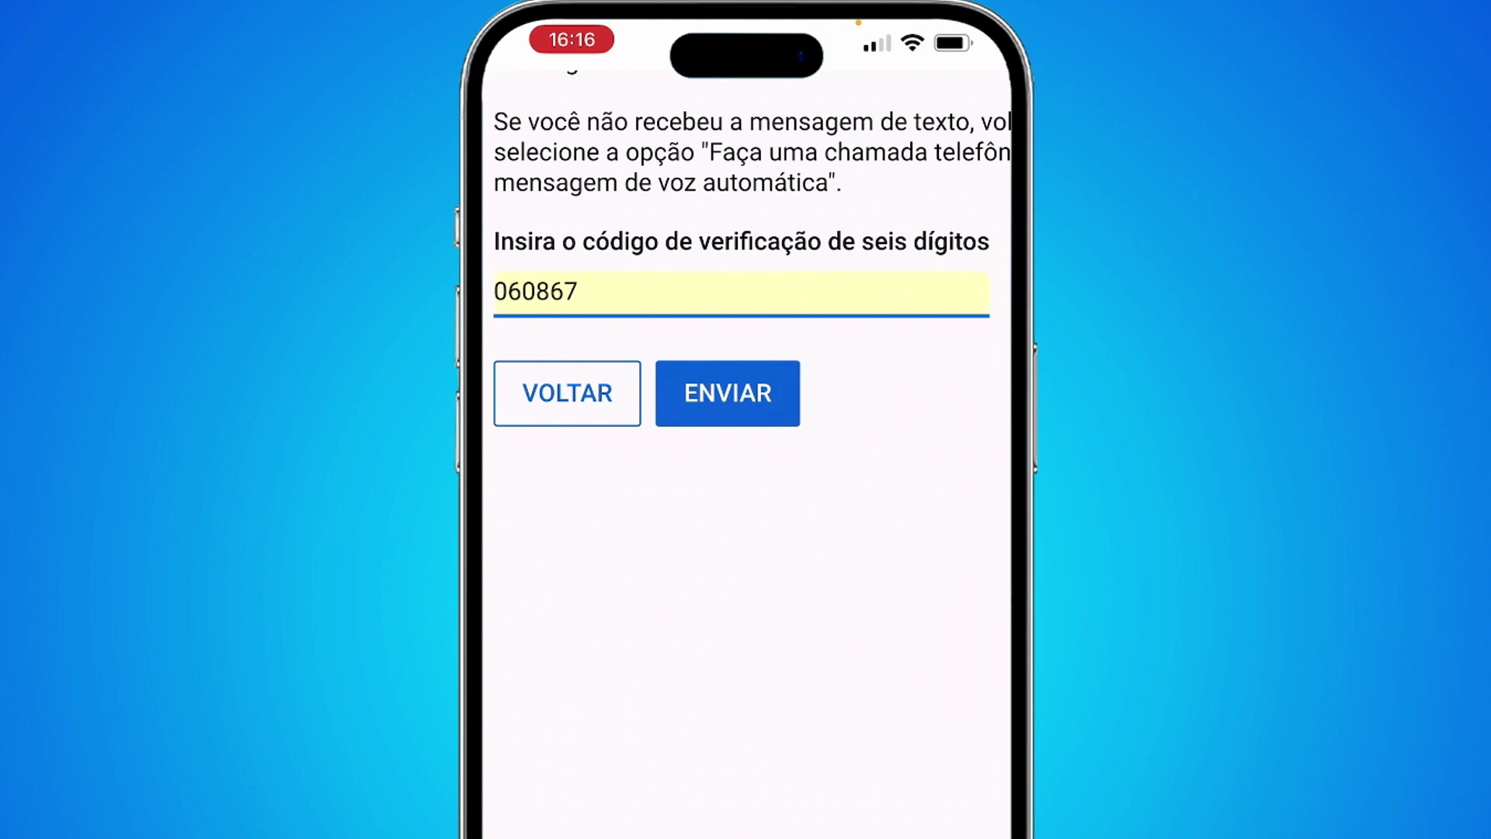
left_click(728, 393)
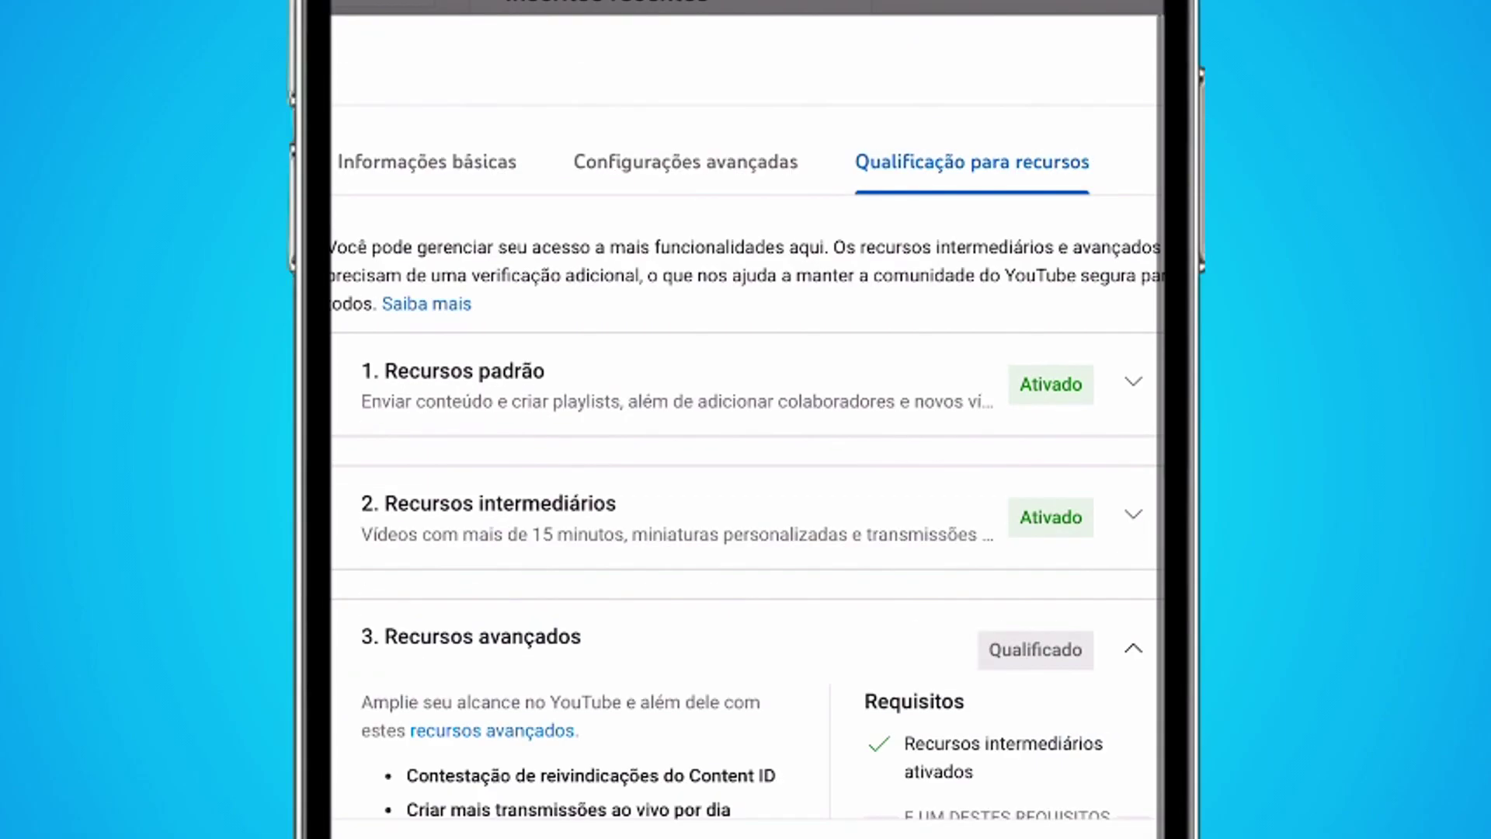
Scroll down to the 3. Recursos avançados section of feature eligibility.
scroll(747, 511, "down", 4)
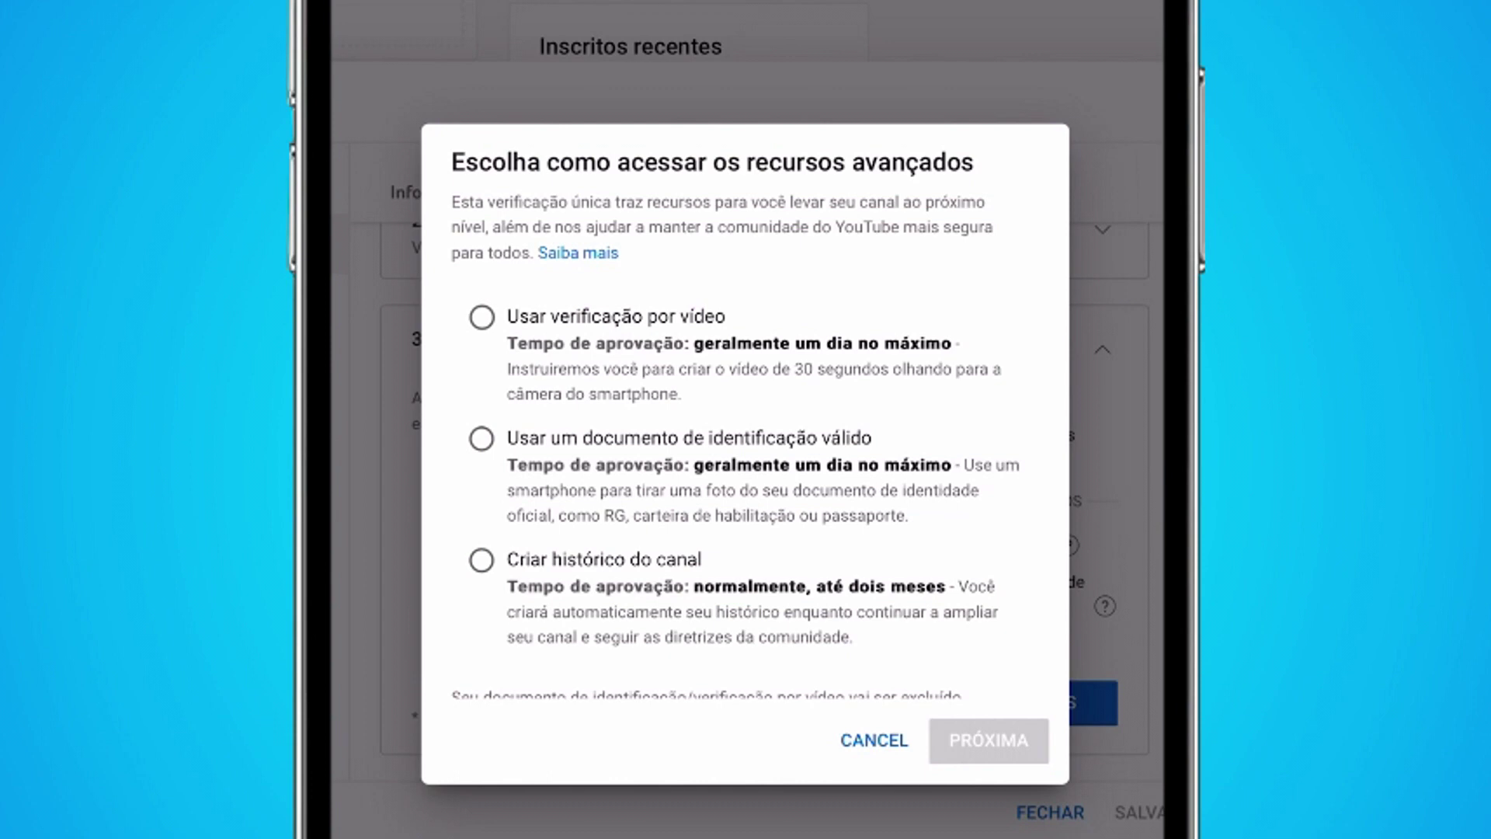
Select 'Usar verificação por vídeo' in the advanced-features access dialog.
scroll(735, 446, "down", 2)
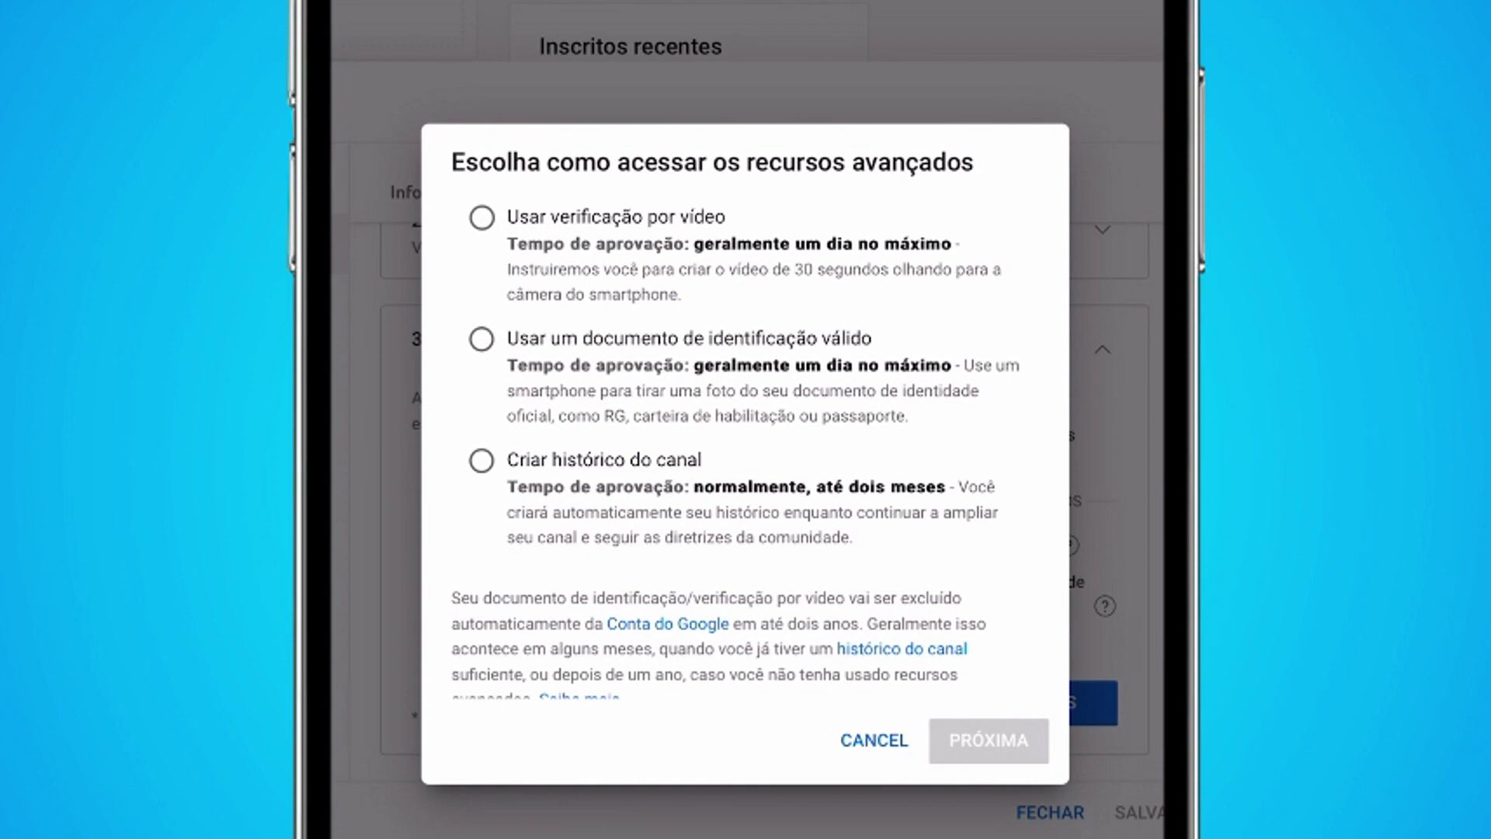
scroll(735, 440, "down", 1)
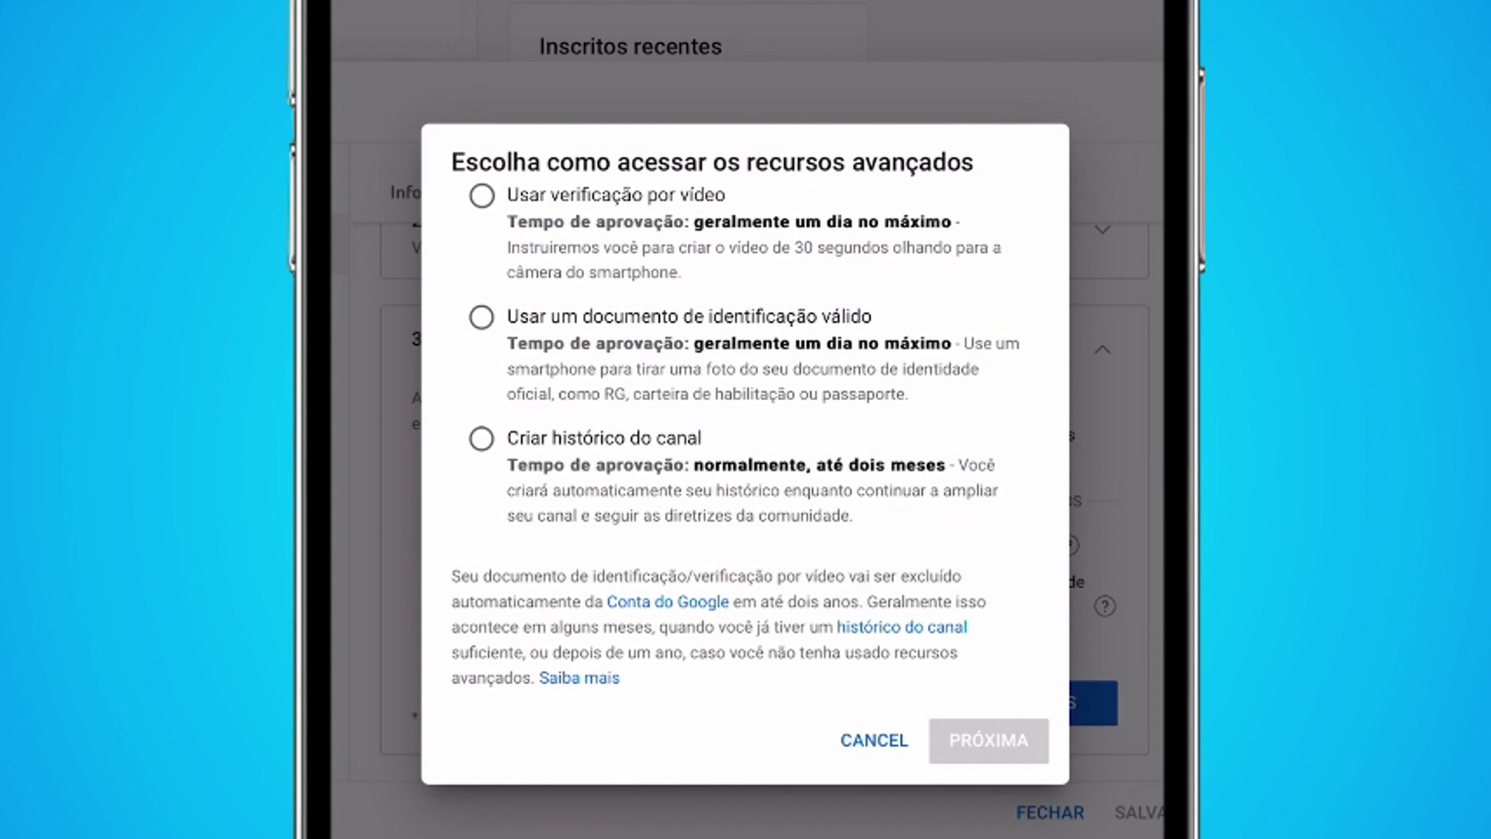
scroll(746, 427, "up", 3)
left_click(481, 317)
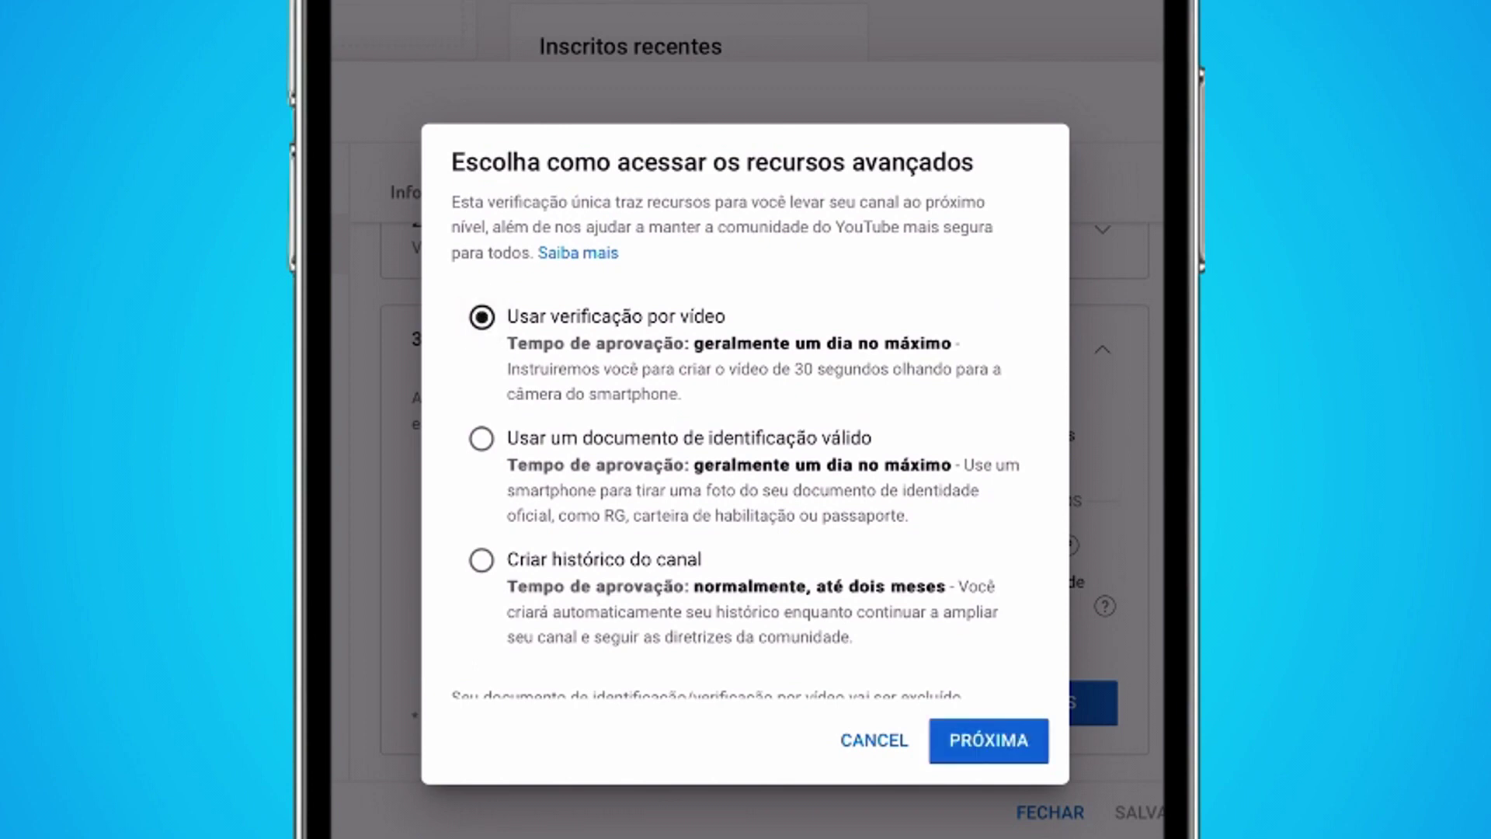
Continue past the method choice and read through the video verification terms.
left_click(988, 740)
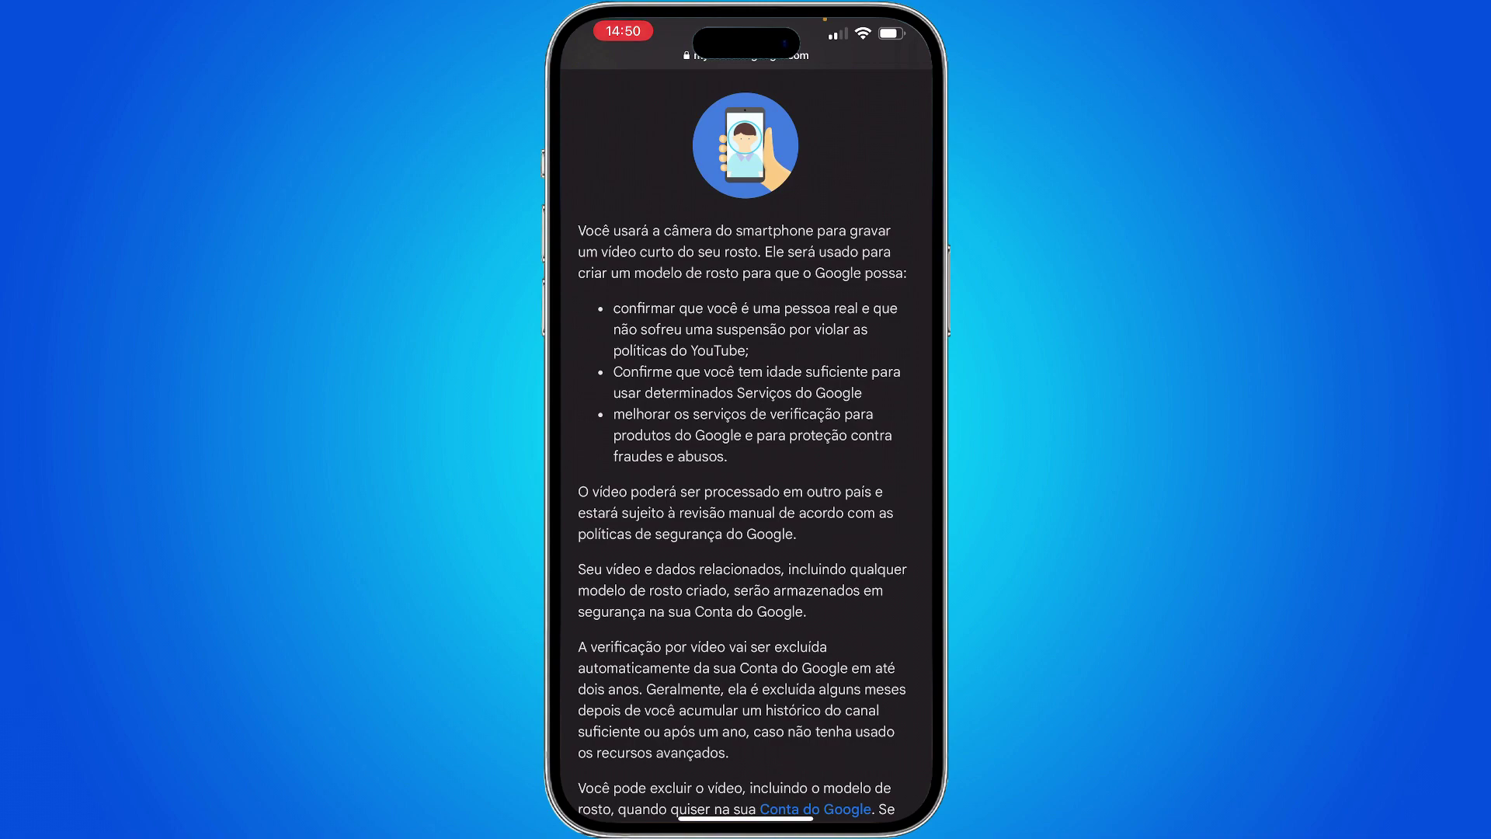
scroll(746, 442, "down", 4)
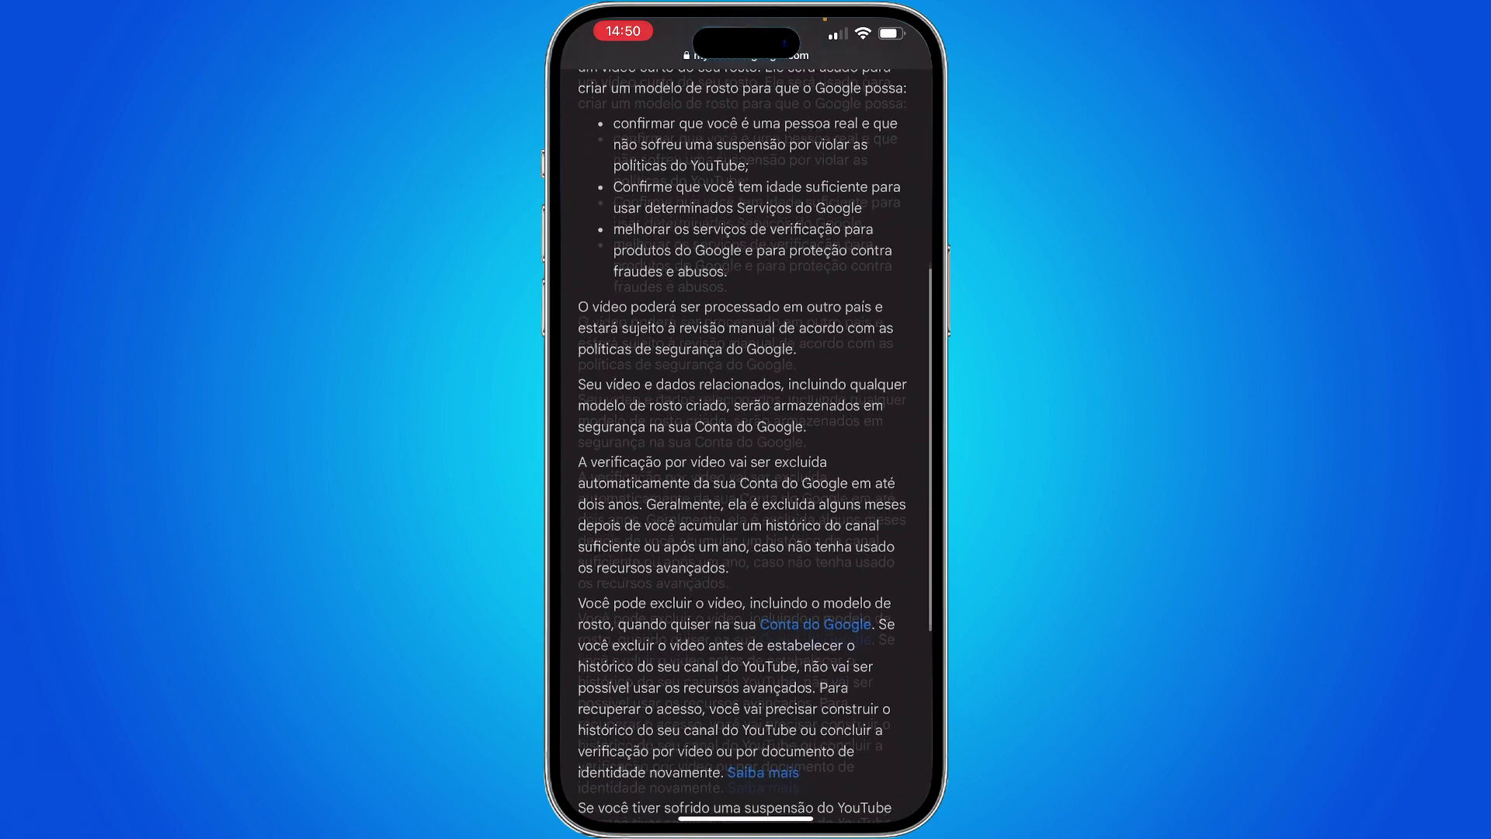
scroll(746, 443, "down", 4)
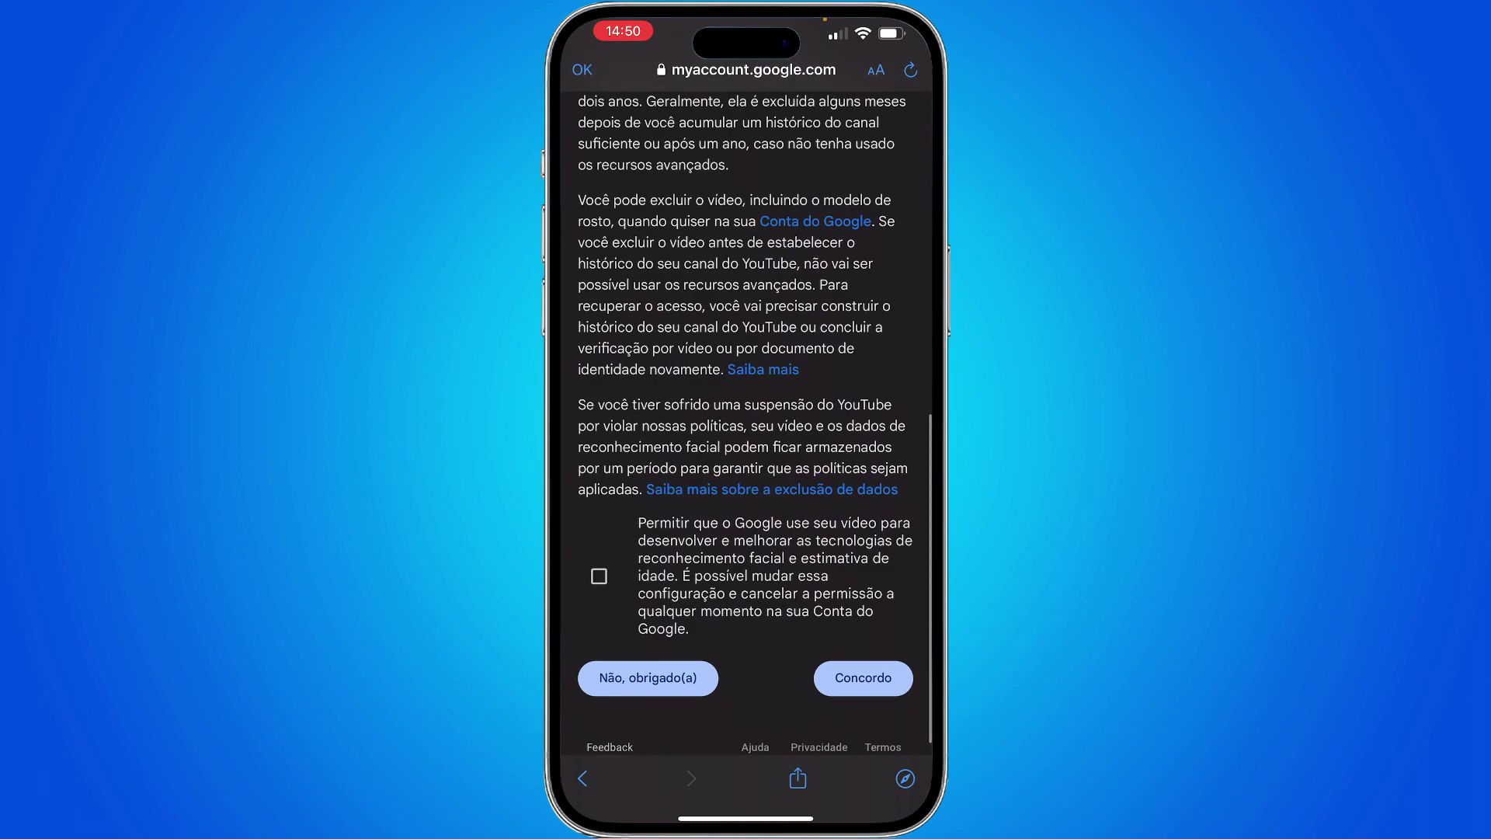
scroll(746, 442, "up", 6)
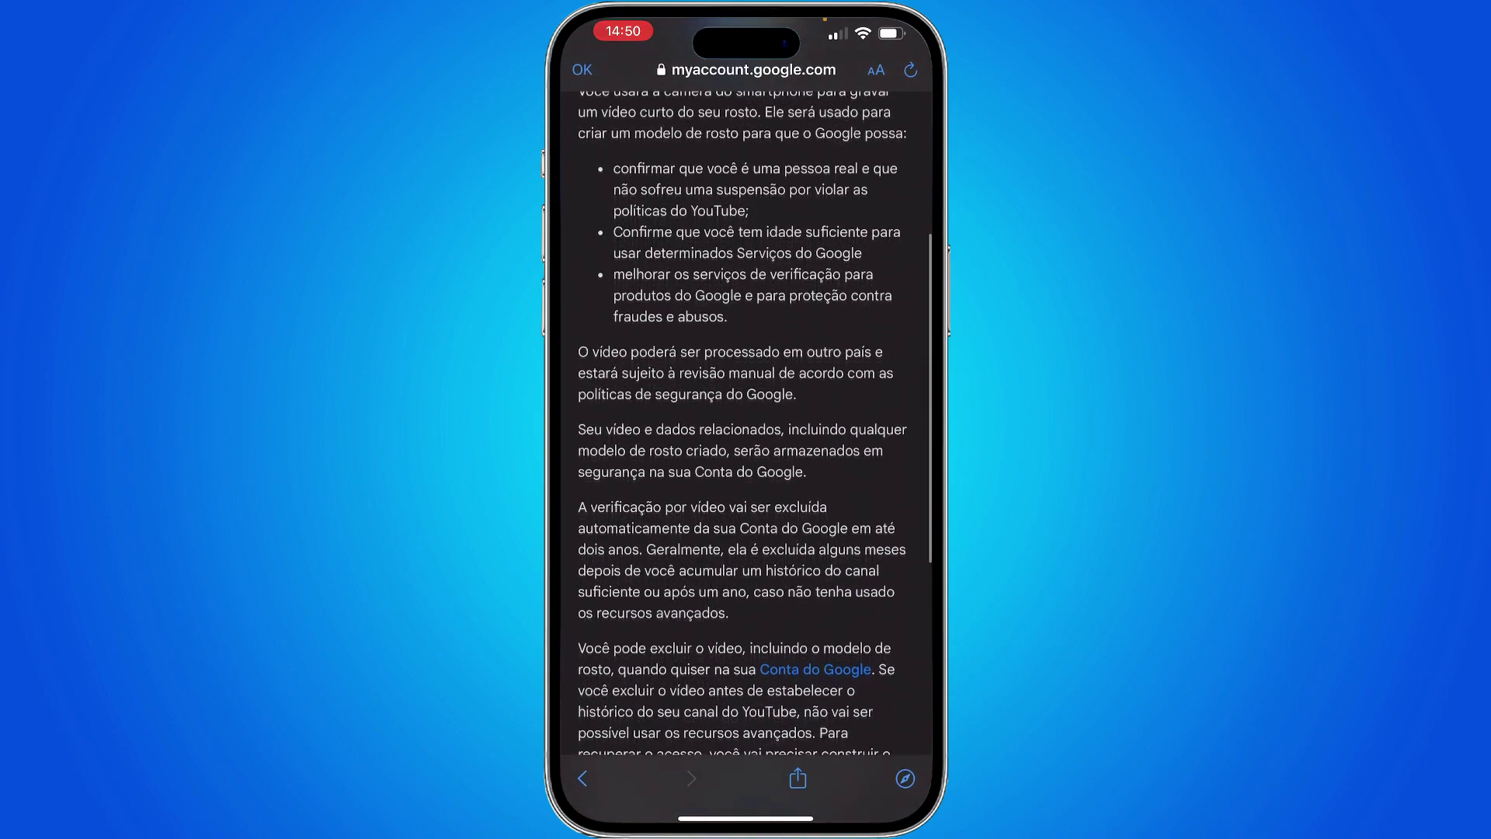
scroll(746, 442, "down", 5)
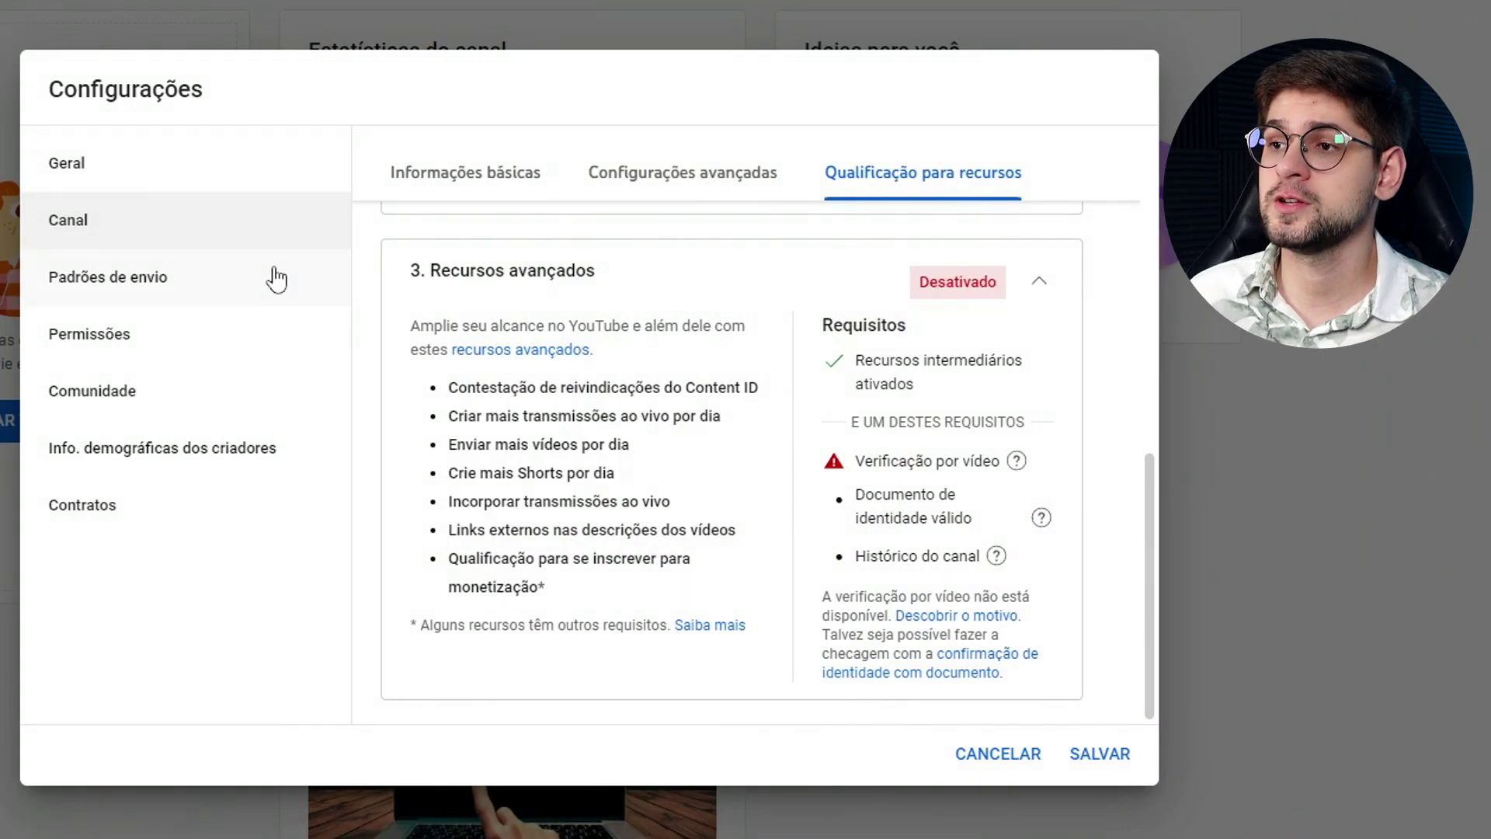
Open the Padrões de envio upload defaults page in Configurações.
left_click(281, 279)
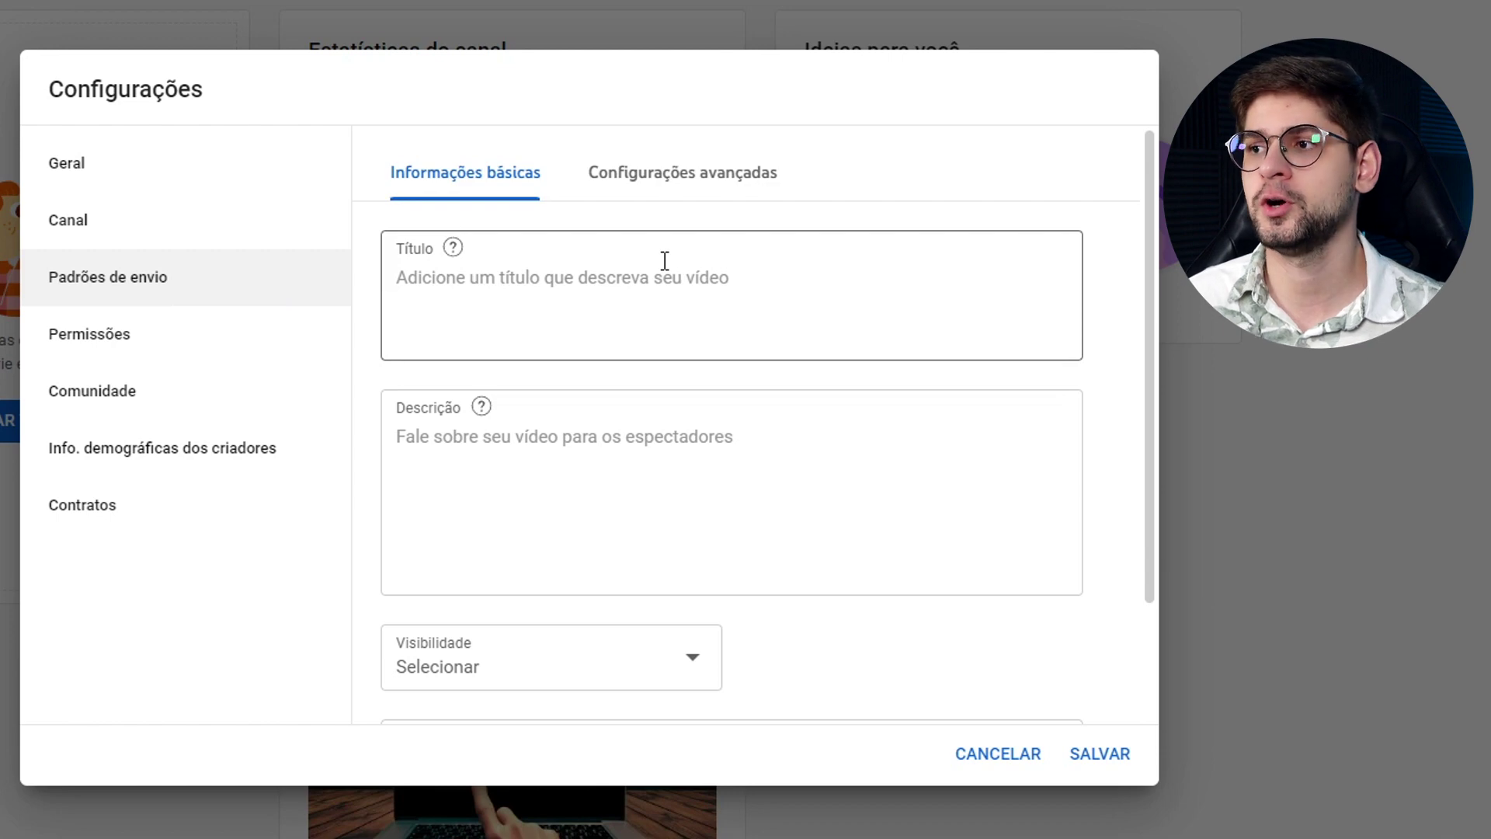
Set the default upload title to 'Video de' followed by the creator's name.
left_click(665, 261)
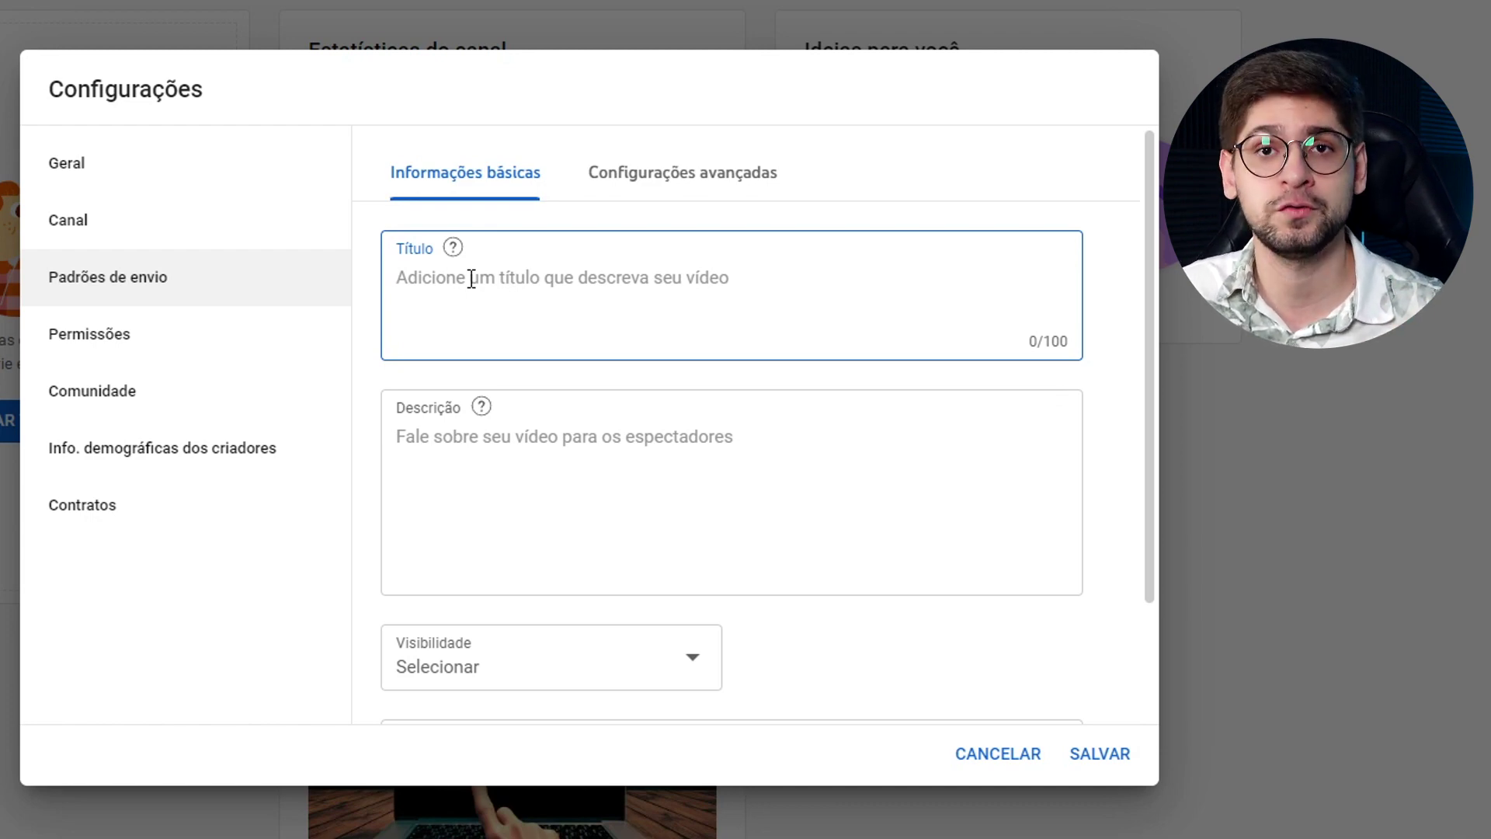
type("Video de Jhow Wil")
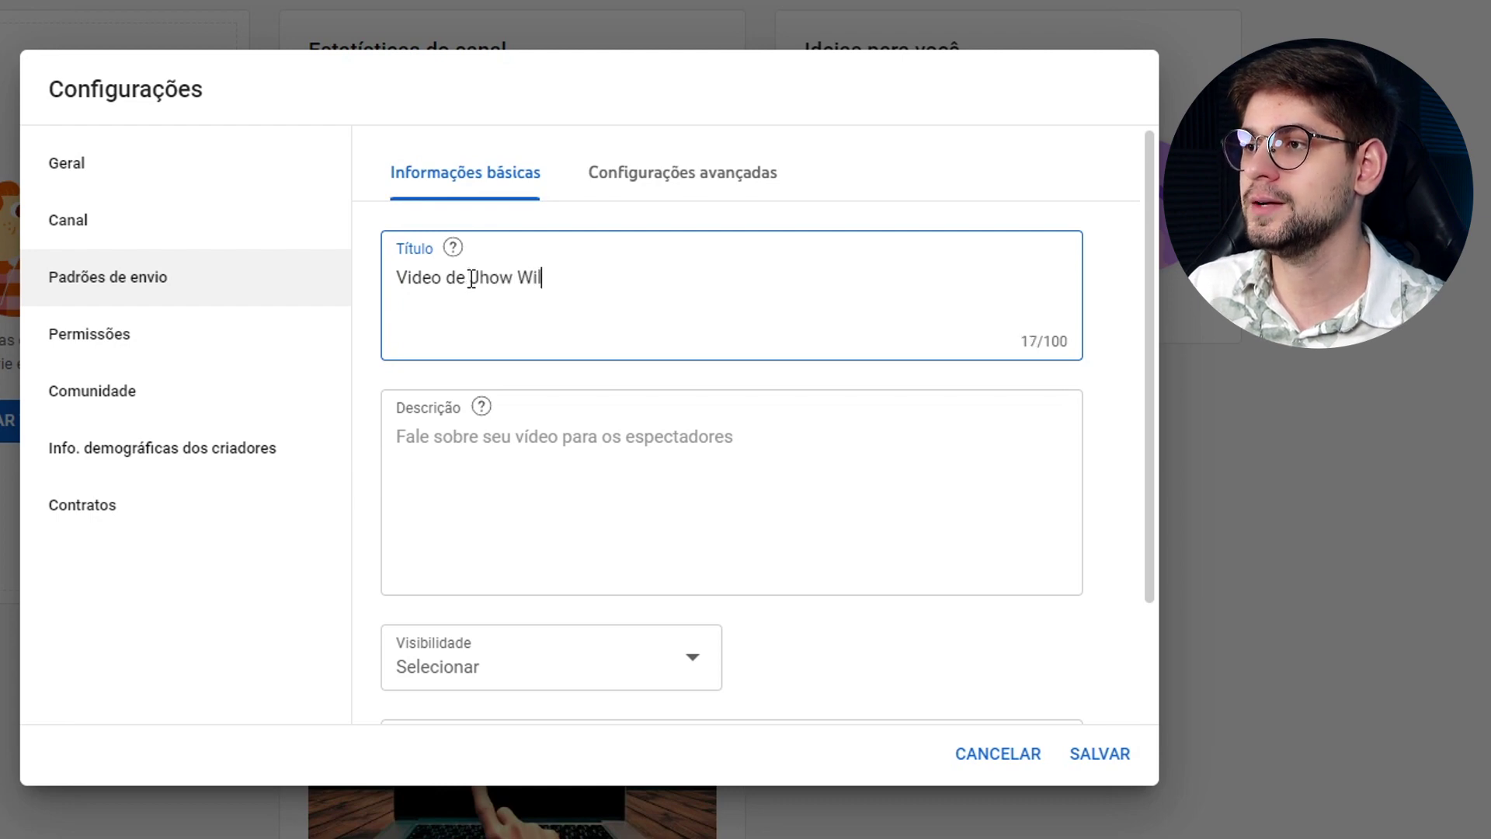
type("lian")
left_click_drag(393, 277, 669, 270)
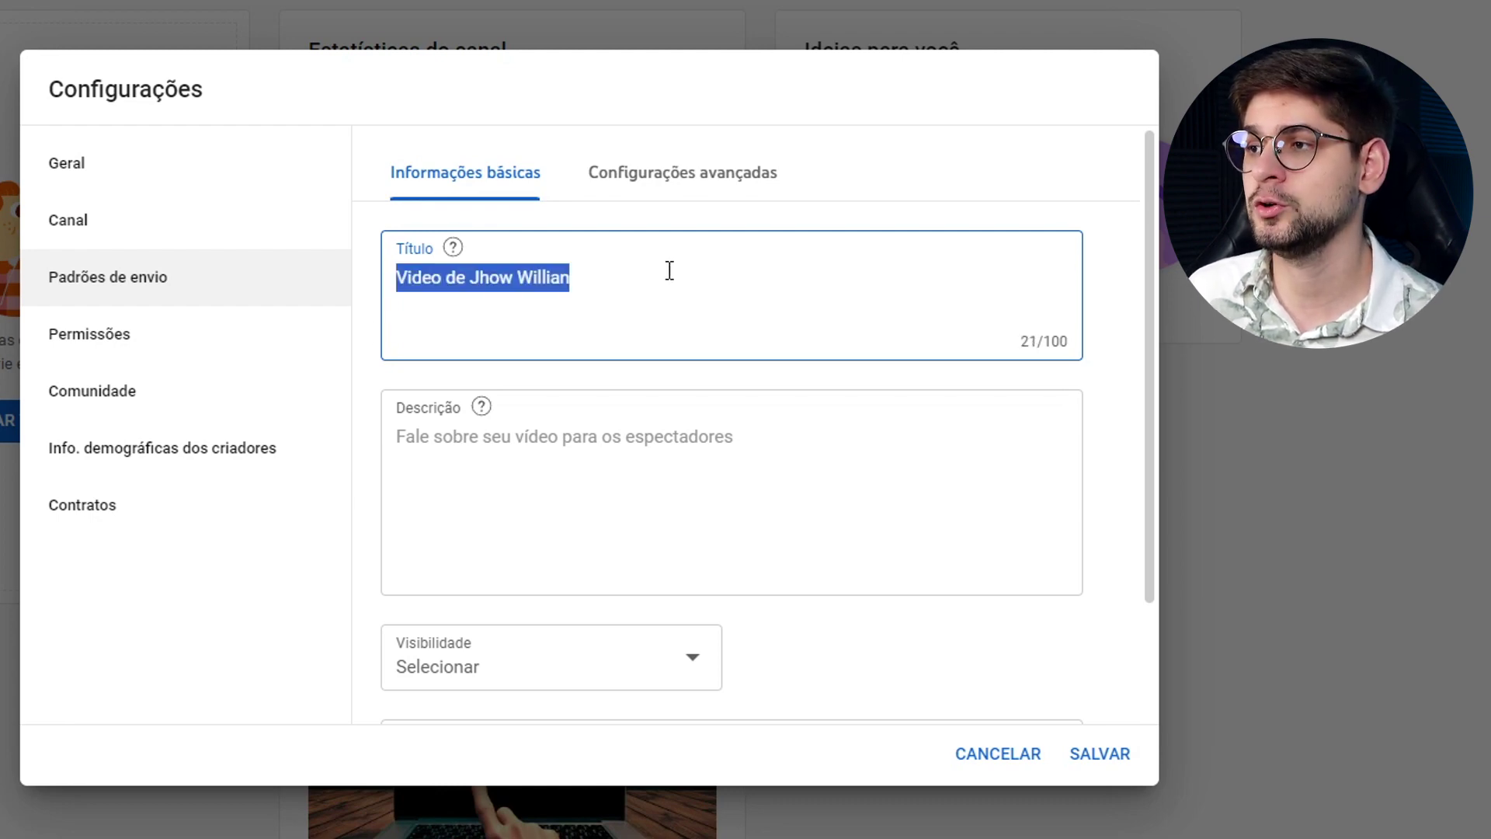
left_click(609, 313)
Write the default description lines: Link para rede social 1, Email comercial, Links externos.
left_click(502, 469)
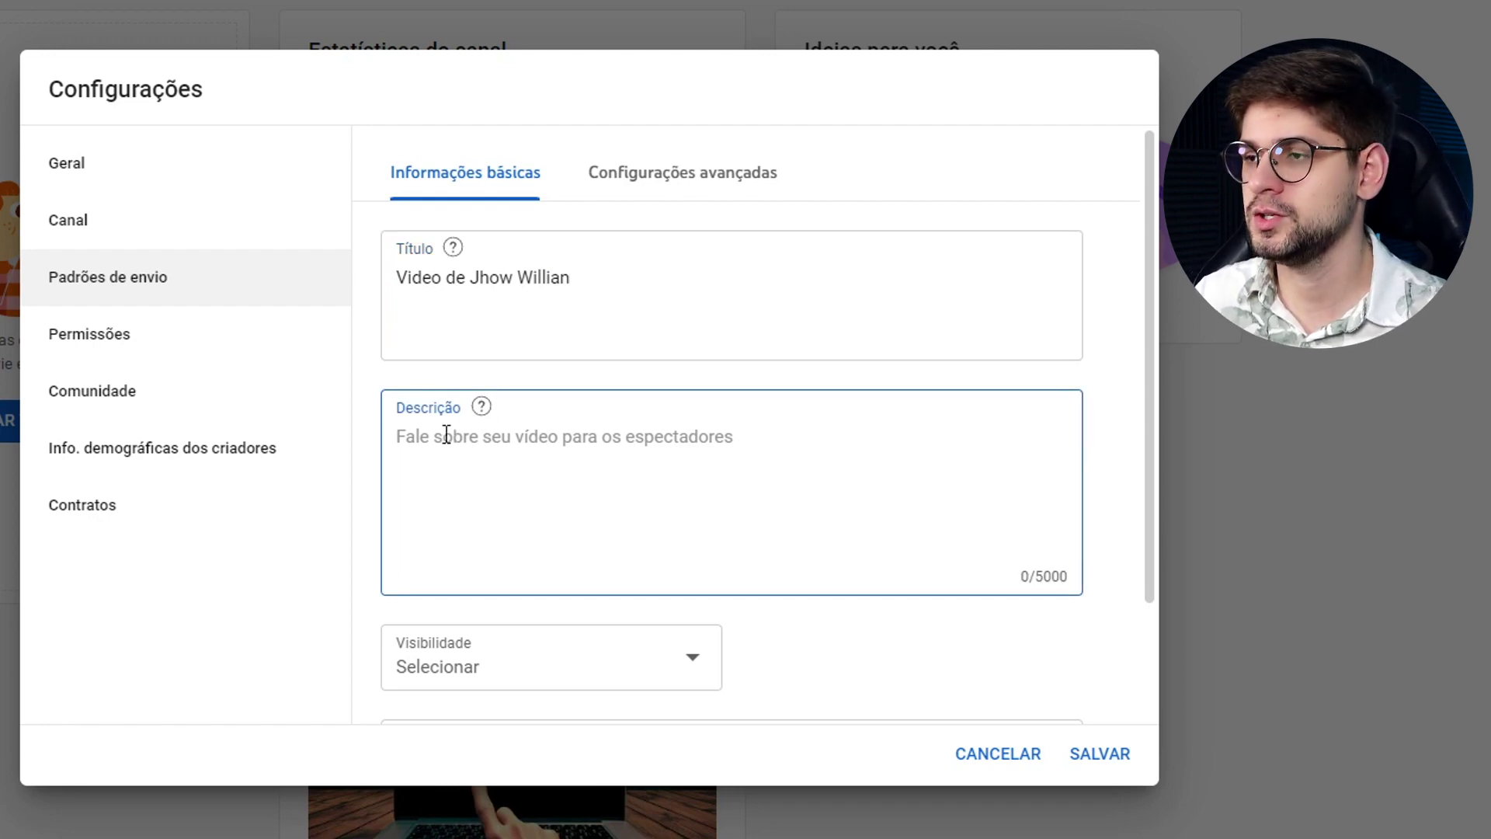
type("Link para redes")
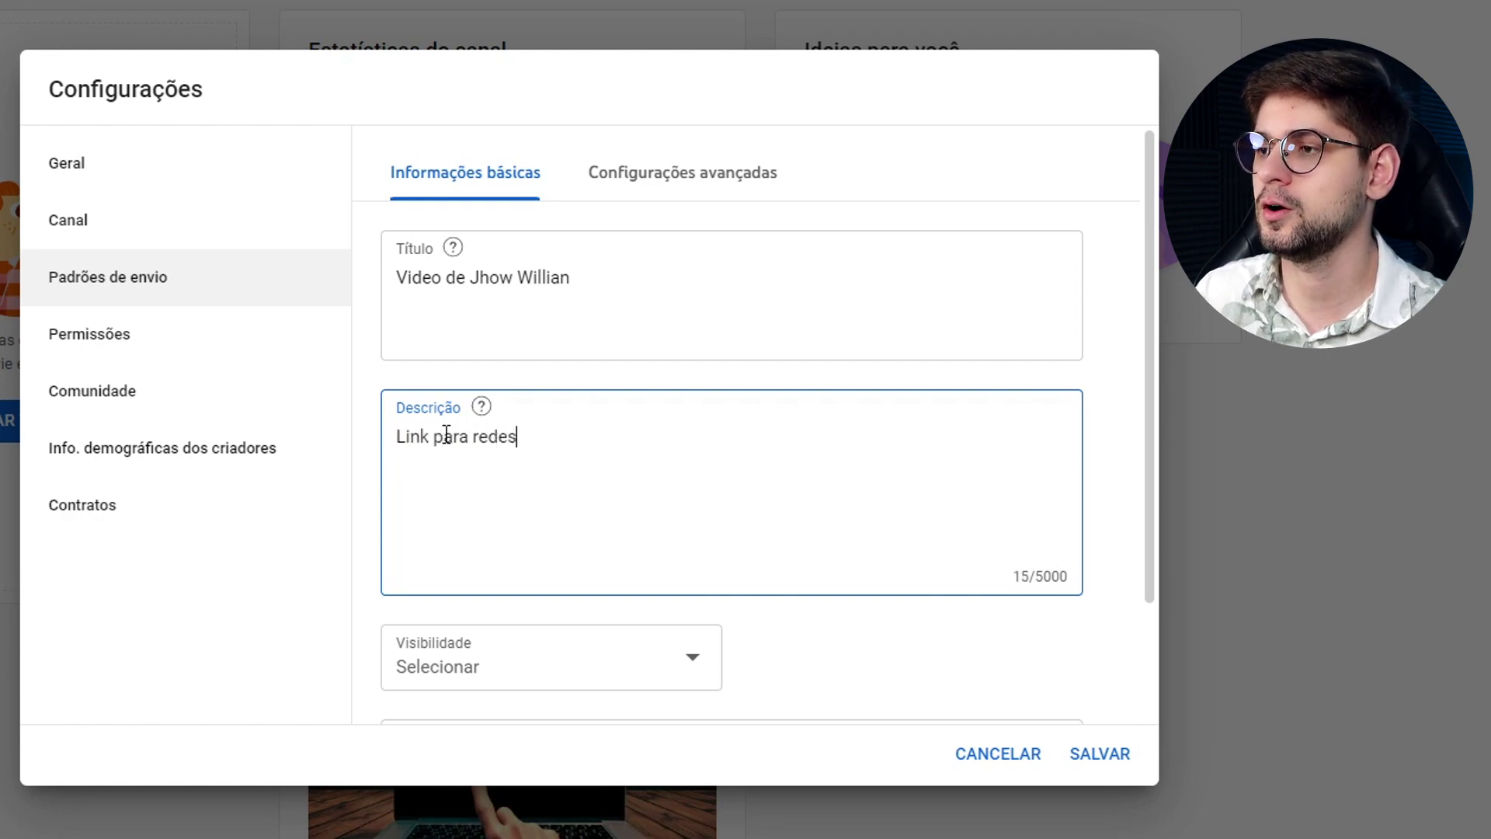
key("BackSpace")
type("social 1")
key("Return")
type("Email comercial")
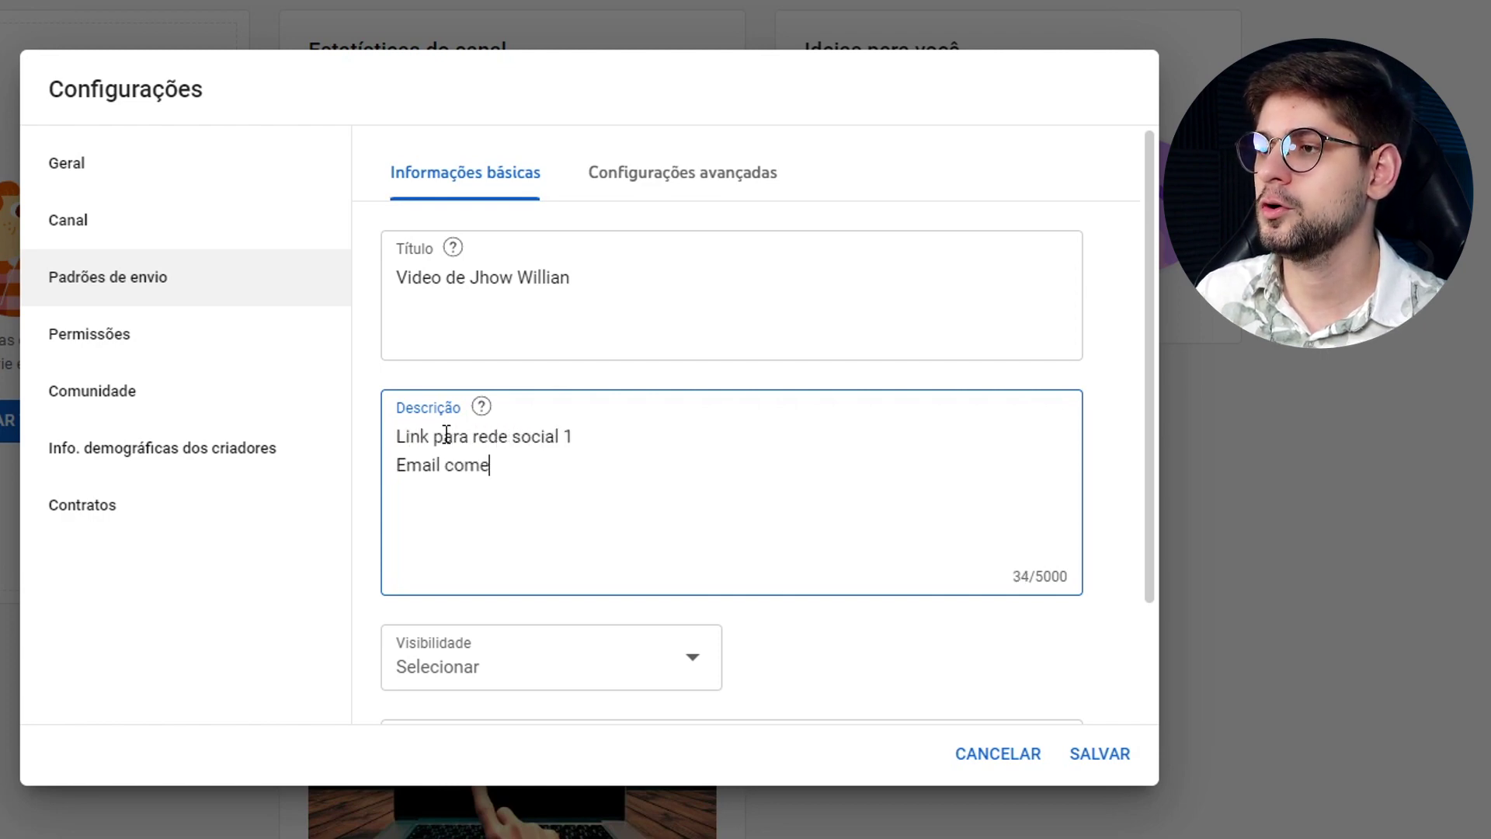
key("Return")
type("Links externos")
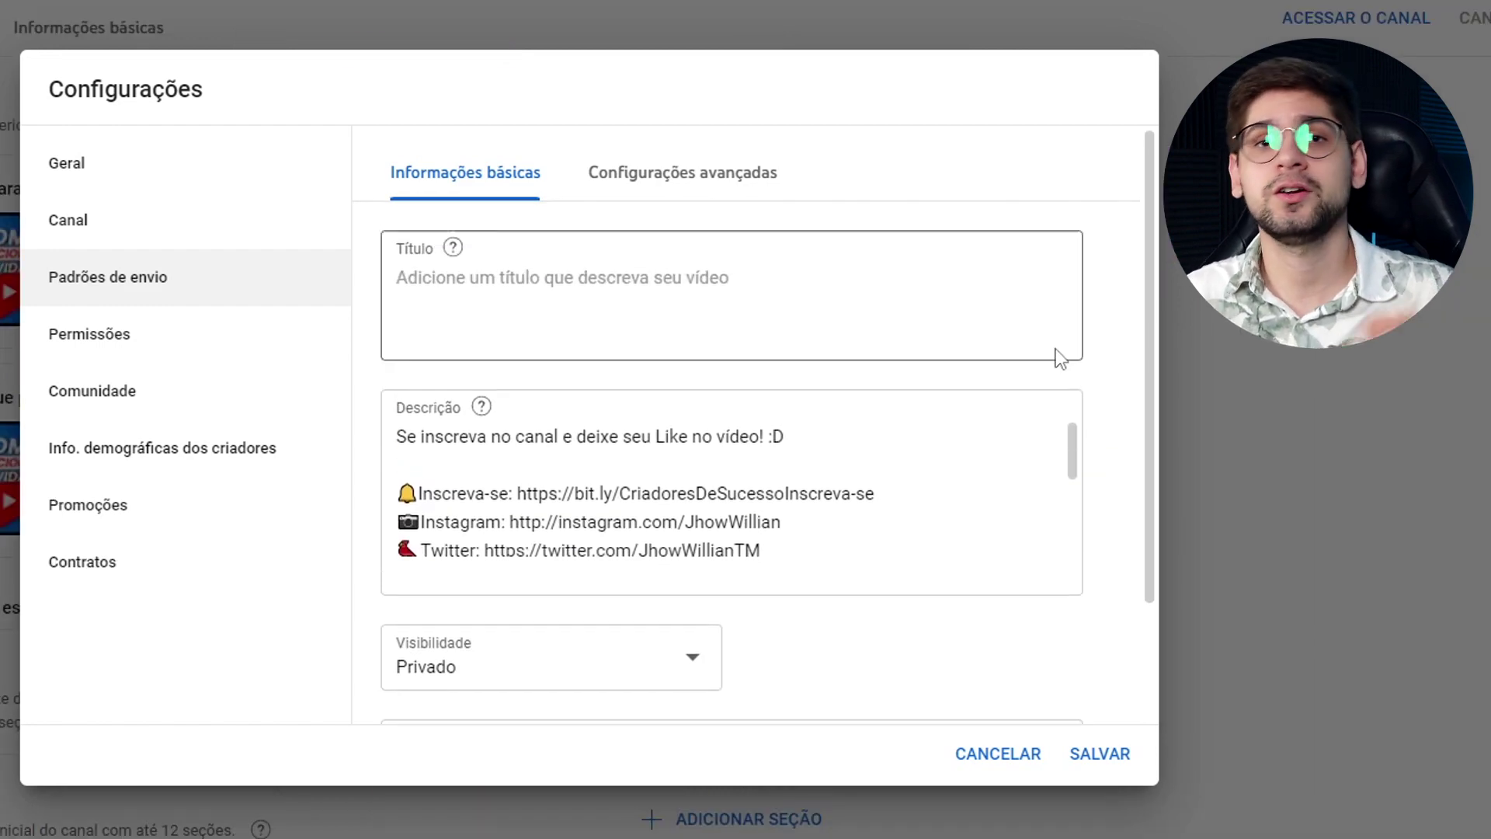
scroll(1072, 451, "down", 3)
left_click_drag(1076, 463, 1080, 432)
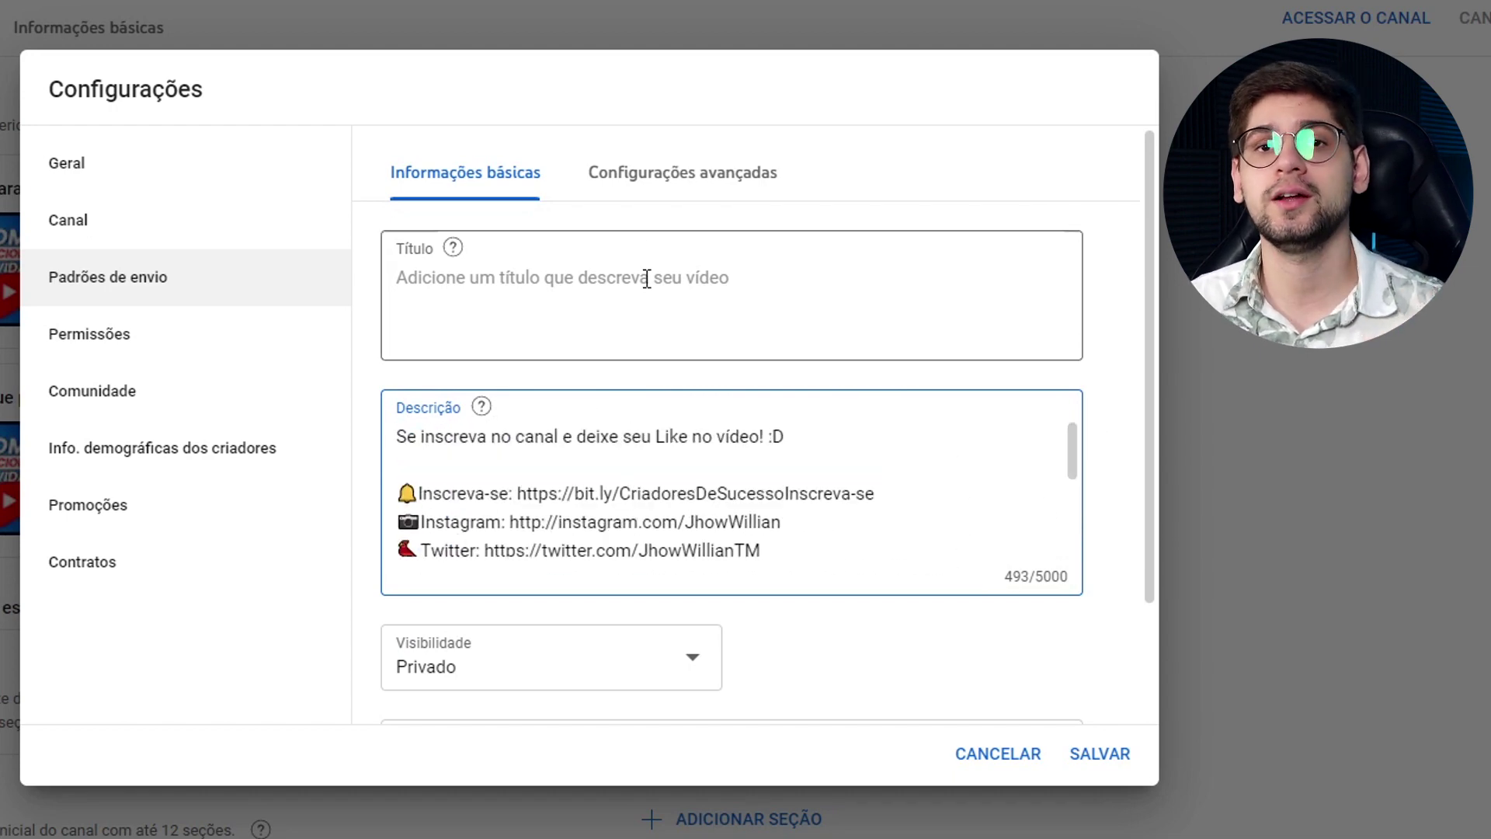
left_click(694, 192)
scroll(738, 474, "down", 2)
scroll(696, 649, "down", 2)
scroll(780, 644, "up", 3)
left_click(439, 171)
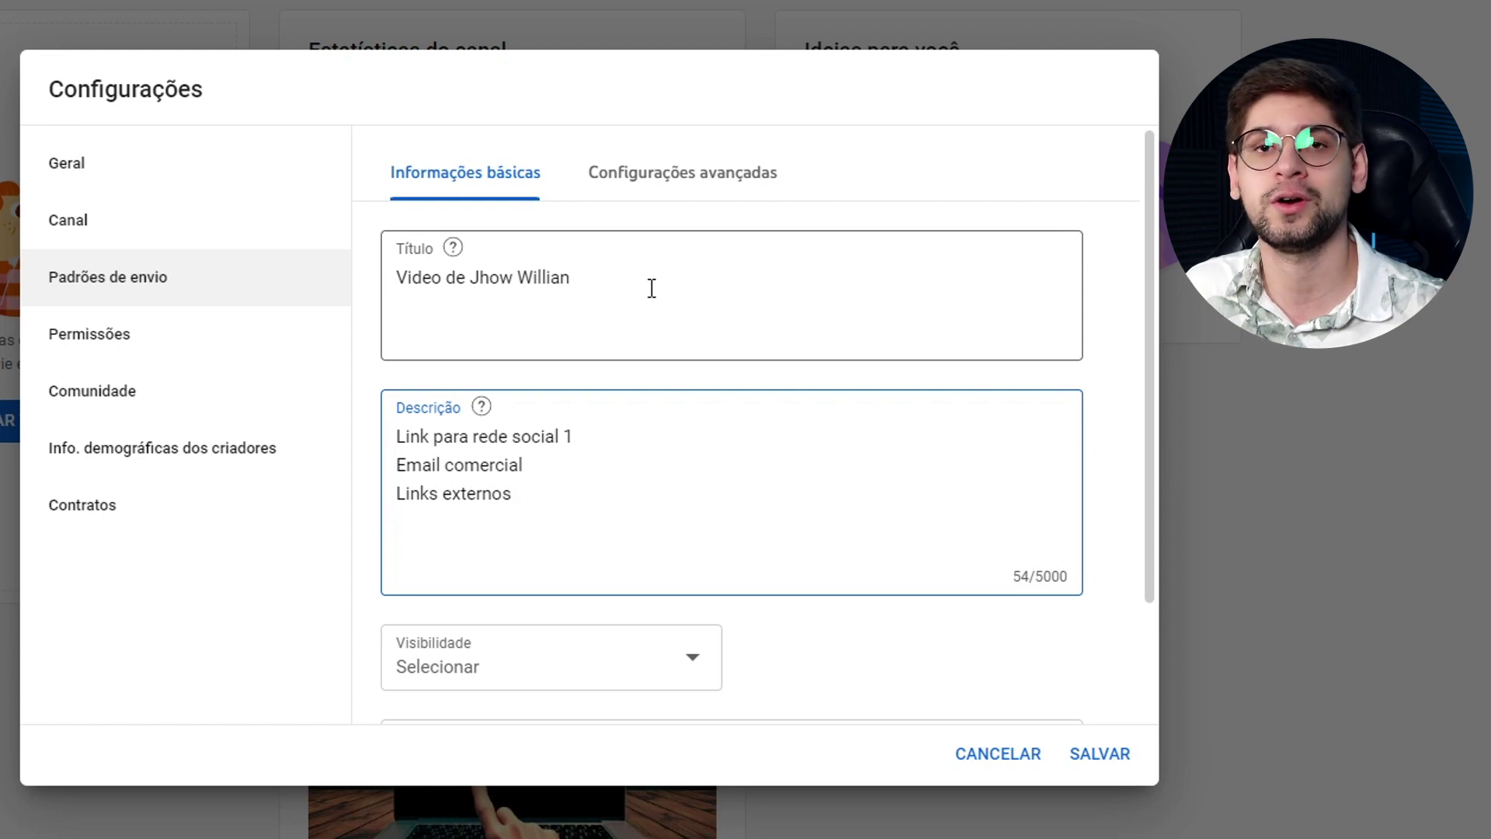
Check the default visibility options and Tags field, then view Configurações avançadas.
scroll(651, 289, "down", 2)
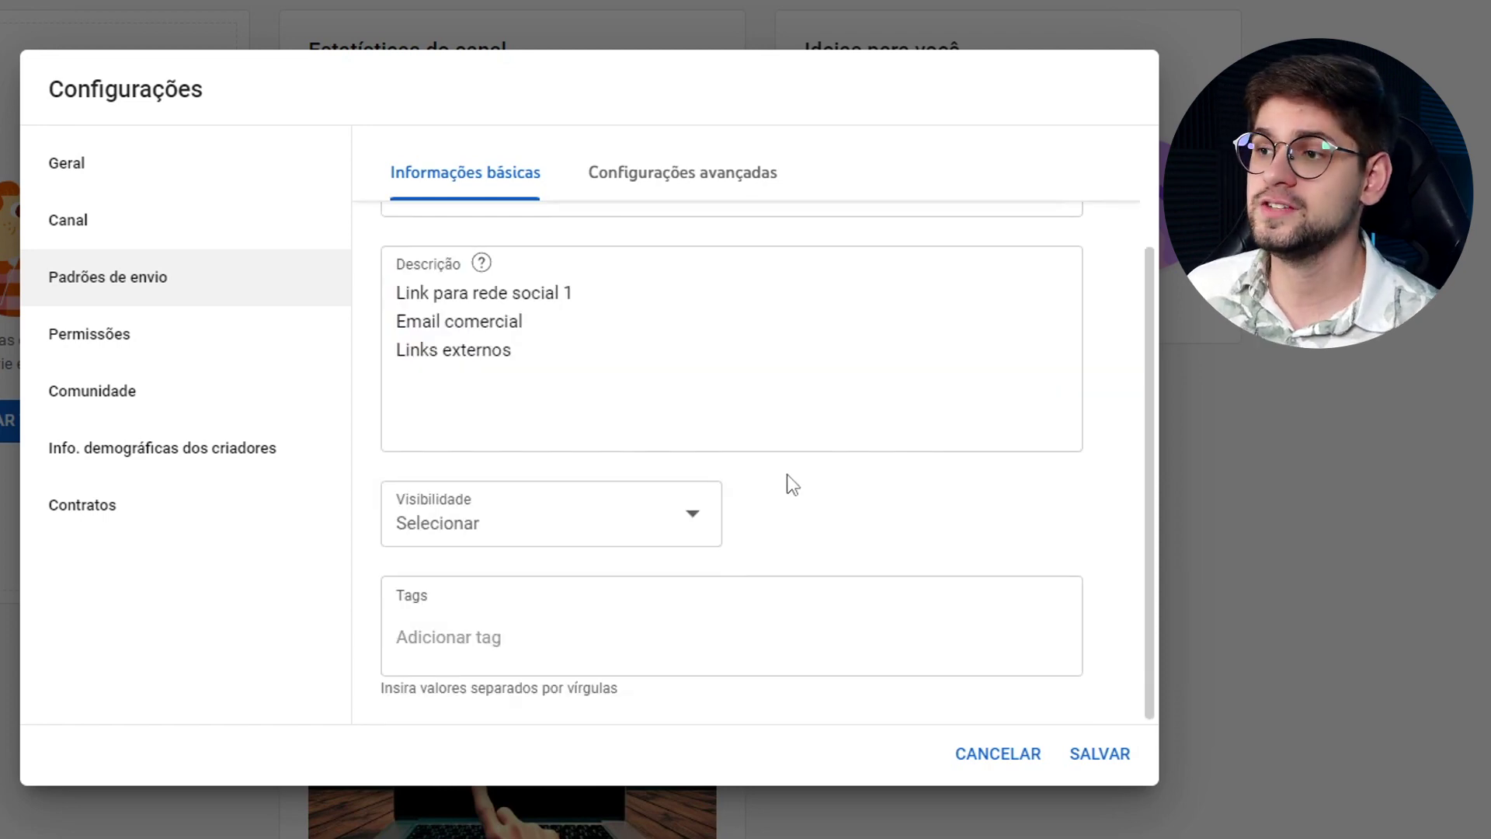
left_click(548, 528)
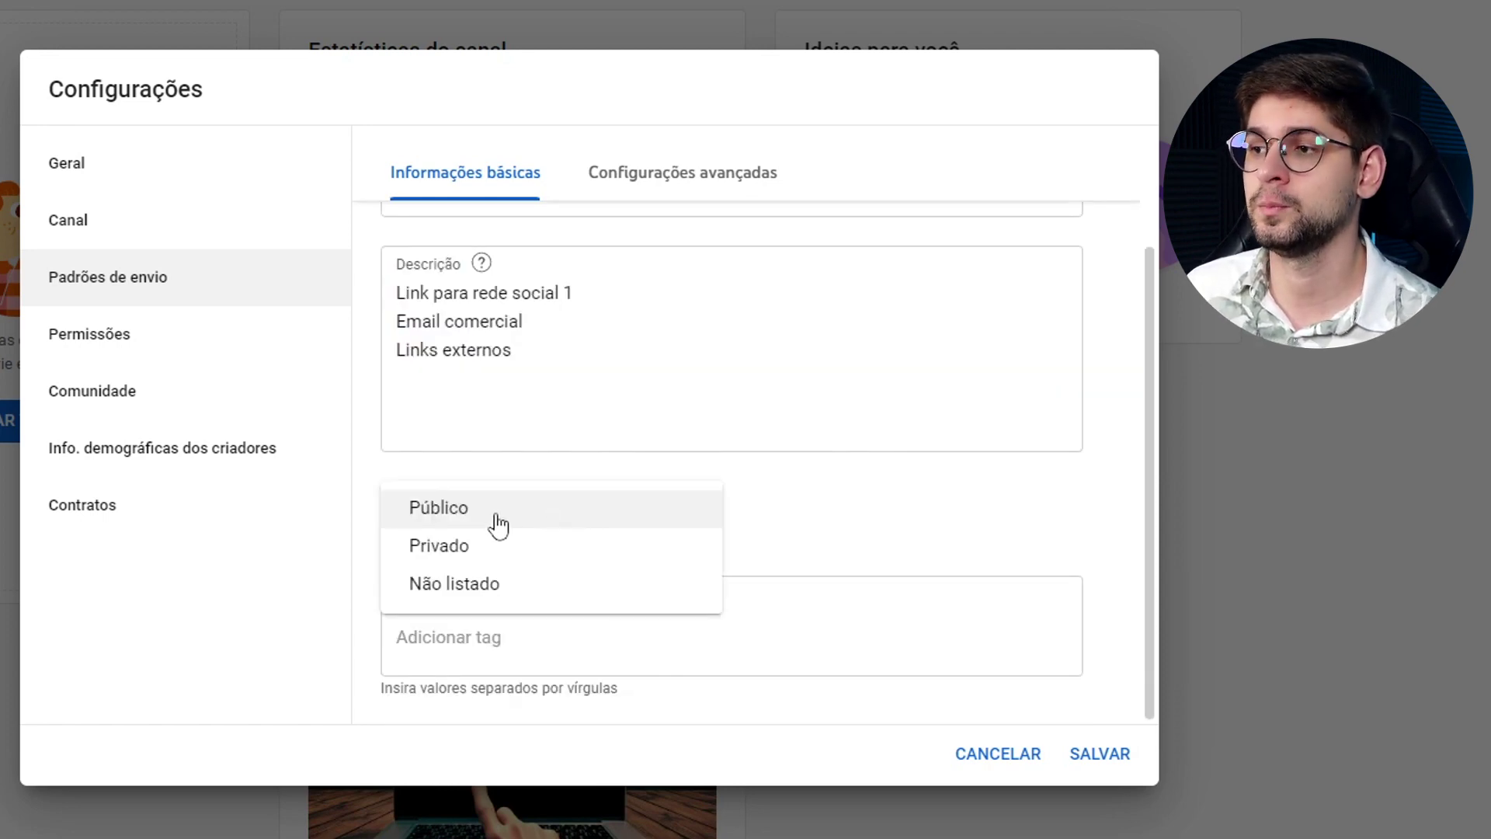
left_click(744, 569)
left_click(466, 651)
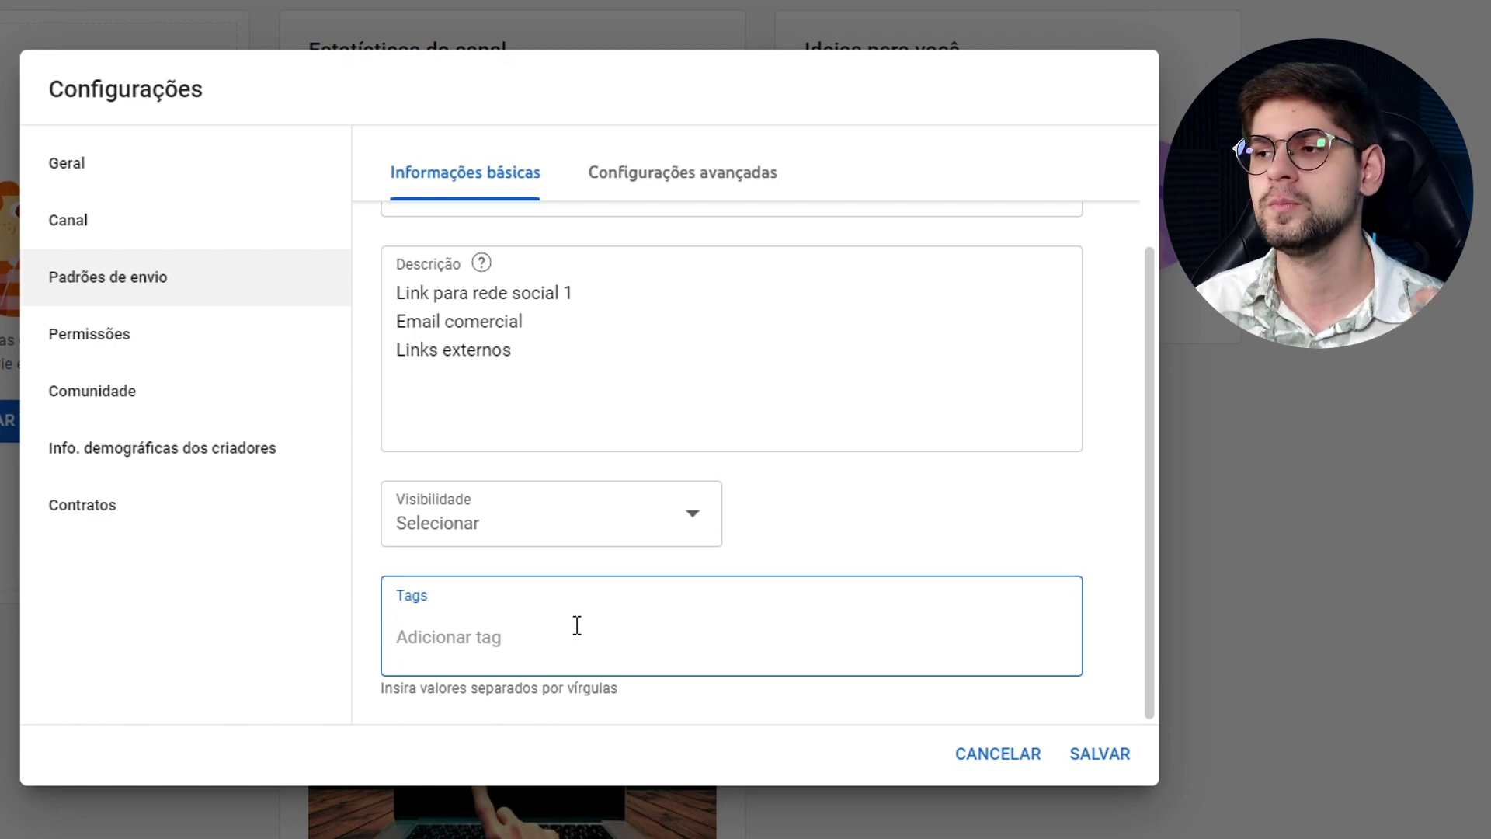
left_click(687, 196)
scroll(698, 525, "up", 3)
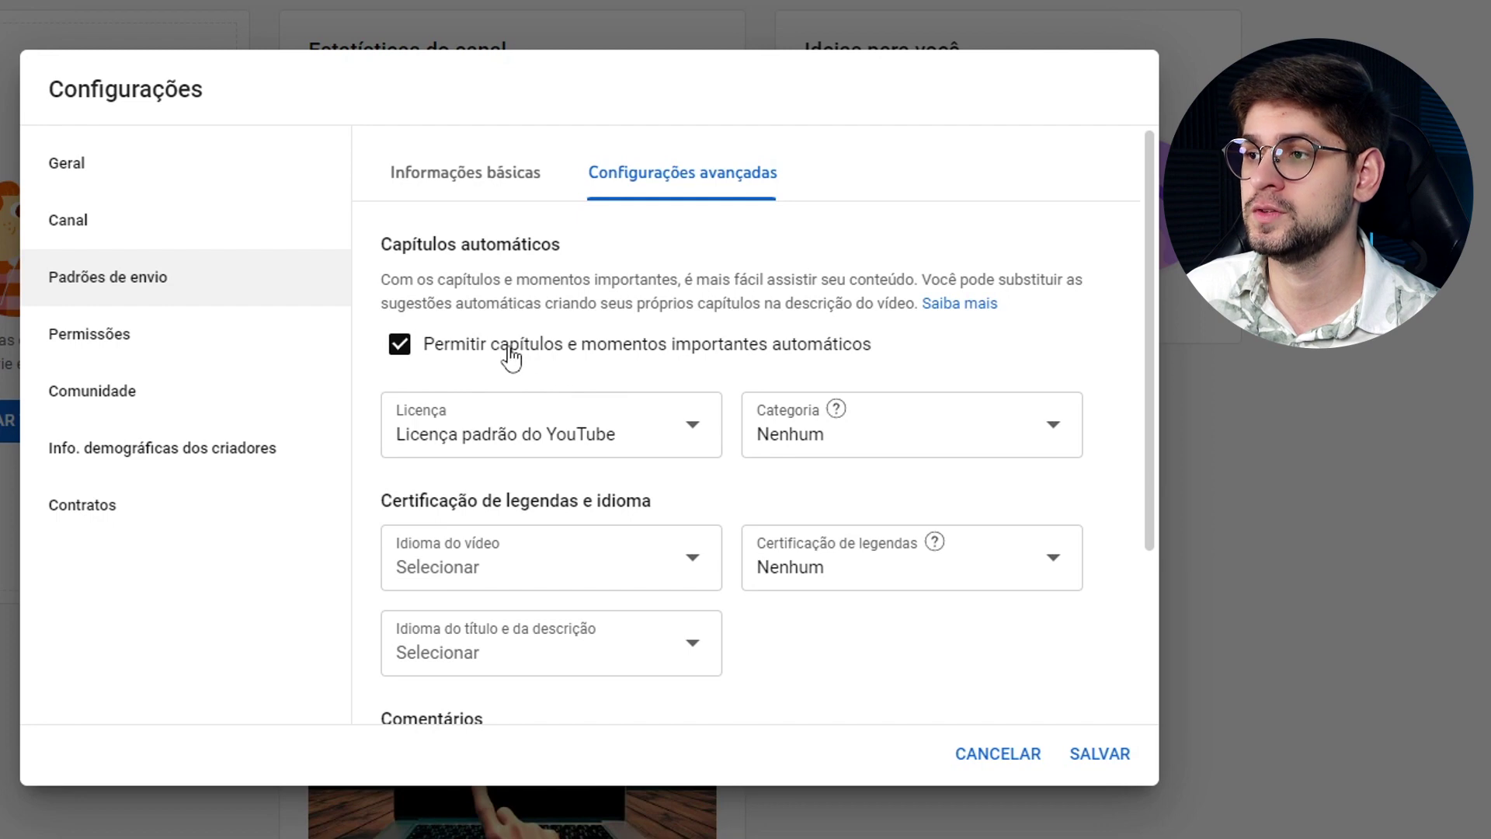
Keep Licença padrão do YouTube and set the default category to Ciência e tecnologia.
left_click(567, 431)
left_click(569, 426)
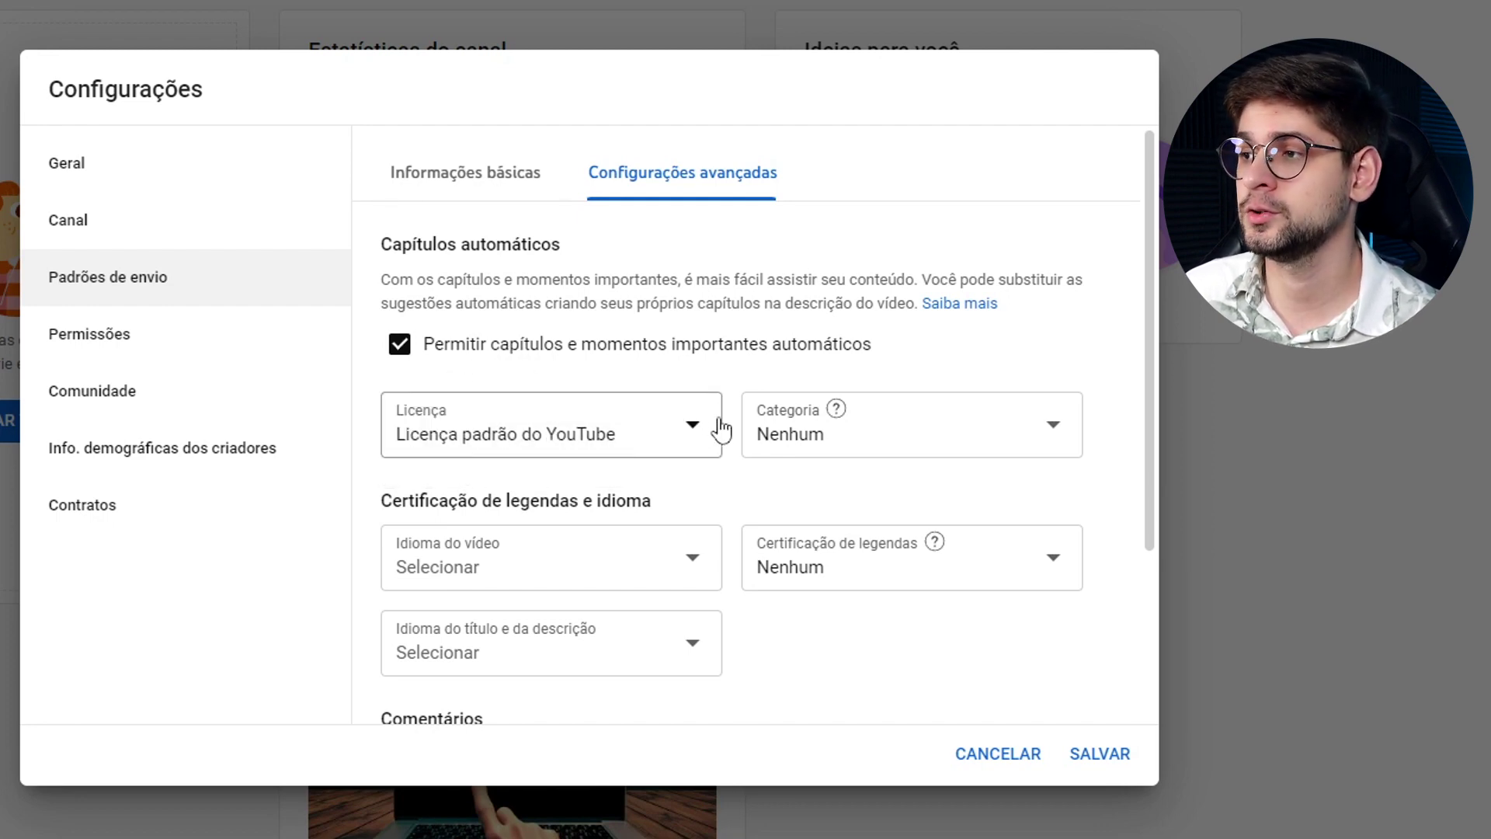
left_click(790, 437)
scroll(859, 323, "down", 1)
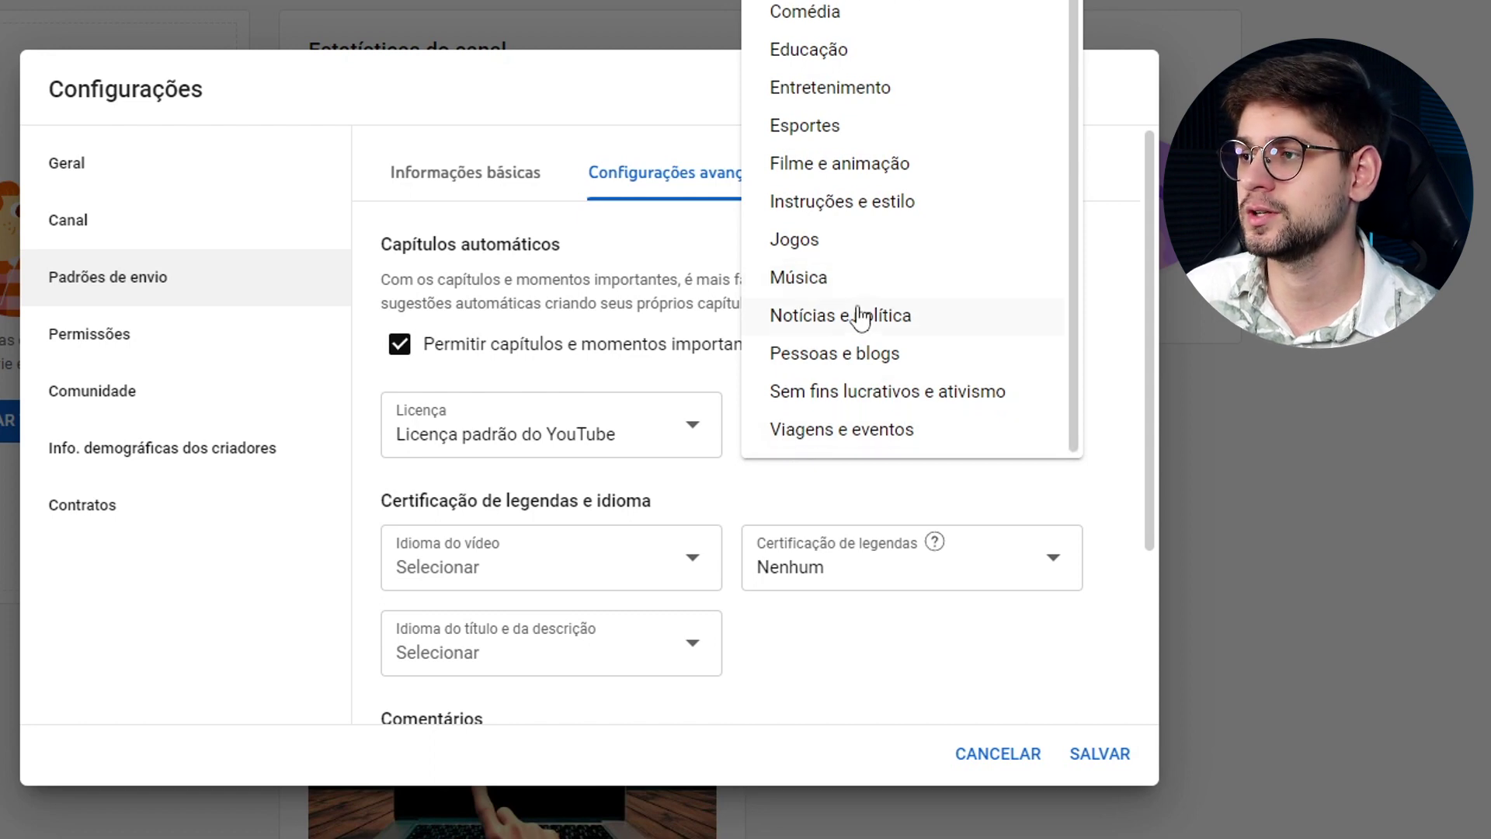
scroll(835, 415, "up", 1)
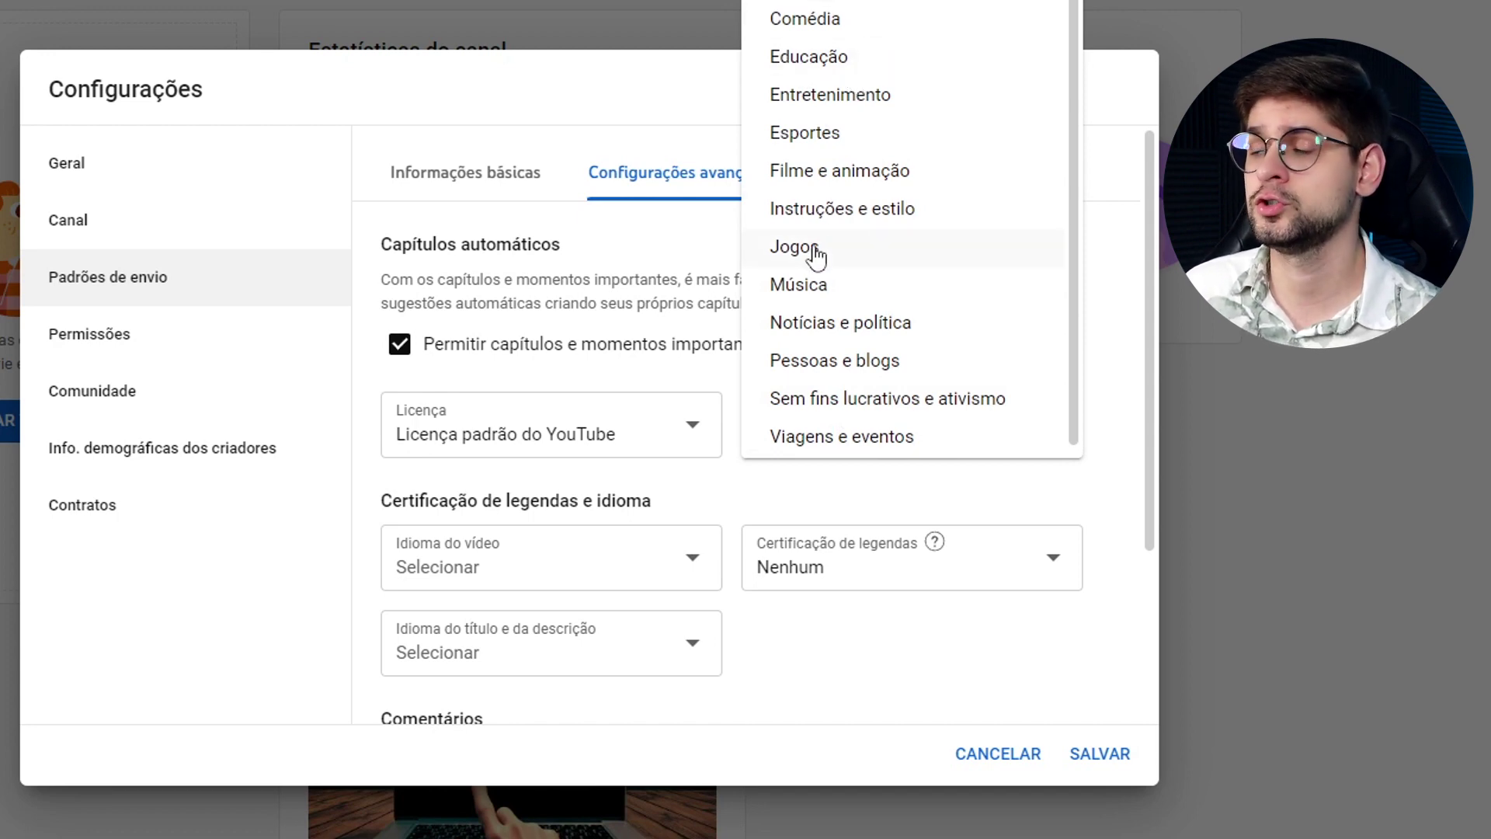
left_click(841, 60)
scroll(536, 318, "down", 2)
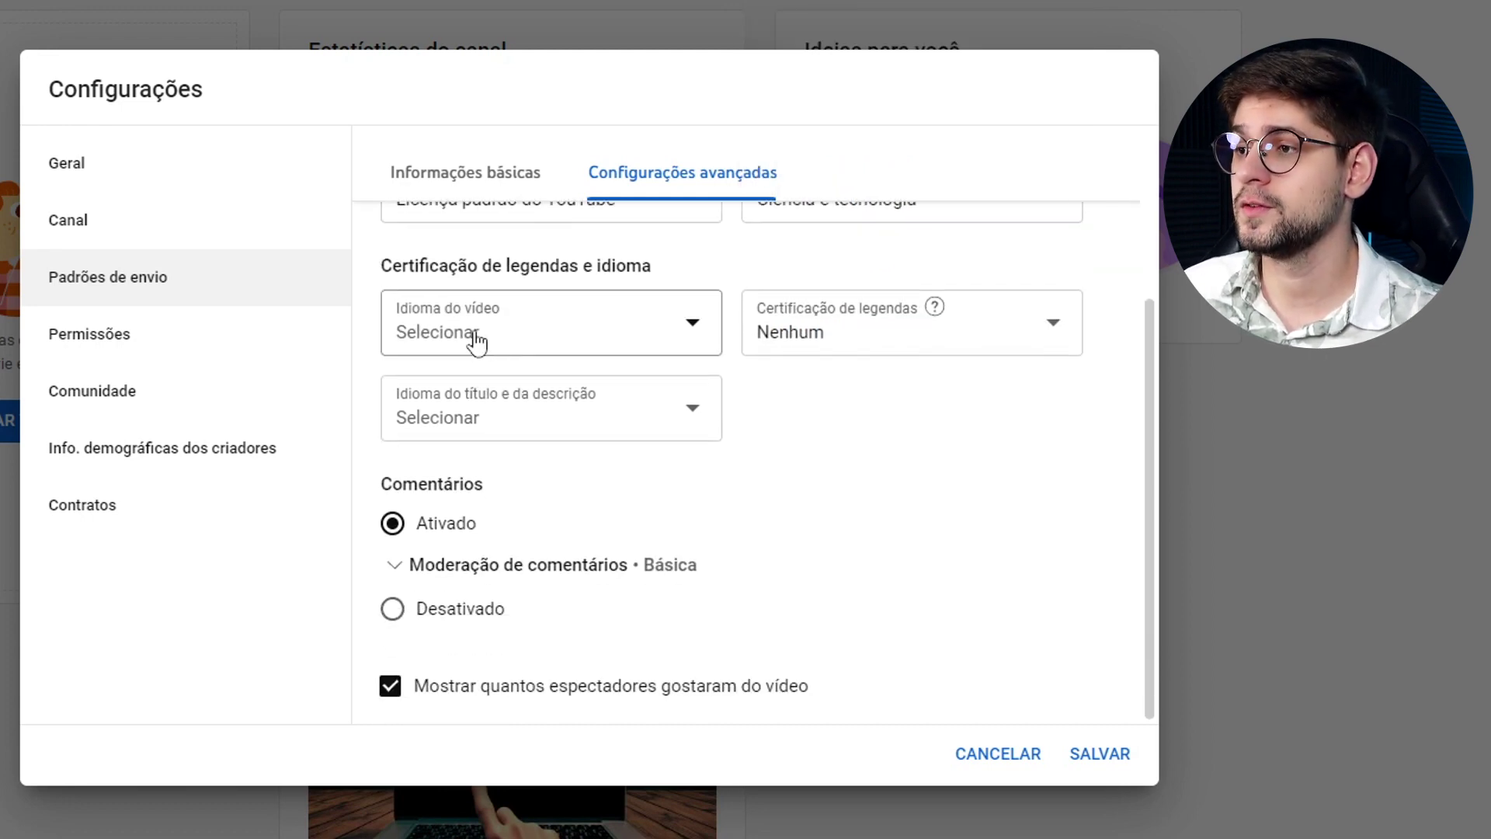
Set video and title/description languages to Português (Brasil), keeping caption certification Nenhum.
left_click(478, 340)
scroll(547, 365, "down", 20)
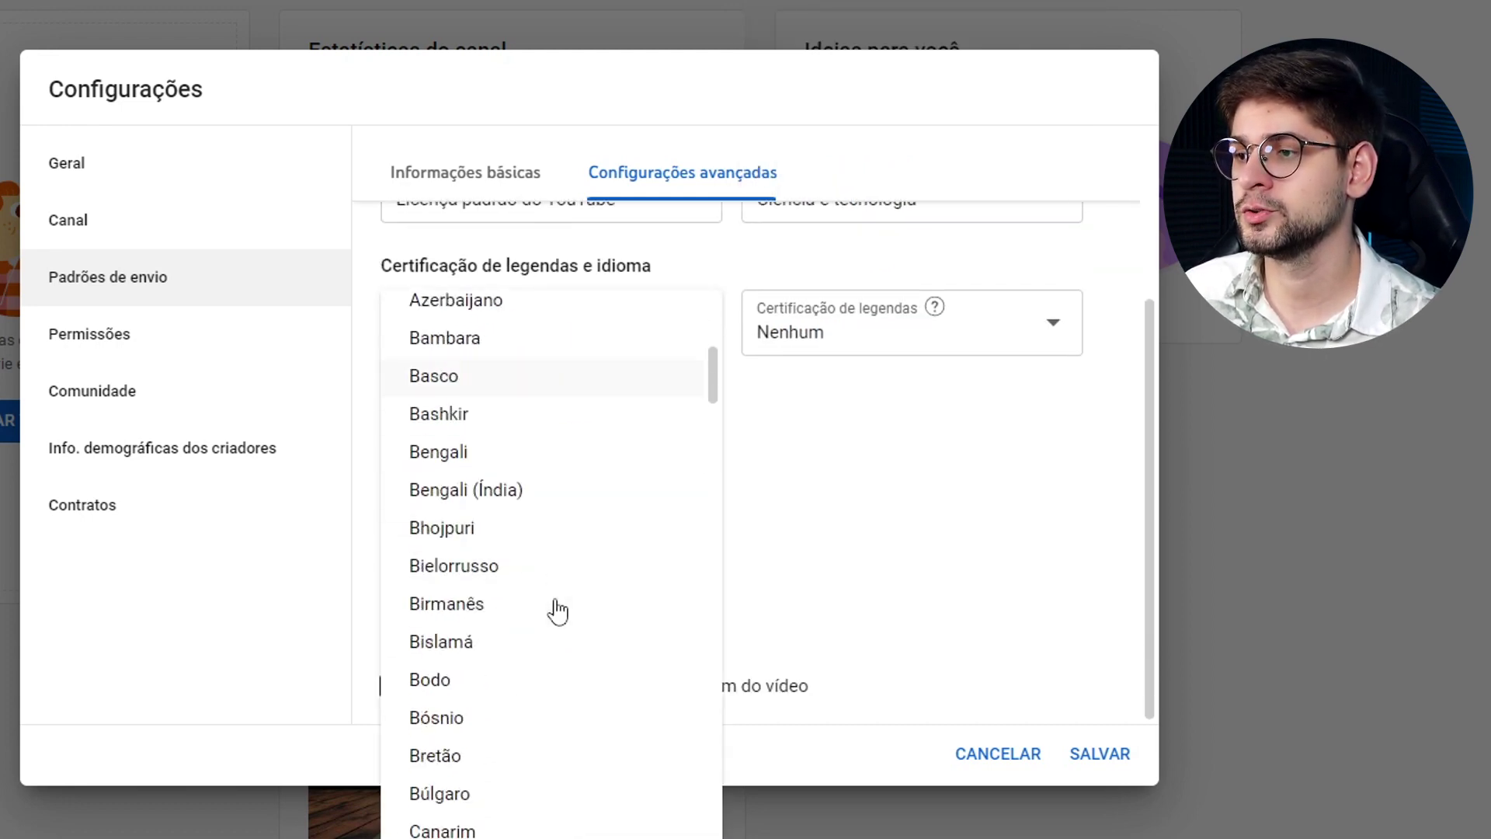
left_click(531, 489)
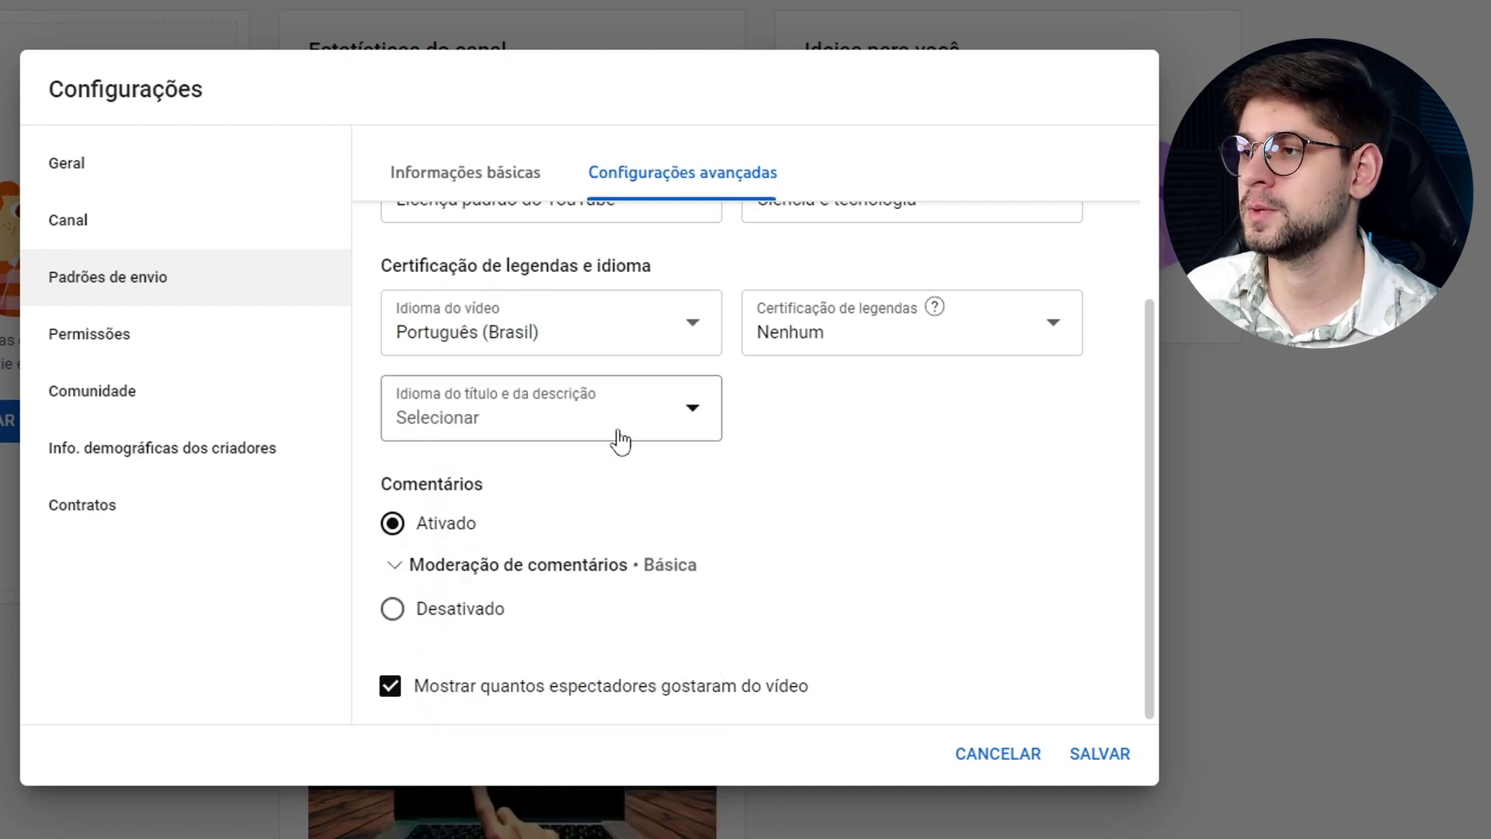
left_click(816, 334)
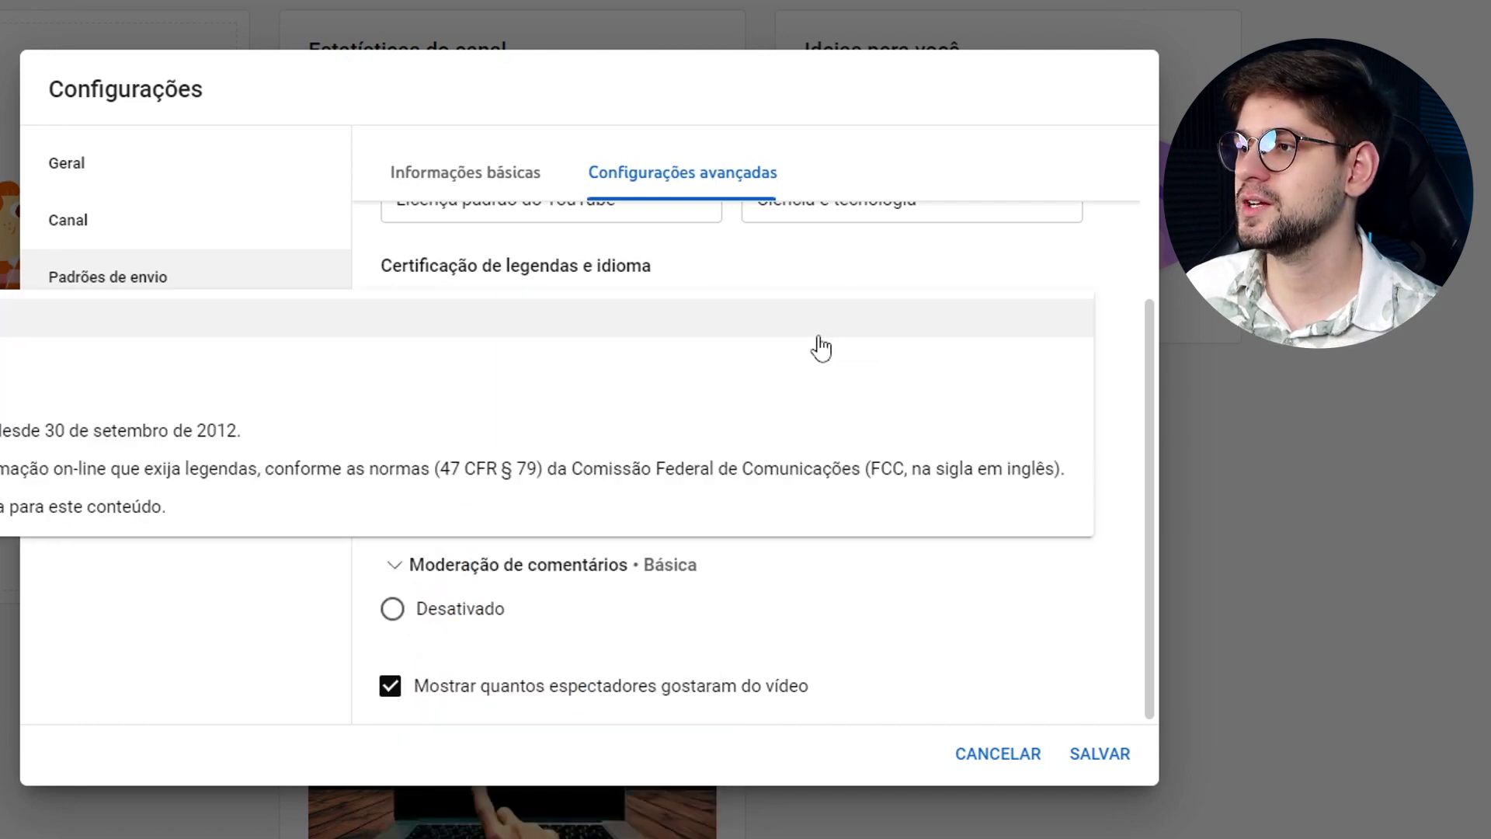
left_click(86, 336)
left_click(516, 432)
scroll(544, 582, "down", 20)
scroll(533, 598, "down", 15)
left_click(406, 549)
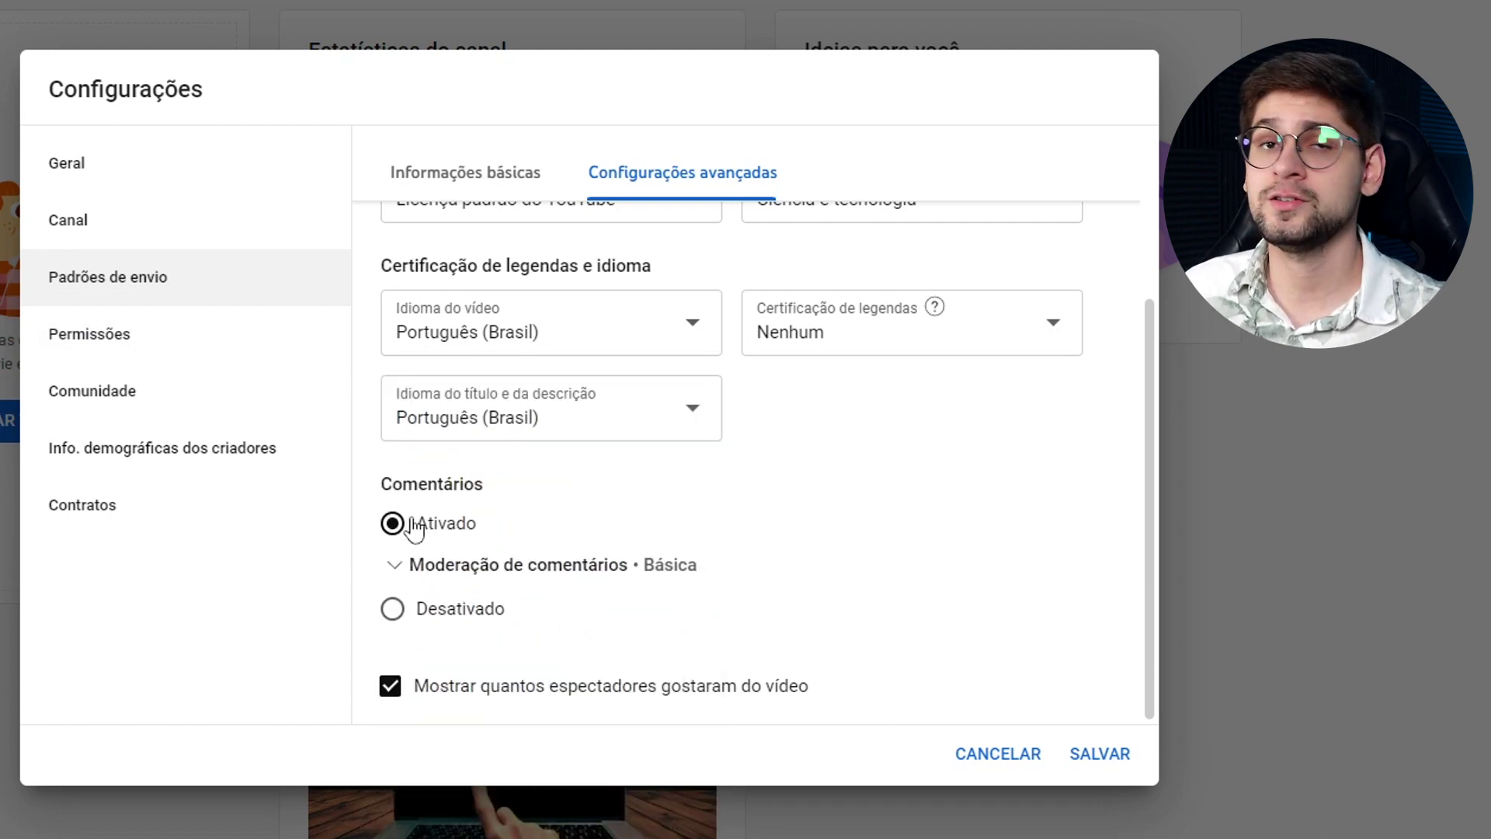
left_click(419, 564)
scroll(555, 566, "down", 3)
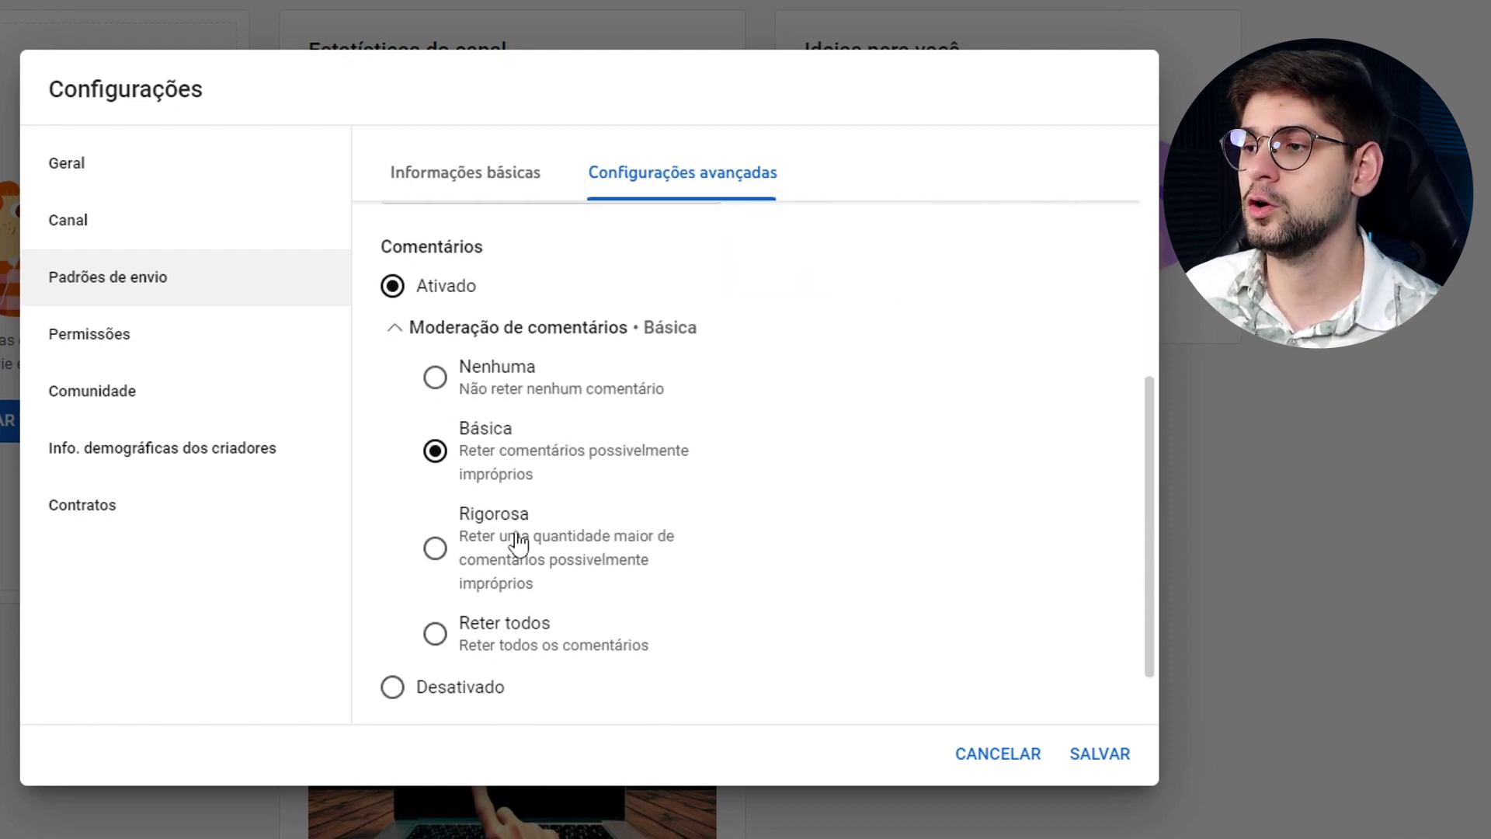
scroll(533, 621, "down", 1)
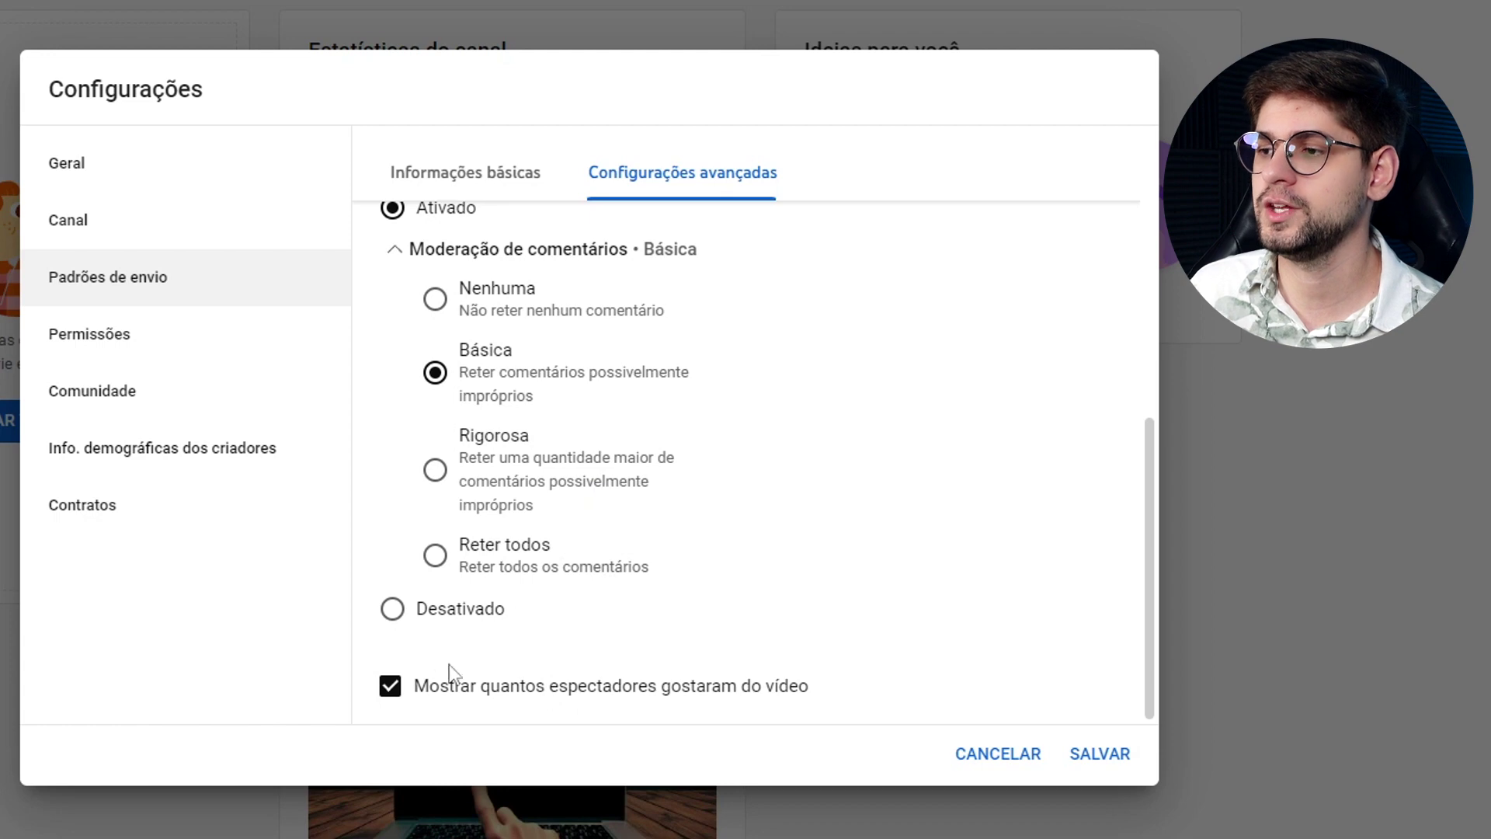
left_click(385, 678)
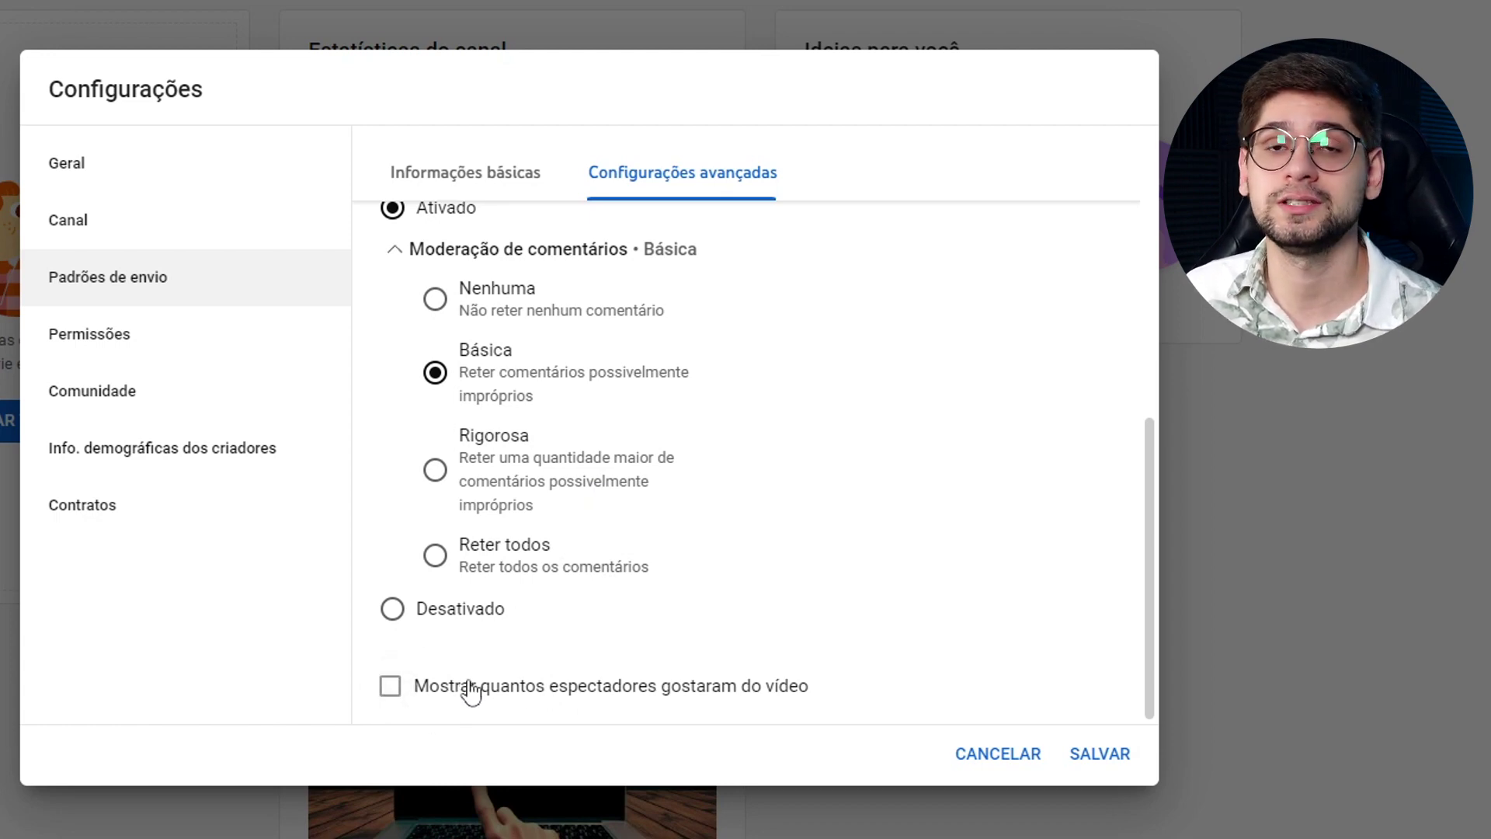
left_click(546, 685)
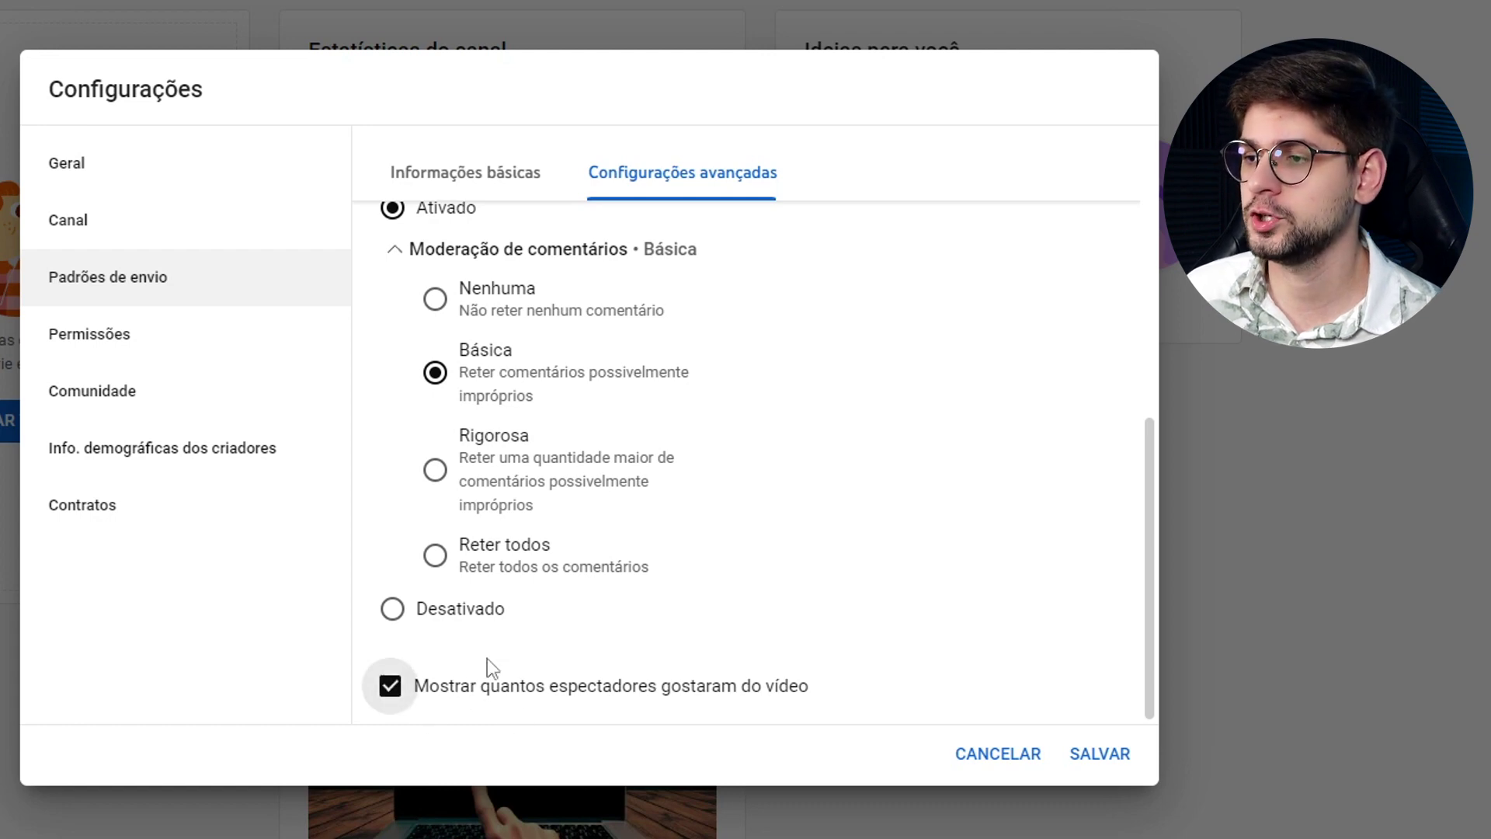
scroll(523, 649, "up", 7)
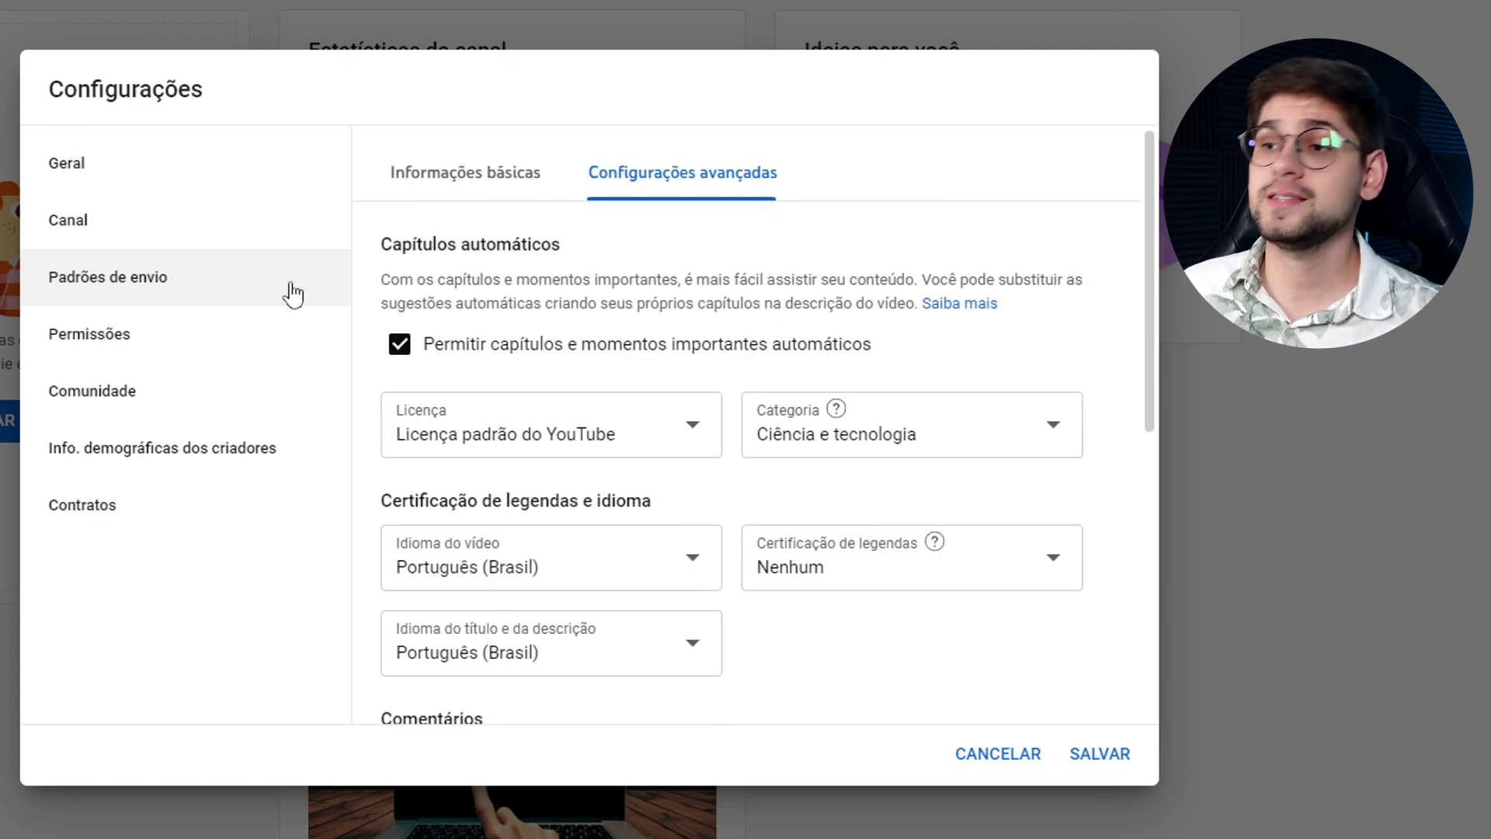
Review the Permissões invite access roles without inviting anyone, then go to Comunidade.
left_click(160, 348)
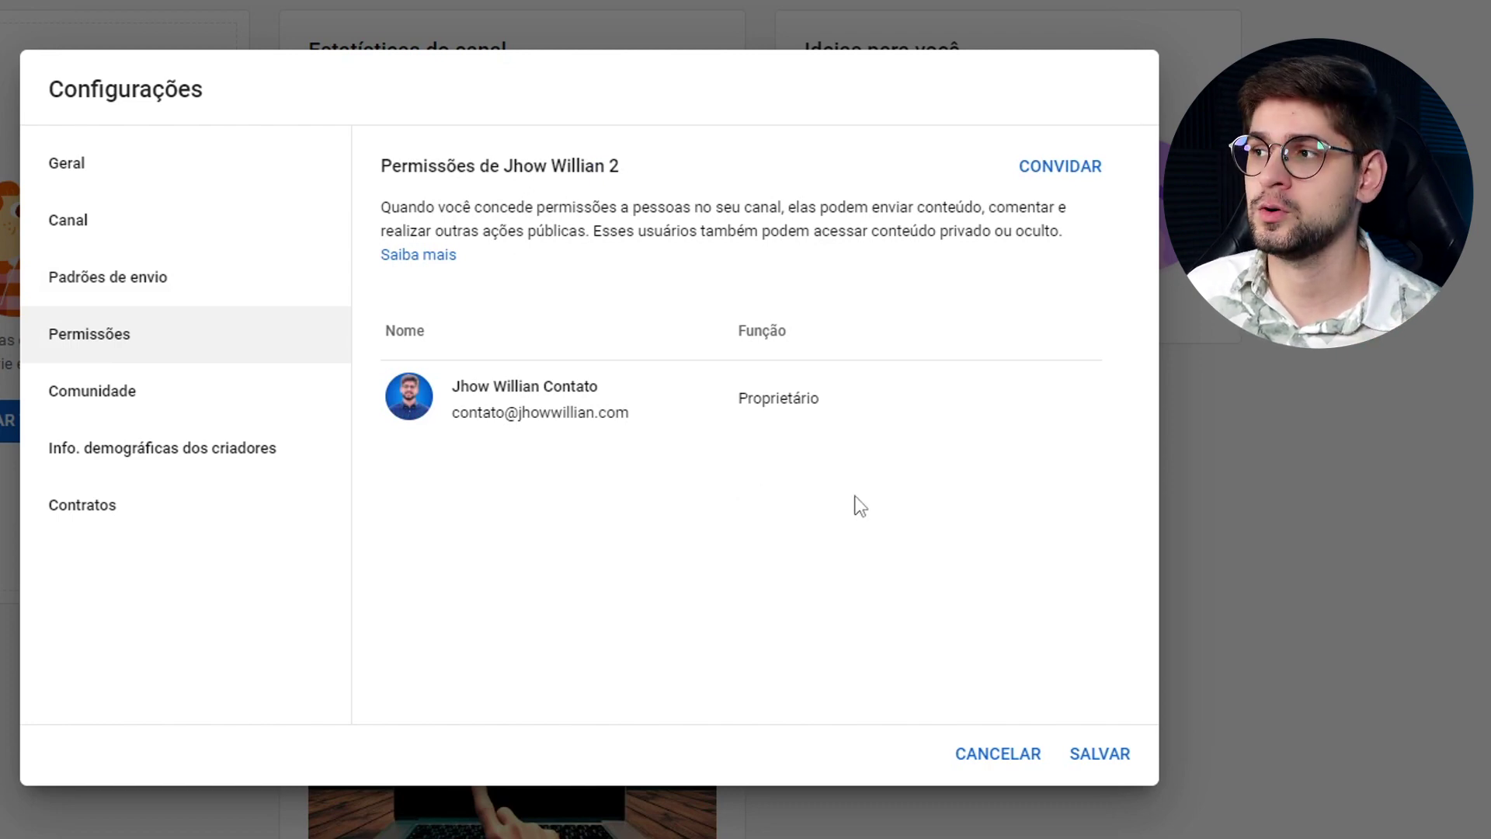
left_click(1061, 160)
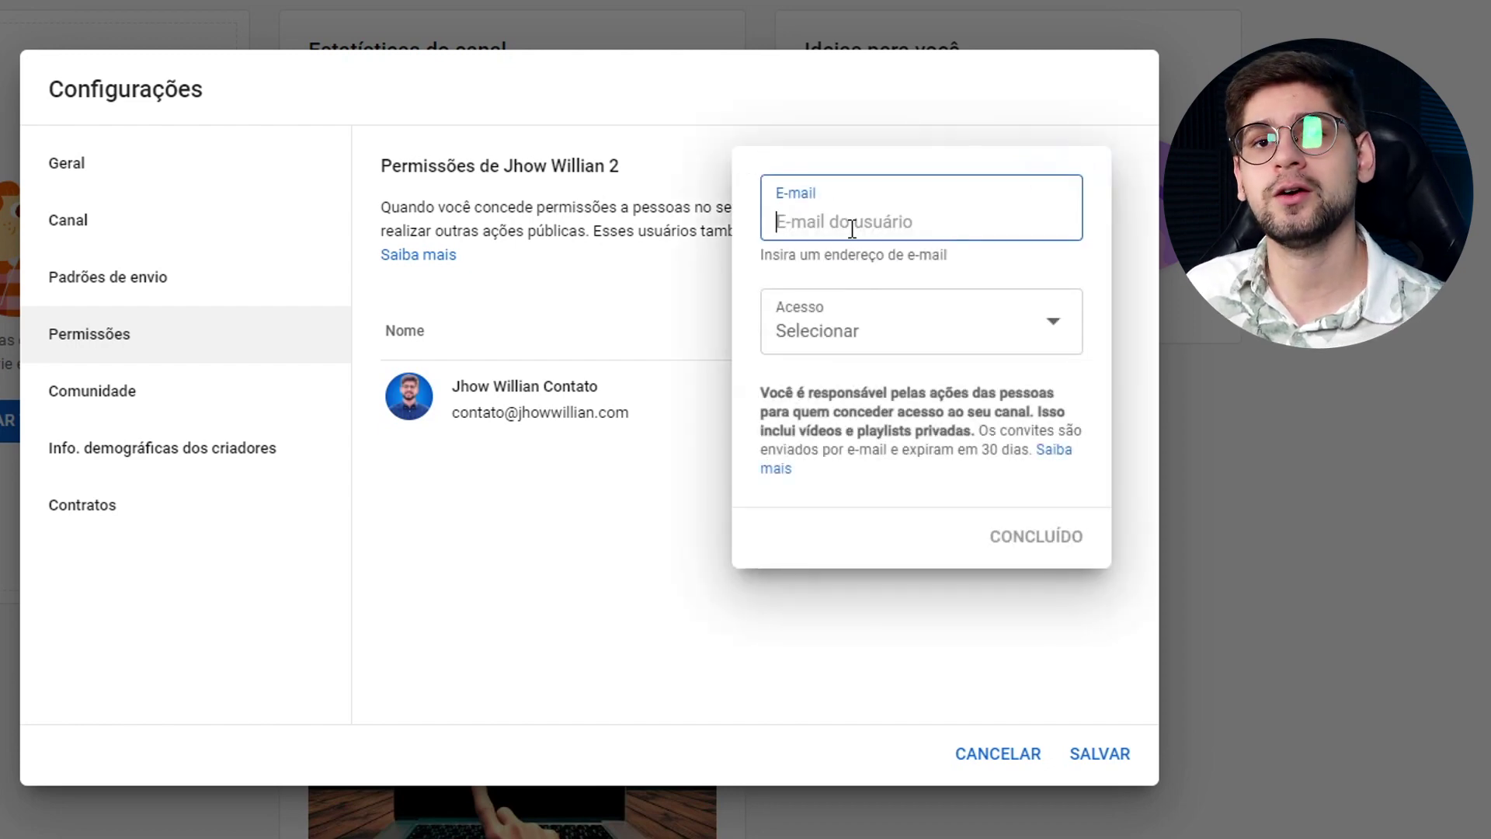
left_click(875, 349)
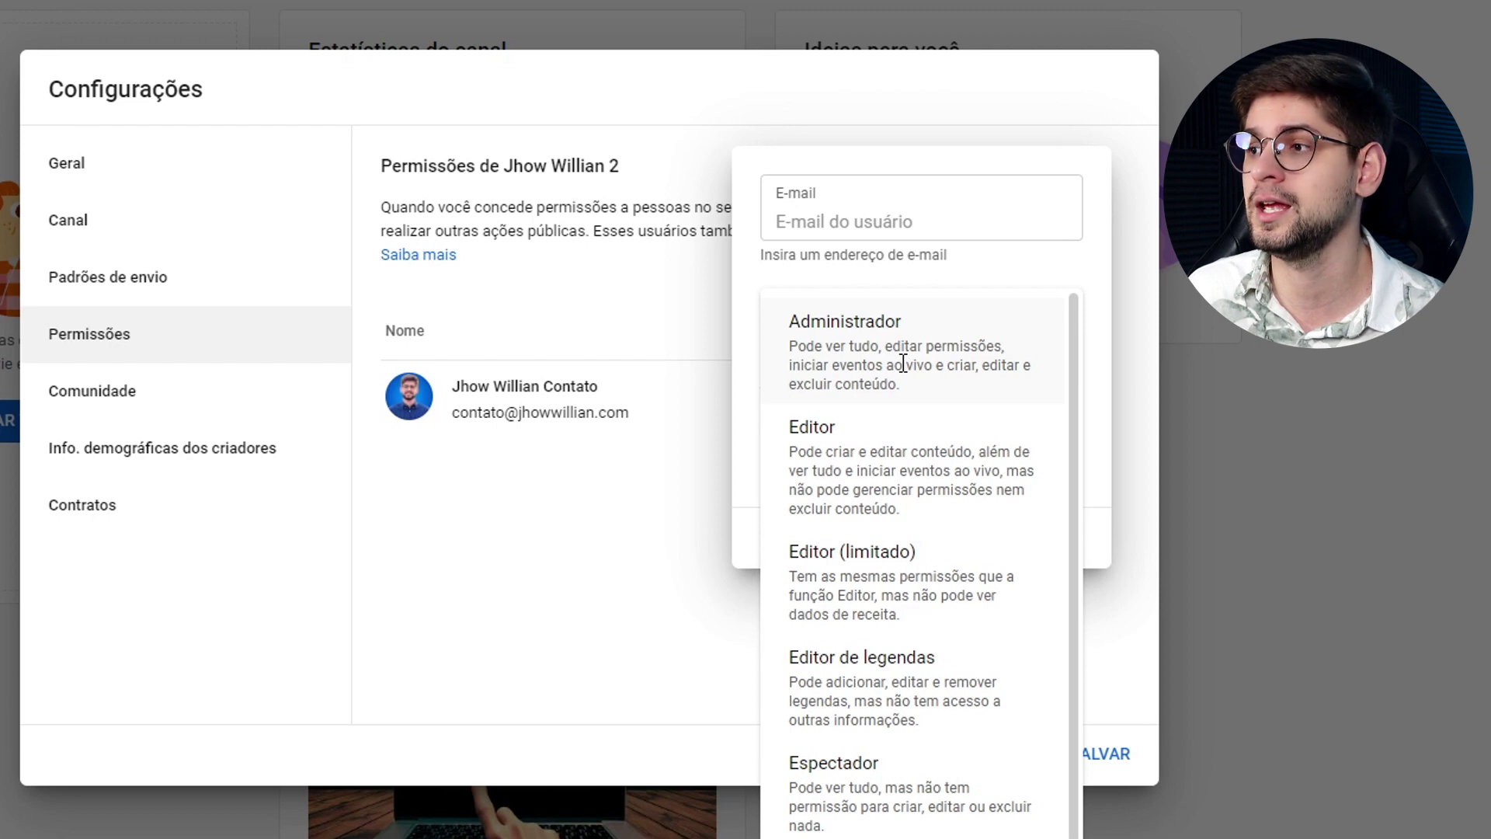
scroll(839, 543, "down", 1)
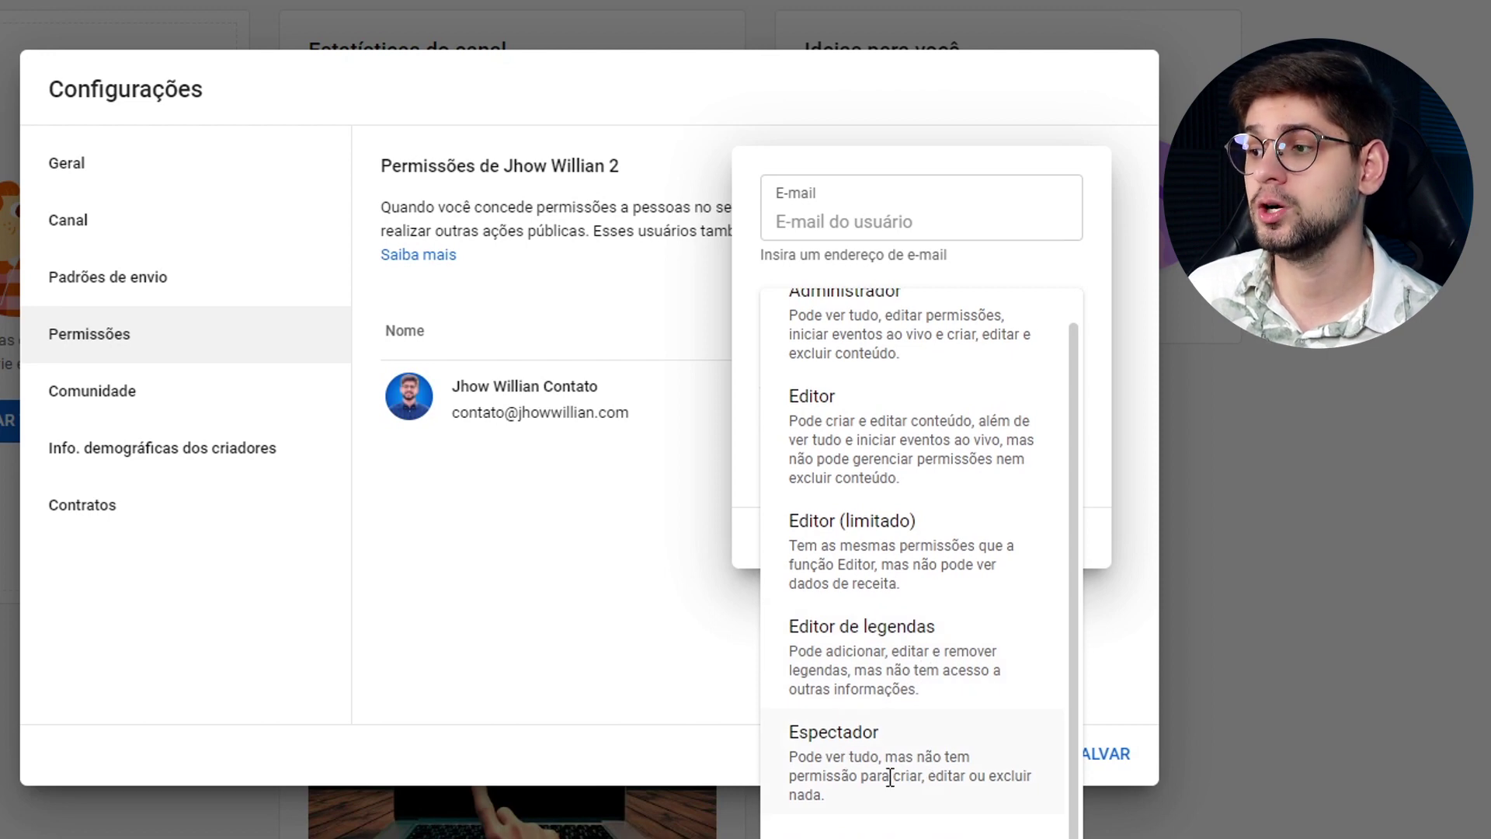
scroll(891, 429, "up", 1)
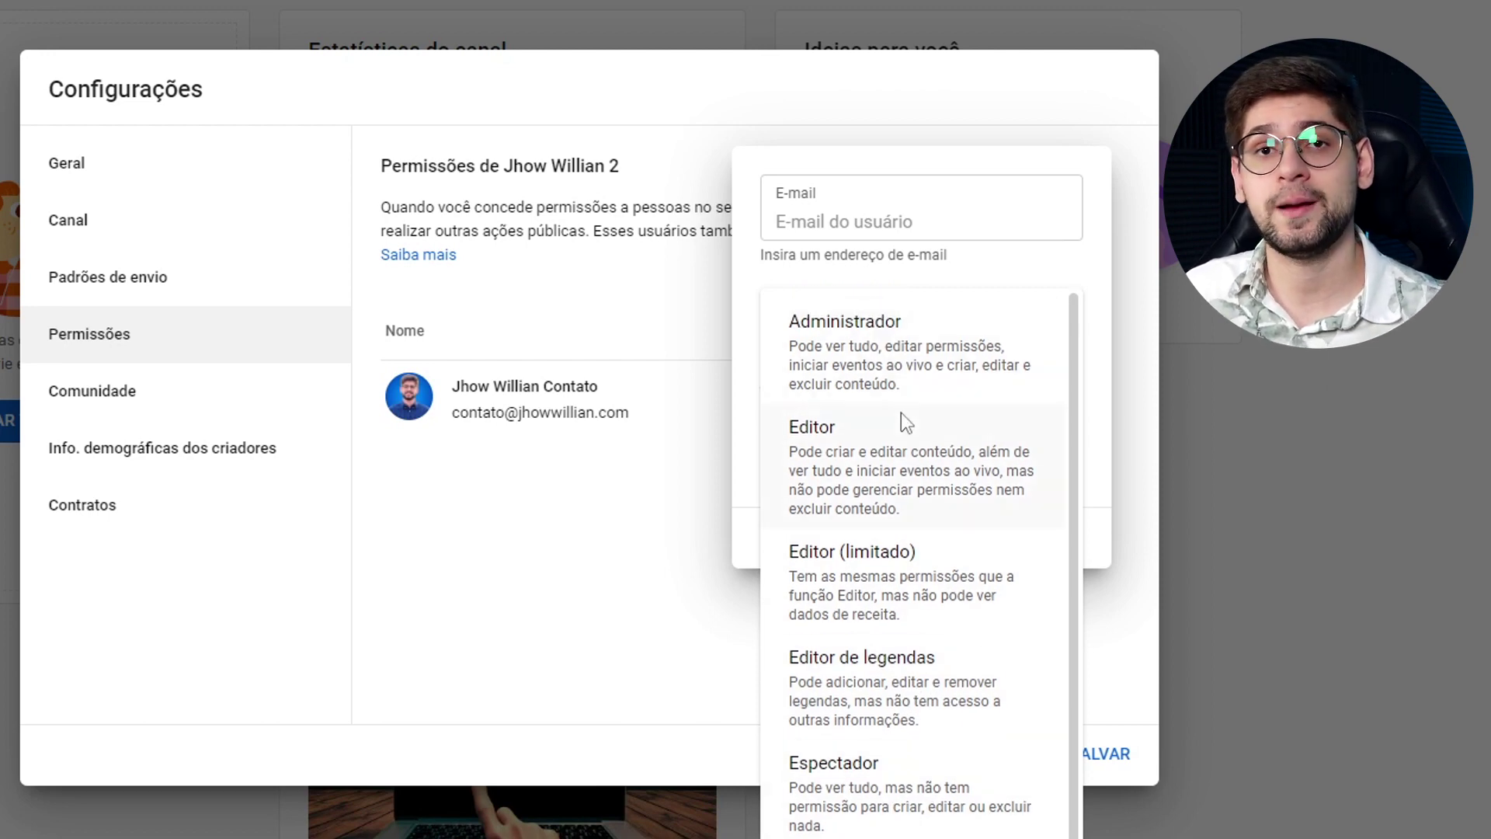
scroll(905, 543, "down", 1)
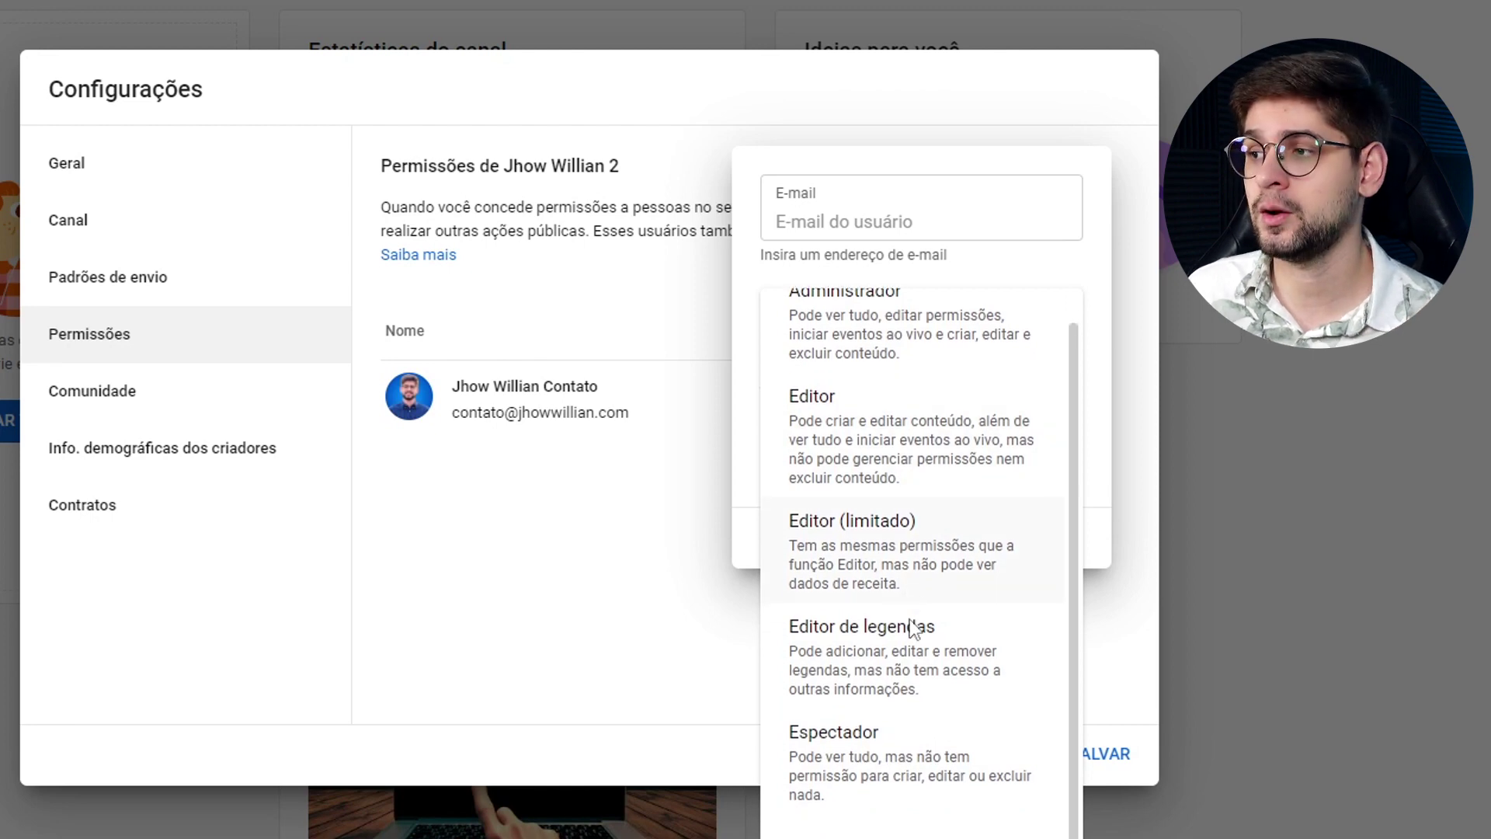
left_click(665, 449)
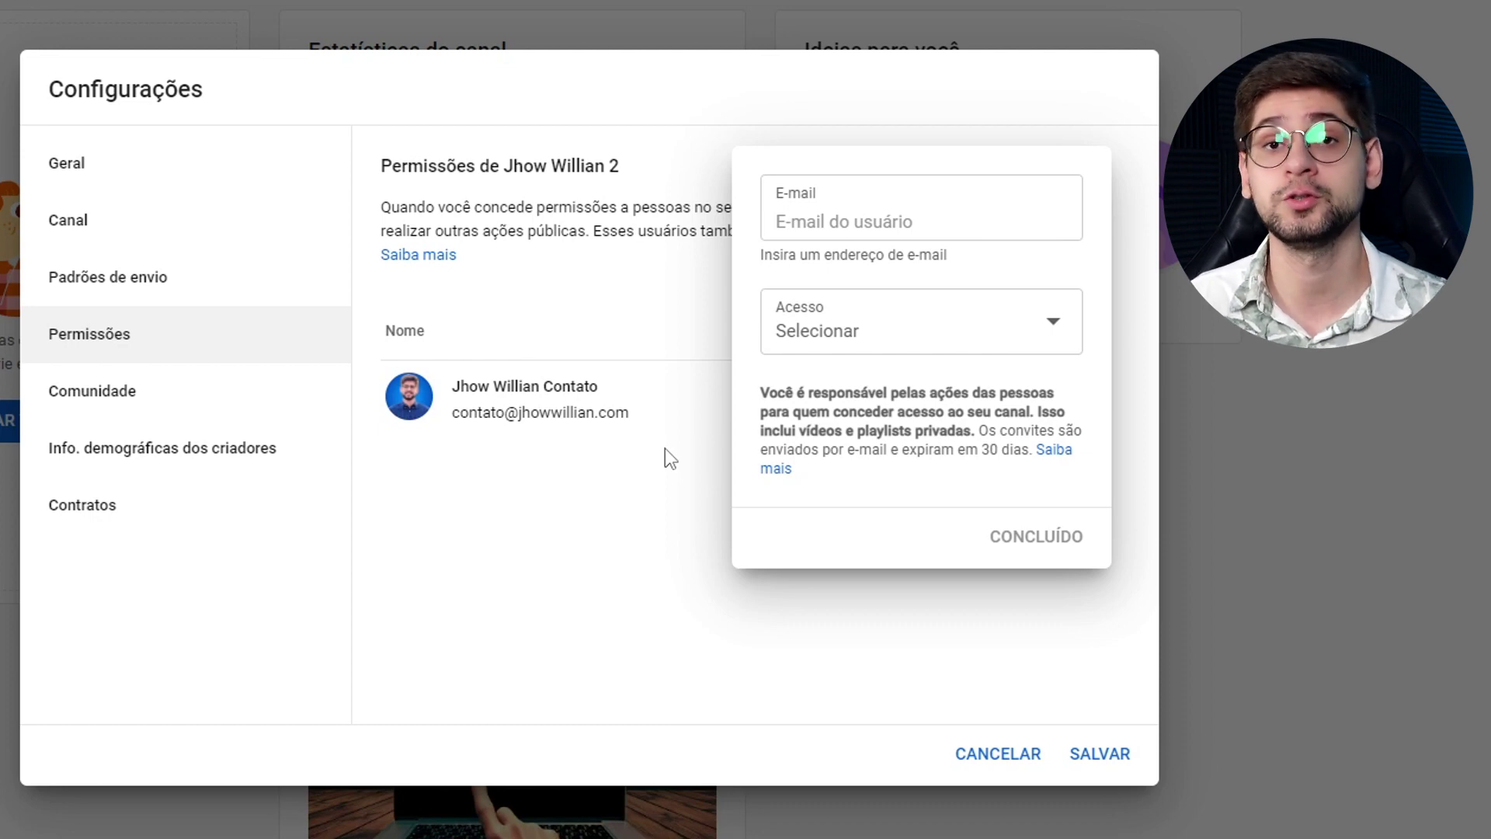
left_click(665, 449)
left_click(170, 399)
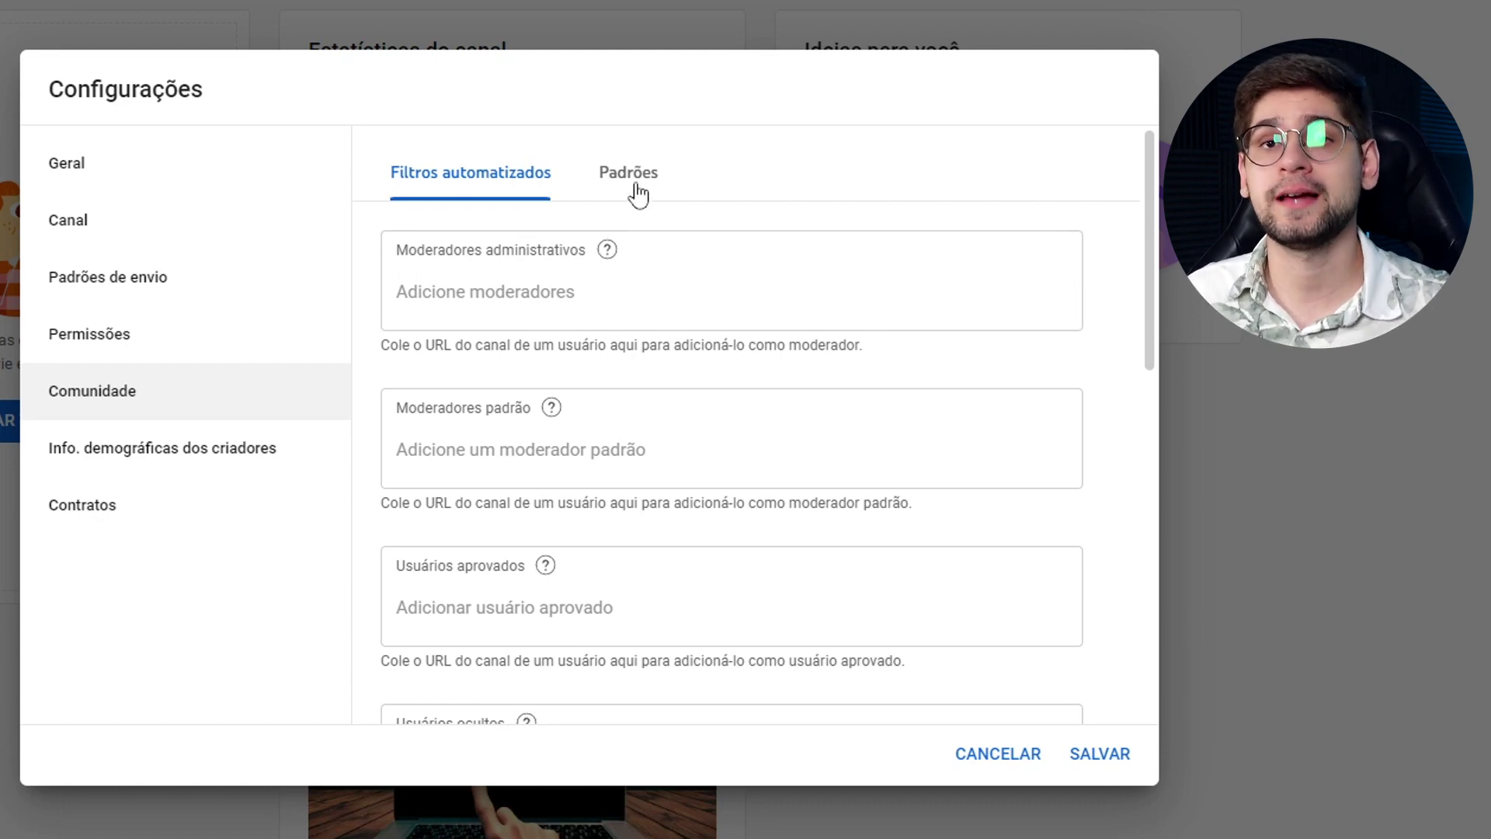
Look over the moderator, approved-user and hidden-user fields, leaving them empty.
left_click(540, 278)
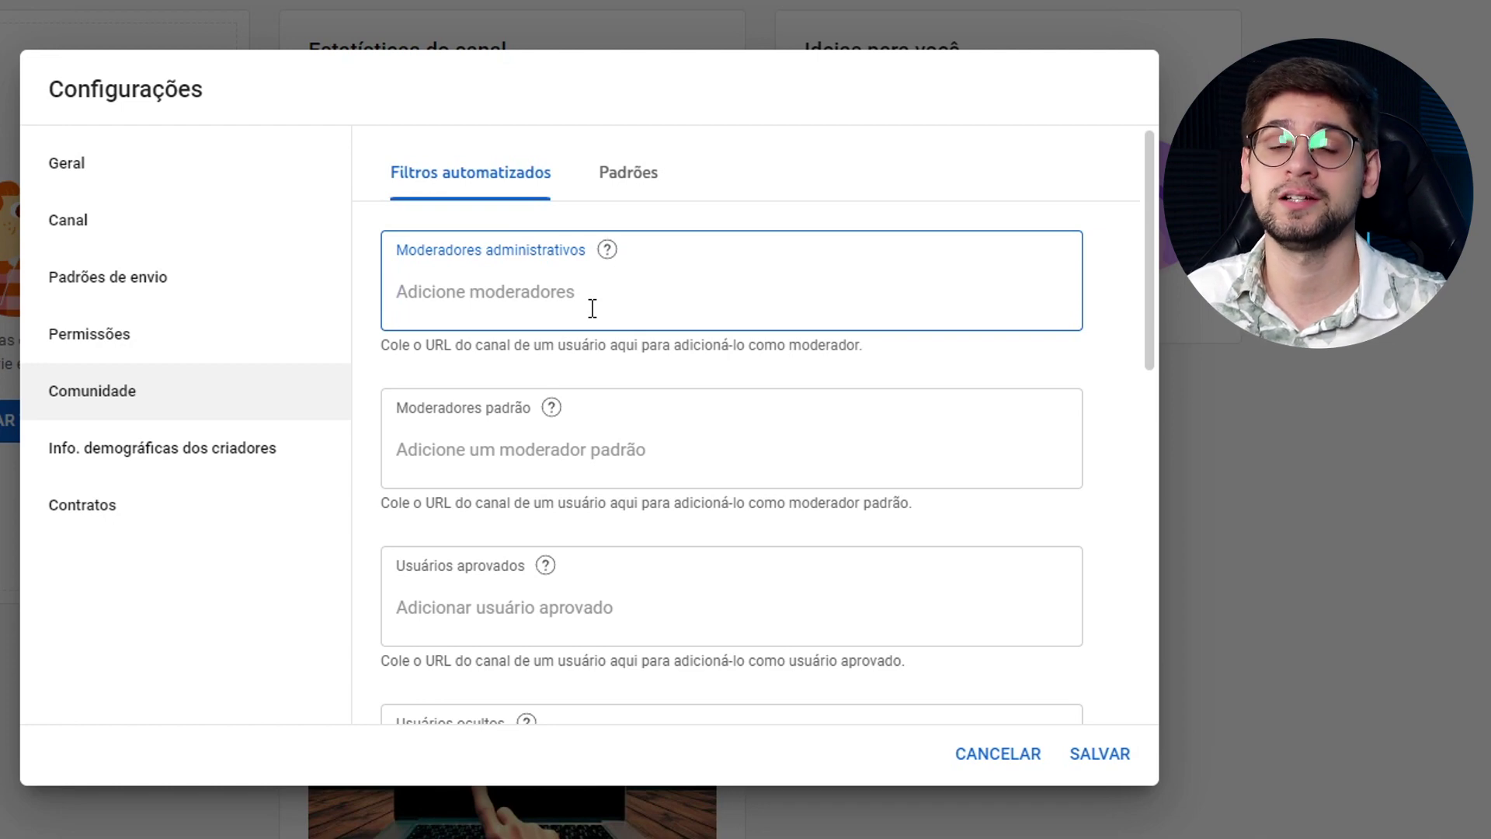
left_click(523, 460)
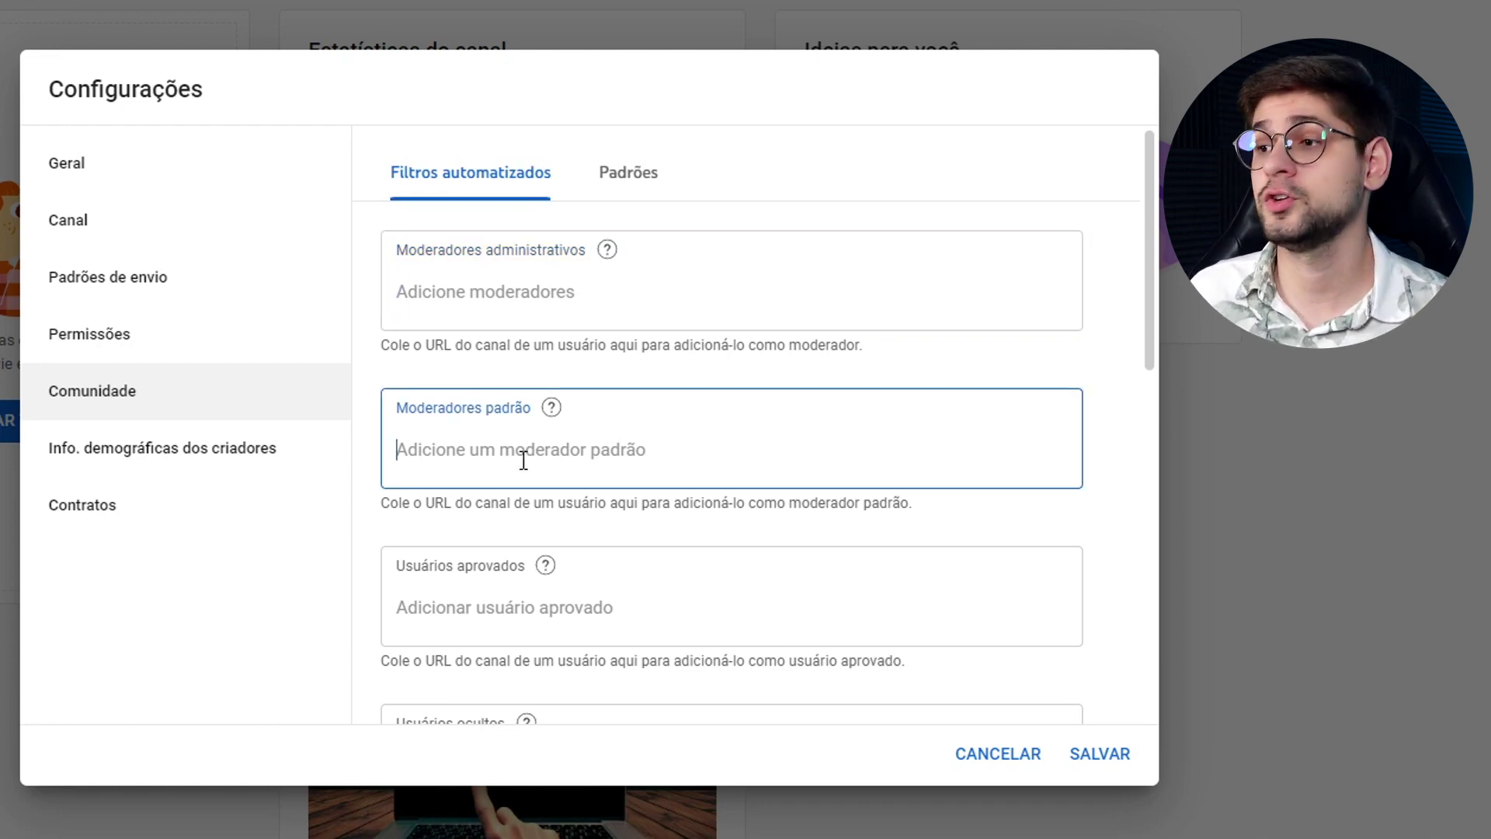
mouse_move(549, 415)
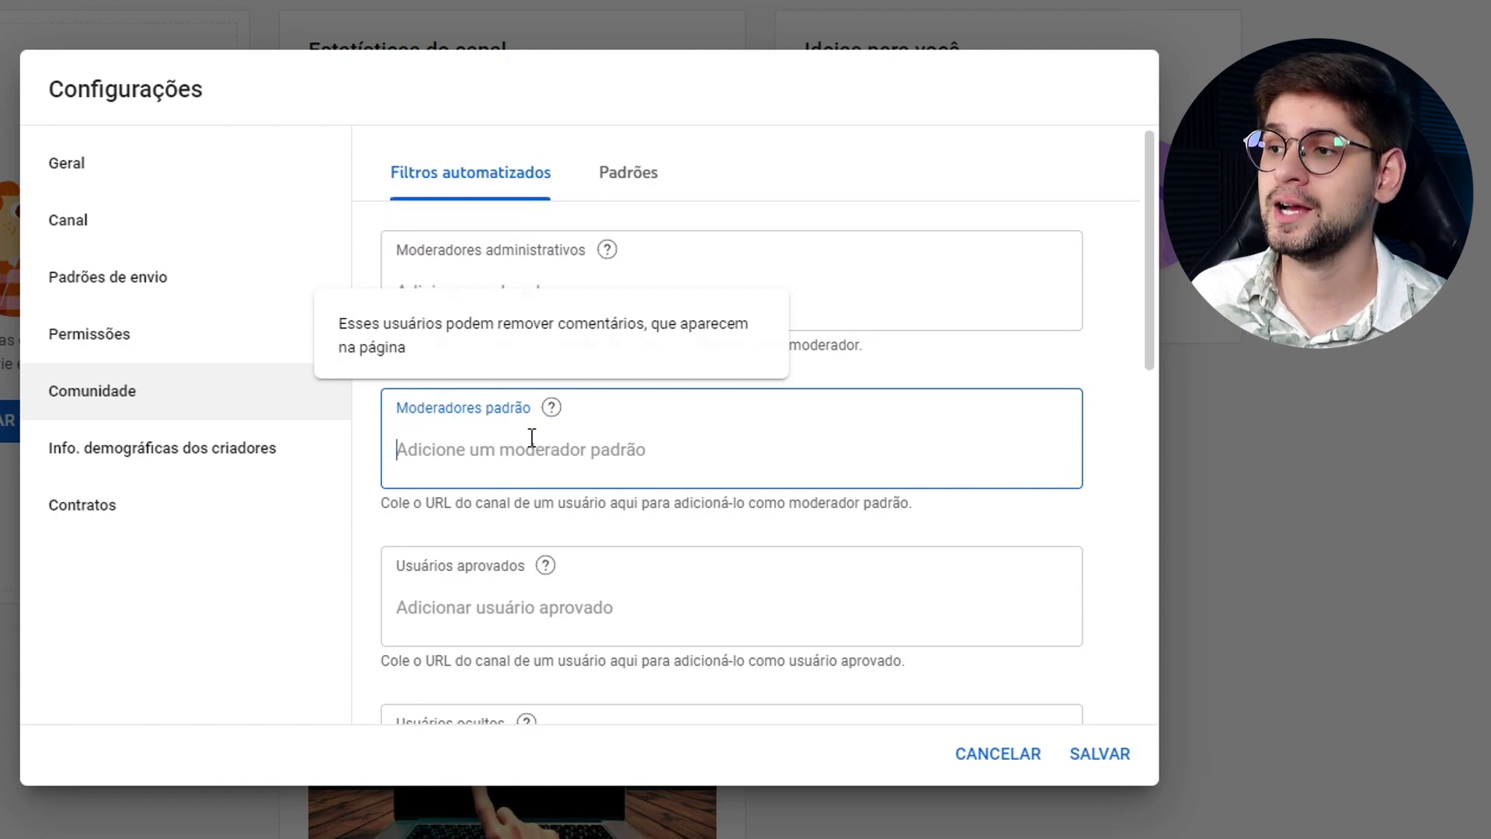
scroll(539, 435, "down", 3)
left_click(536, 376)
mouse_move(552, 326)
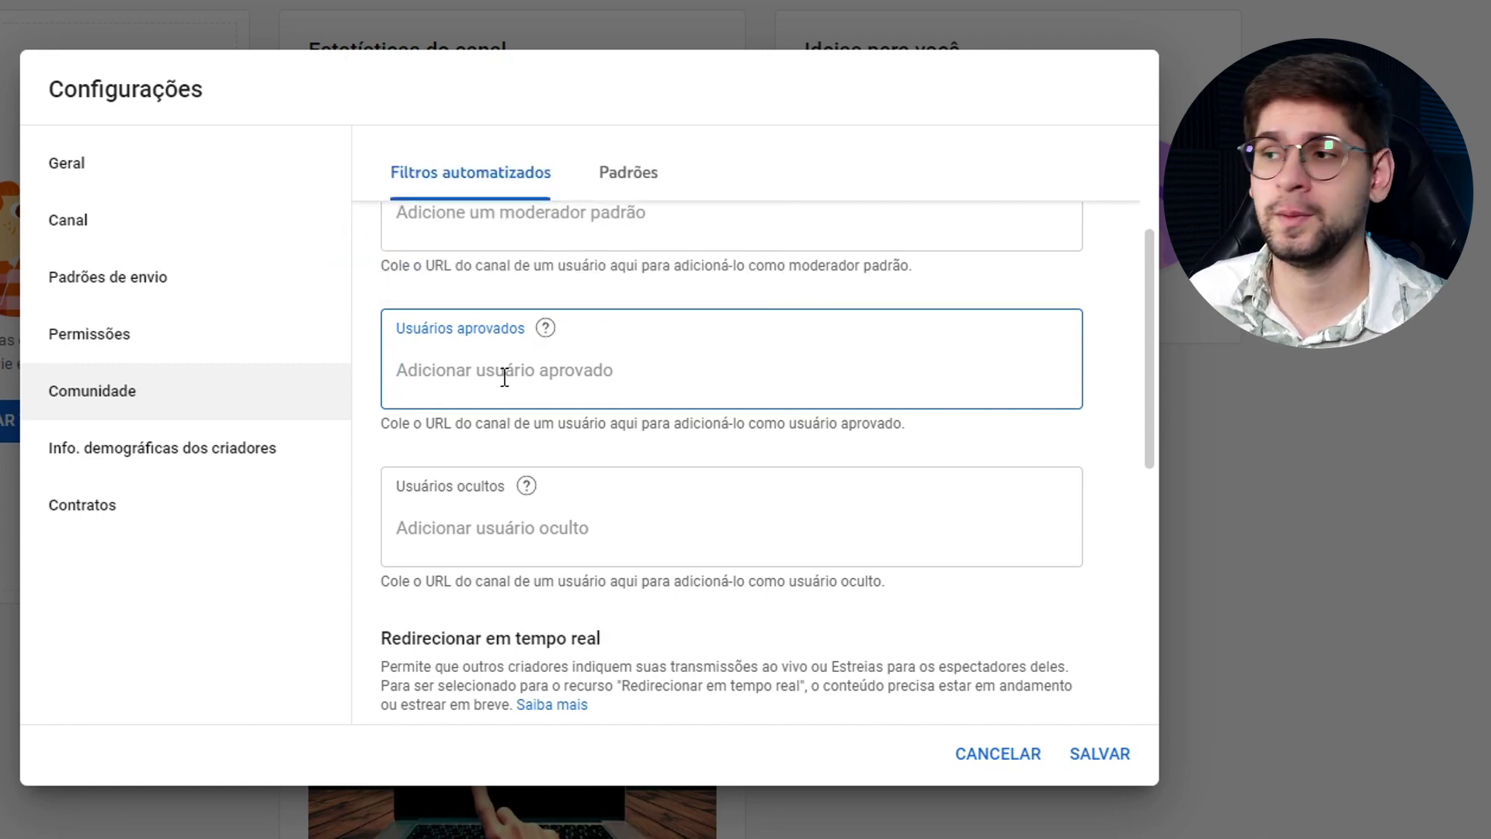
scroll(505, 378, "down", 2)
left_click(478, 409)
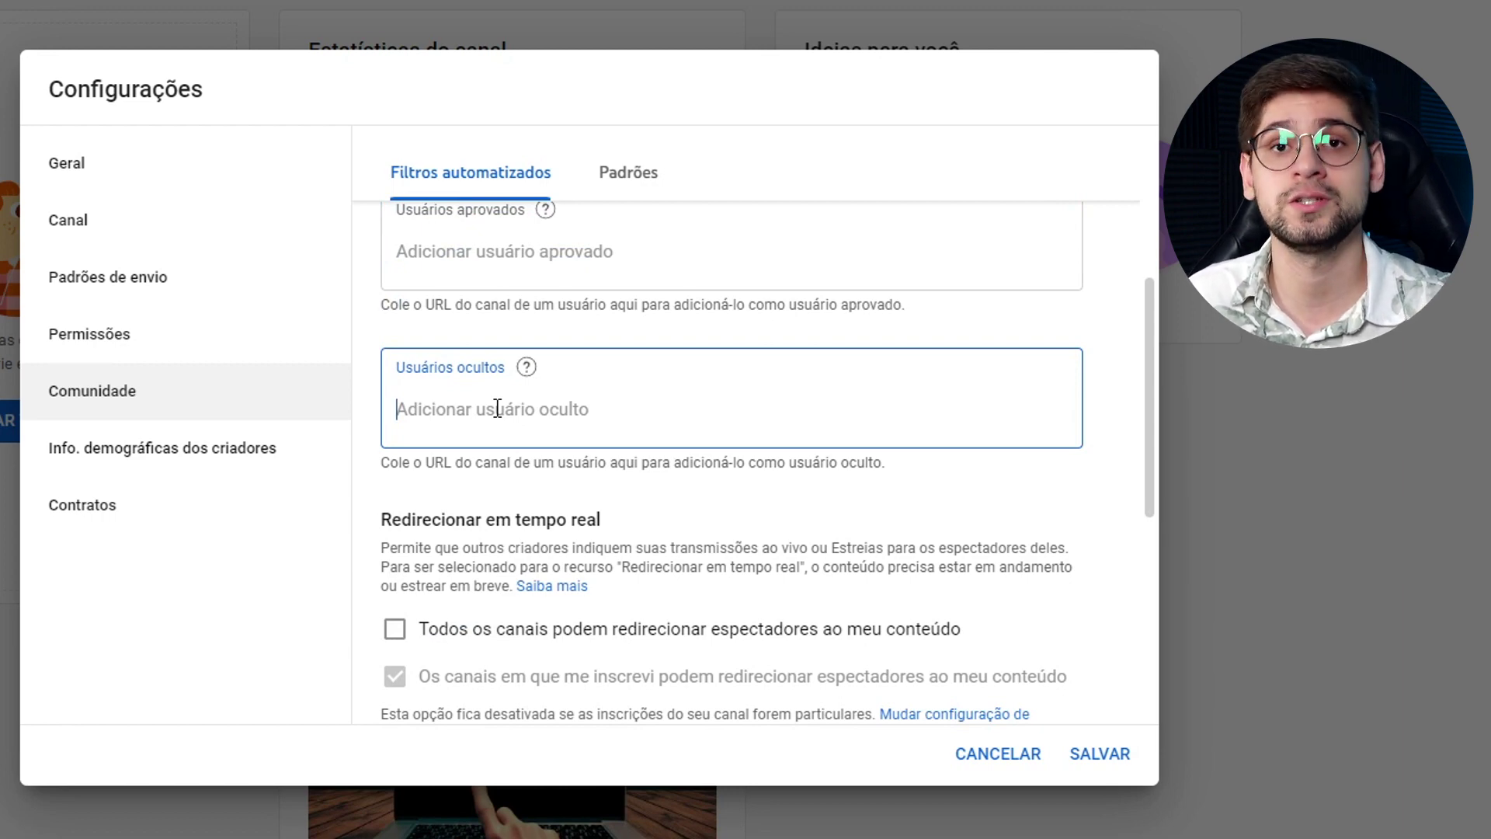
scroll(497, 408, "down", 2)
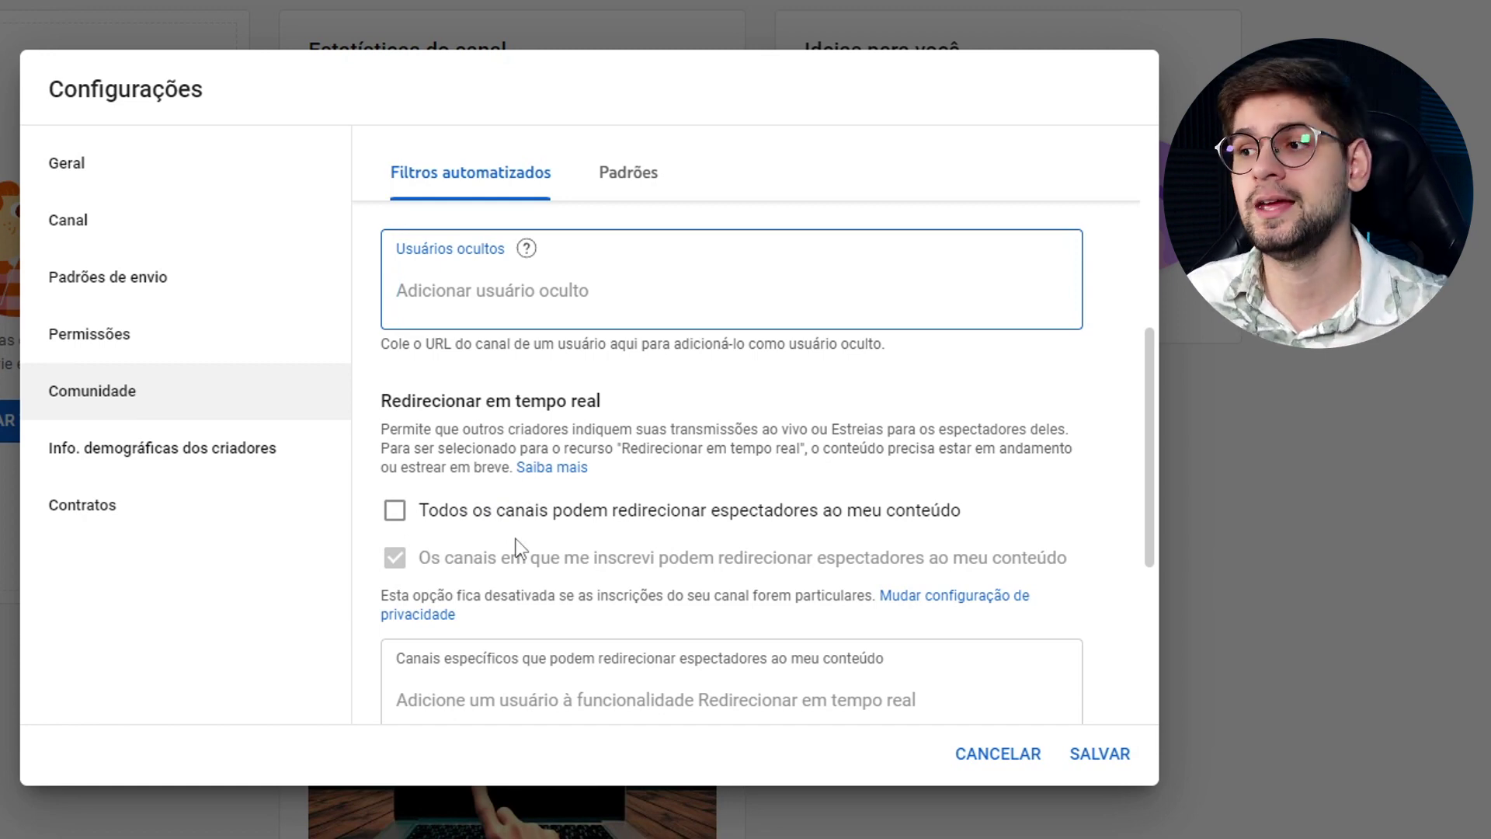
Toggle redirecting from all channels on and back off, leaving specific channels empty.
left_click(468, 513)
scroll(557, 485, "down", 4)
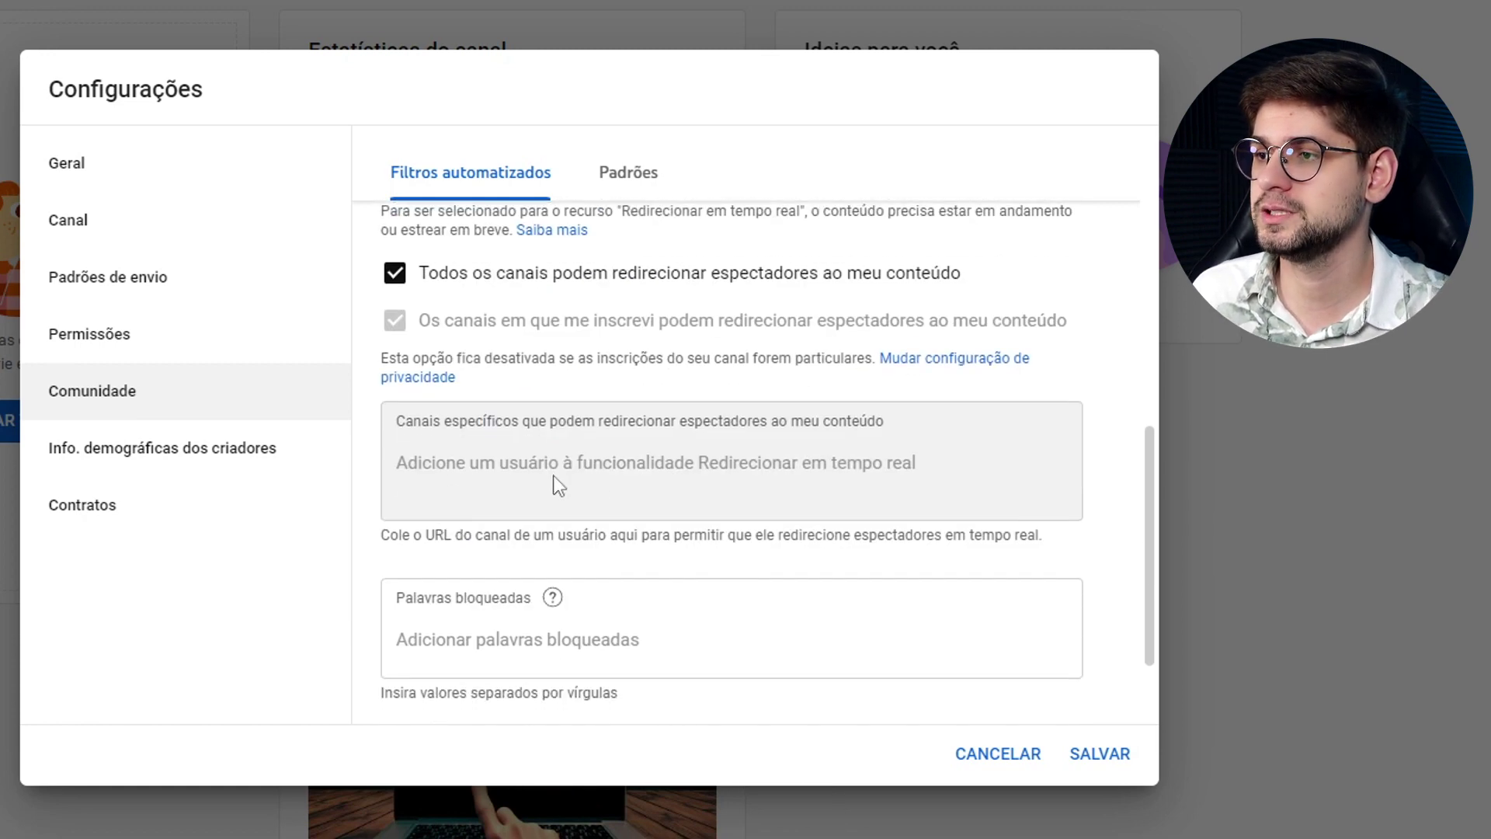
scroll(557, 485, "up", 3)
left_click(396, 390)
scroll(477, 447, "down", 3)
left_click(456, 460)
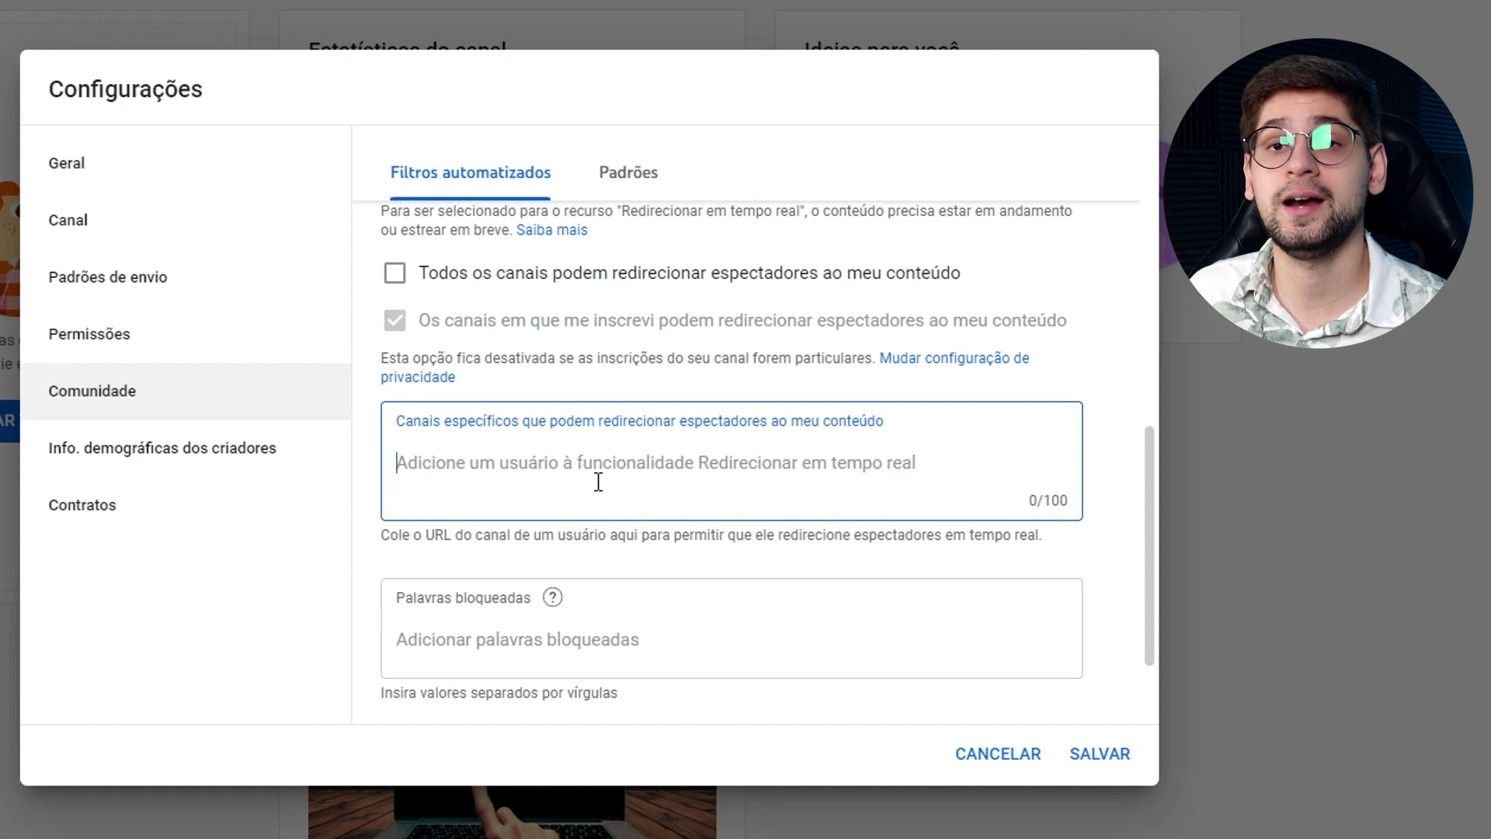
Turn on Bloquear links with no blocked words, then view the Padrões defaults.
scroll(543, 458, "down", 2)
left_click(525, 464)
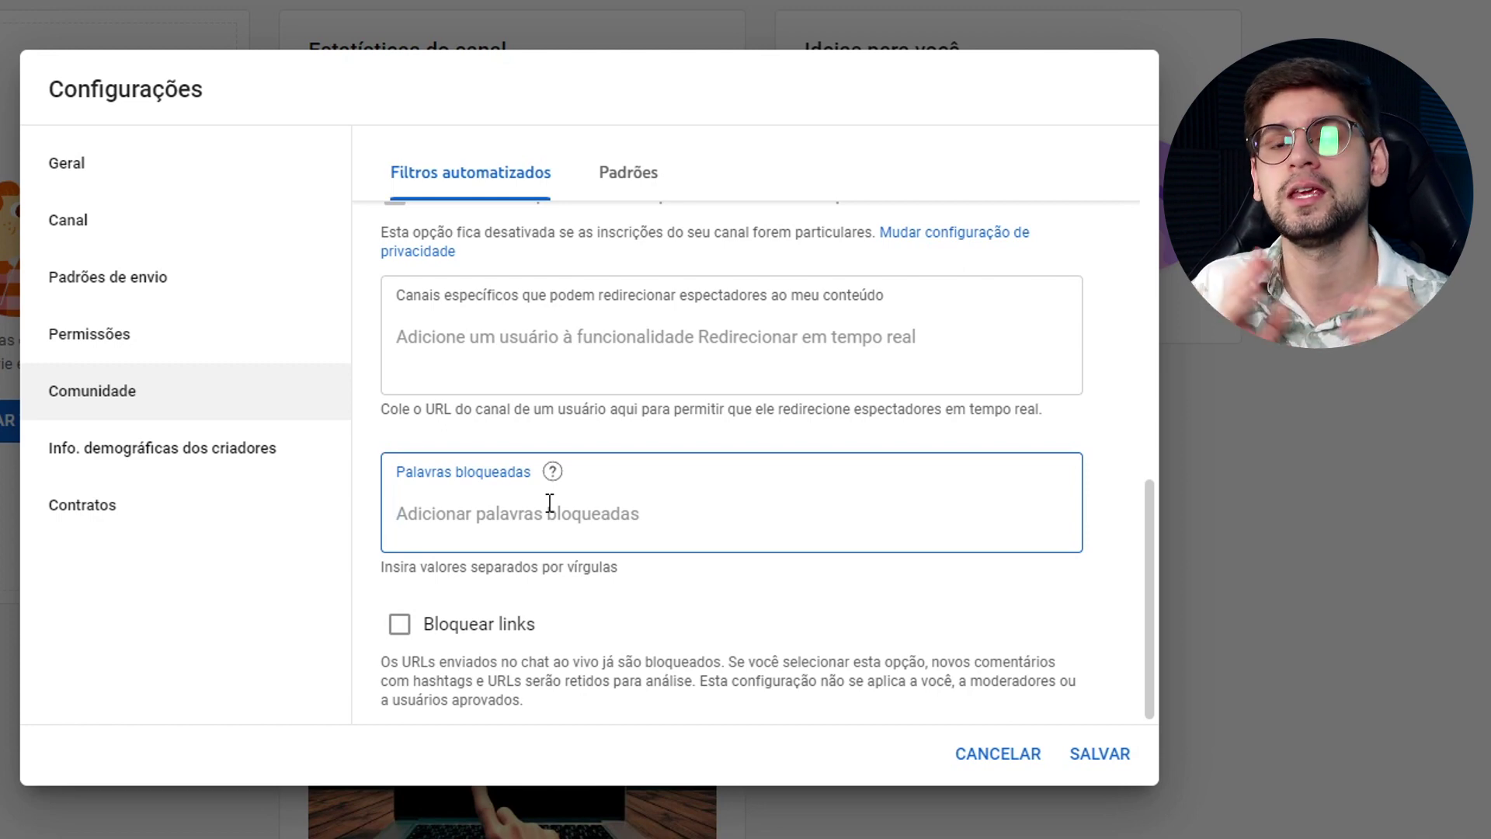
left_click(349, 638)
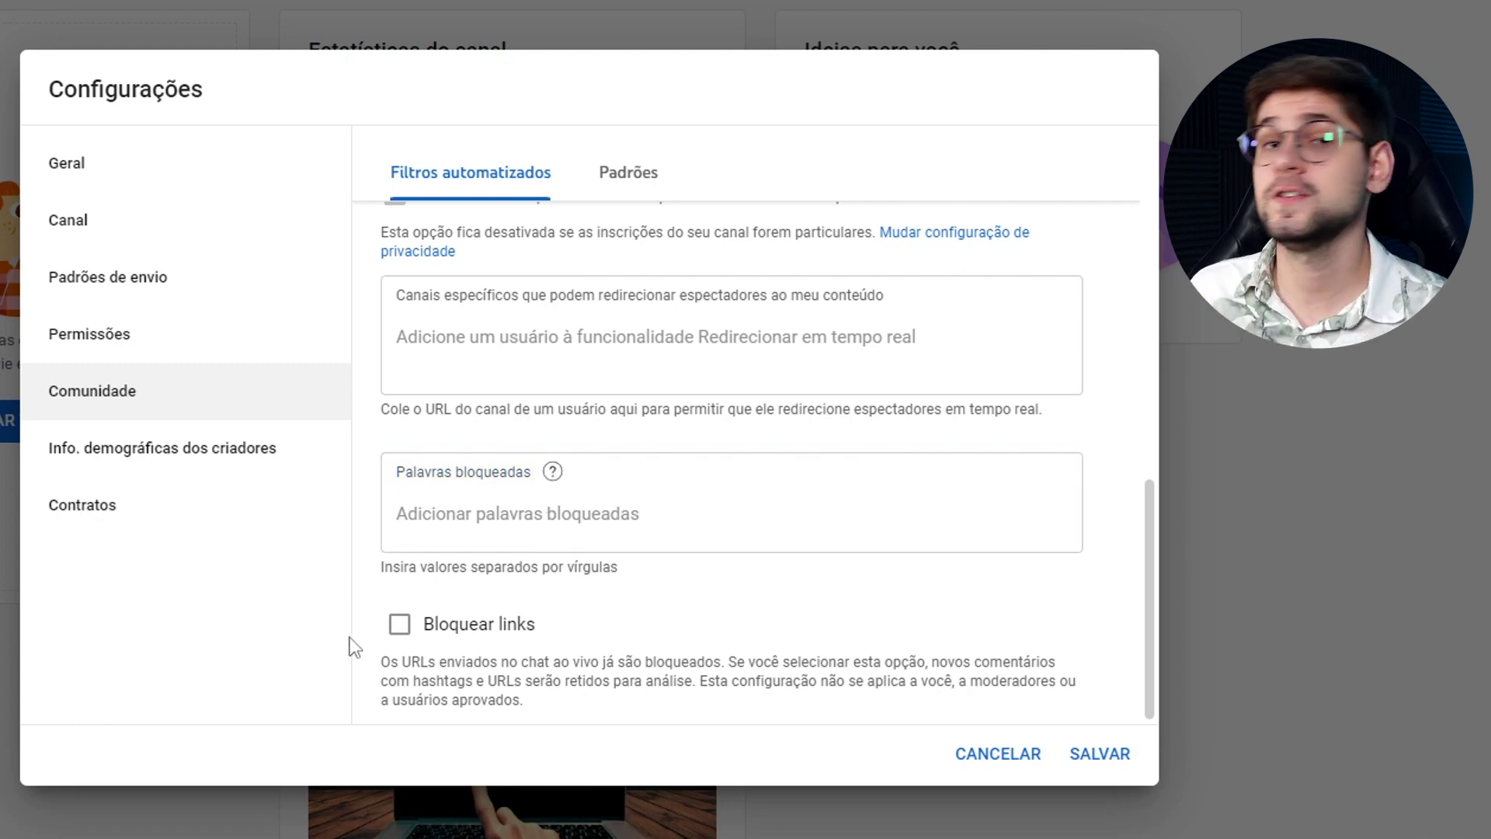
left_click(399, 624)
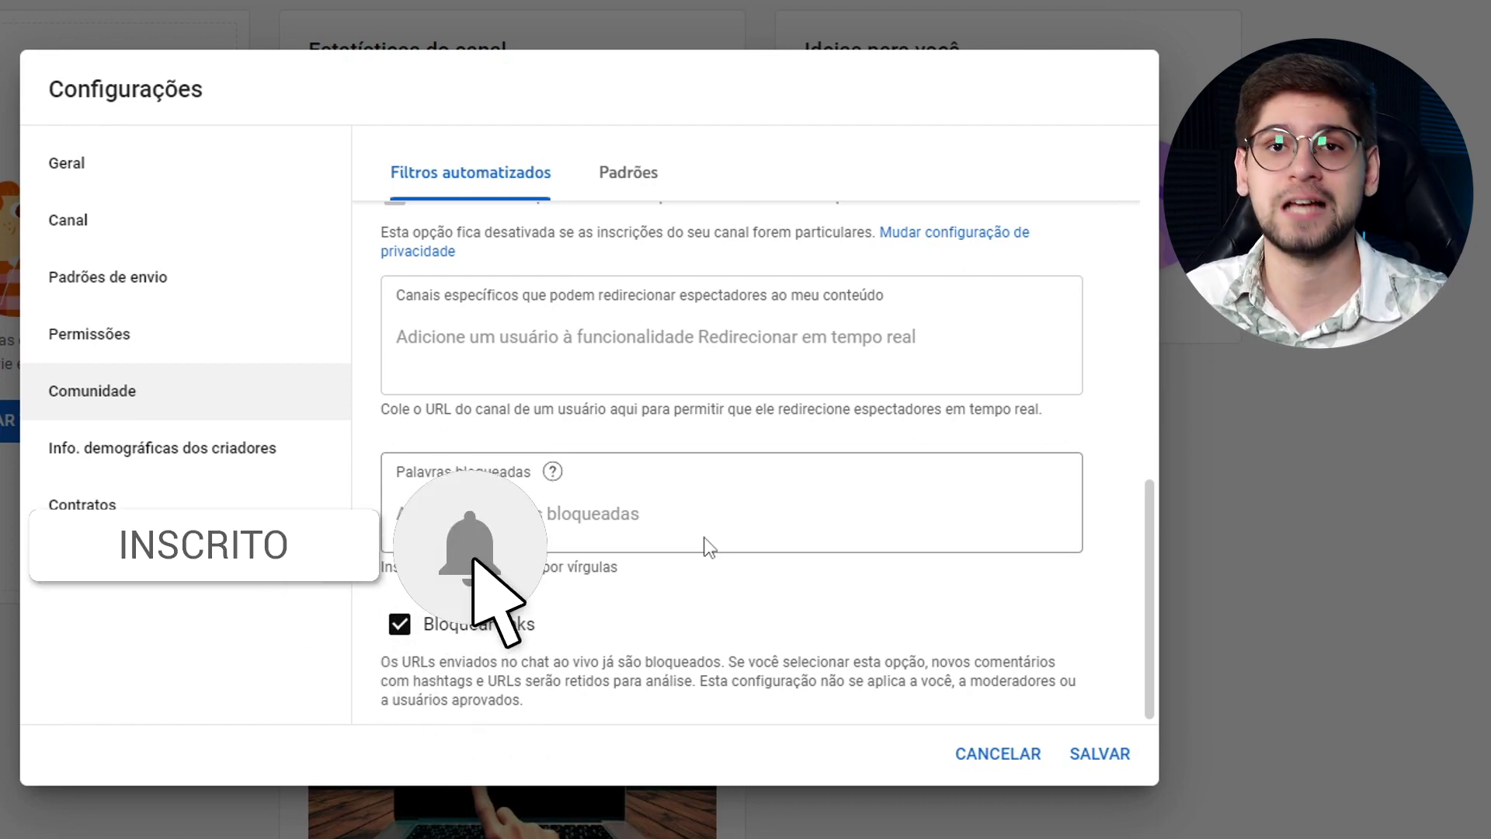
left_click(616, 186)
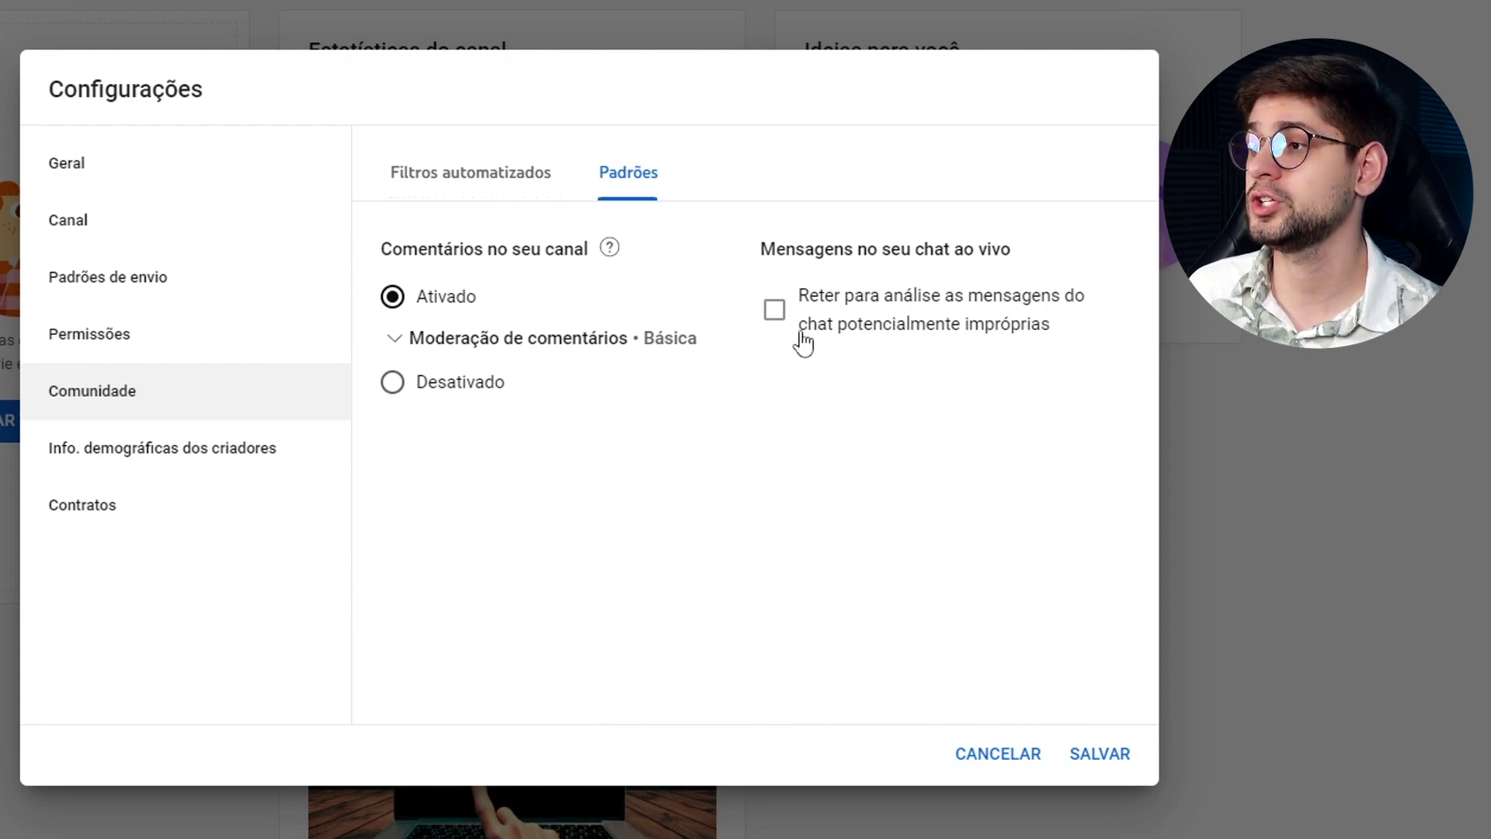
Hold potentially inappropriate chat messages for review, then view Info. demográficas dos criadores.
left_click(895, 310)
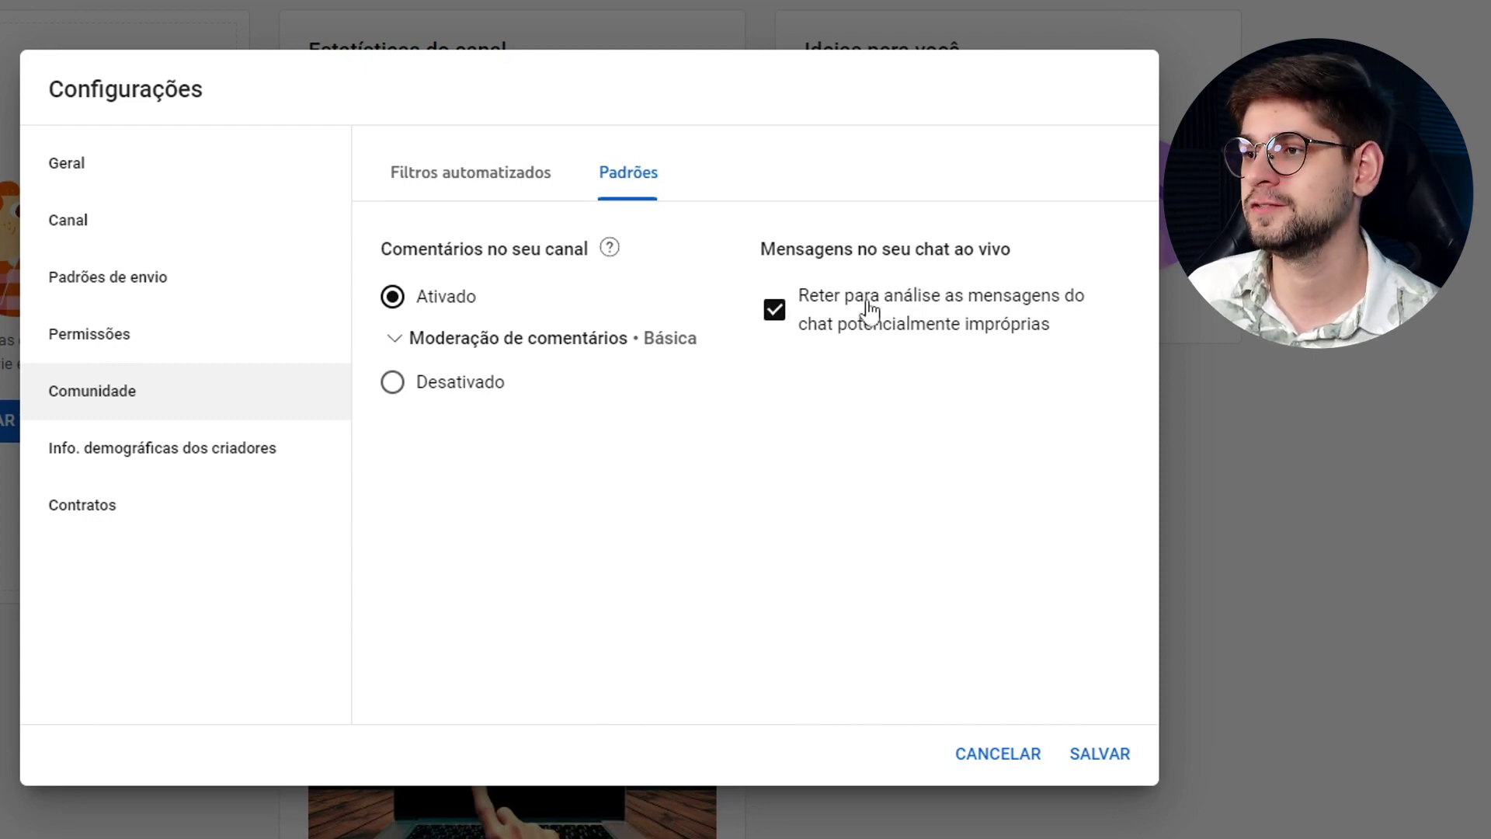
left_click(205, 466)
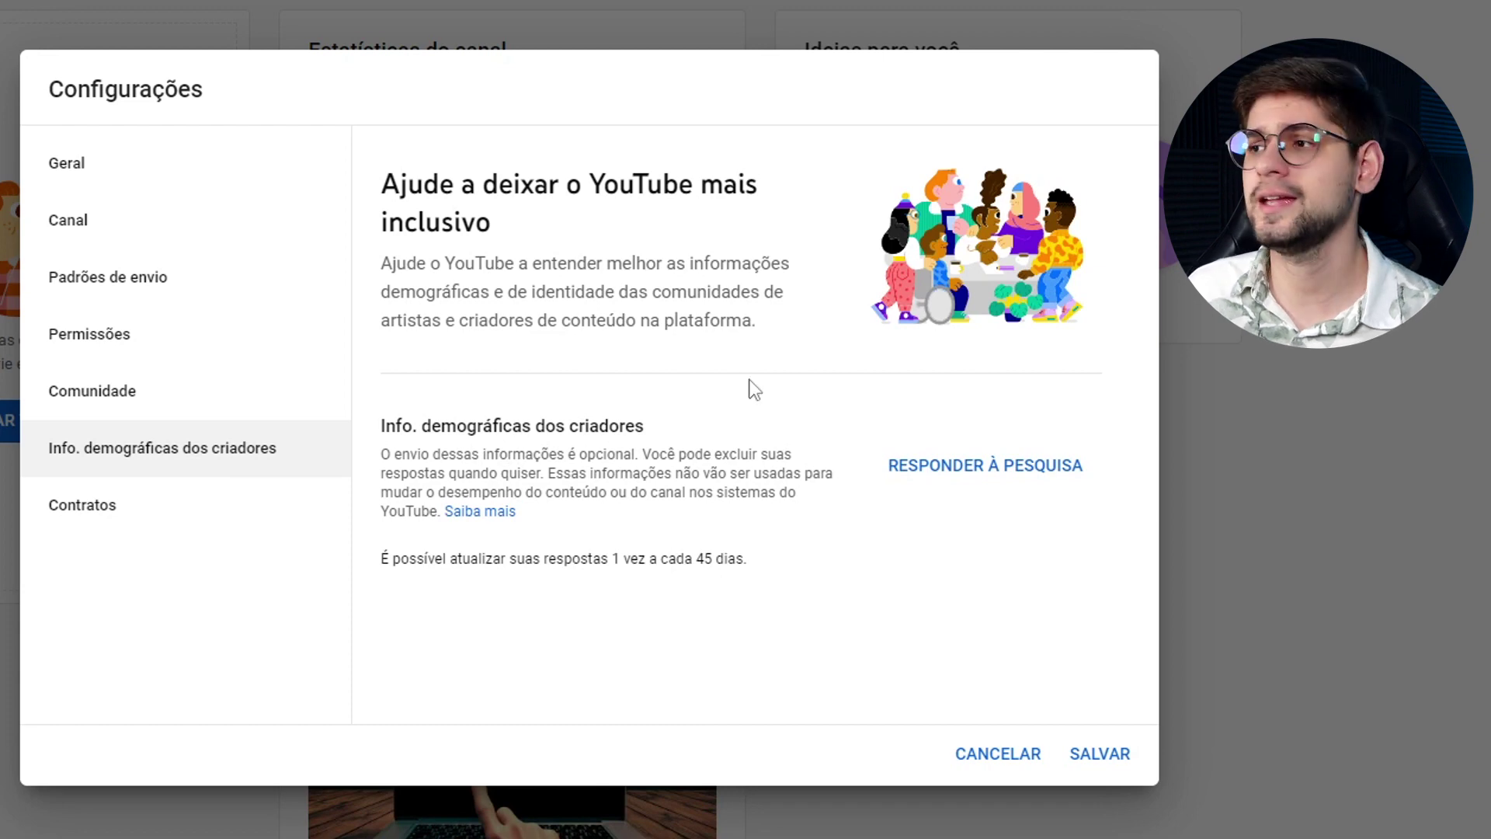
Glance at the contracts page, then save the settings with SALVAR.
left_click(313, 499)
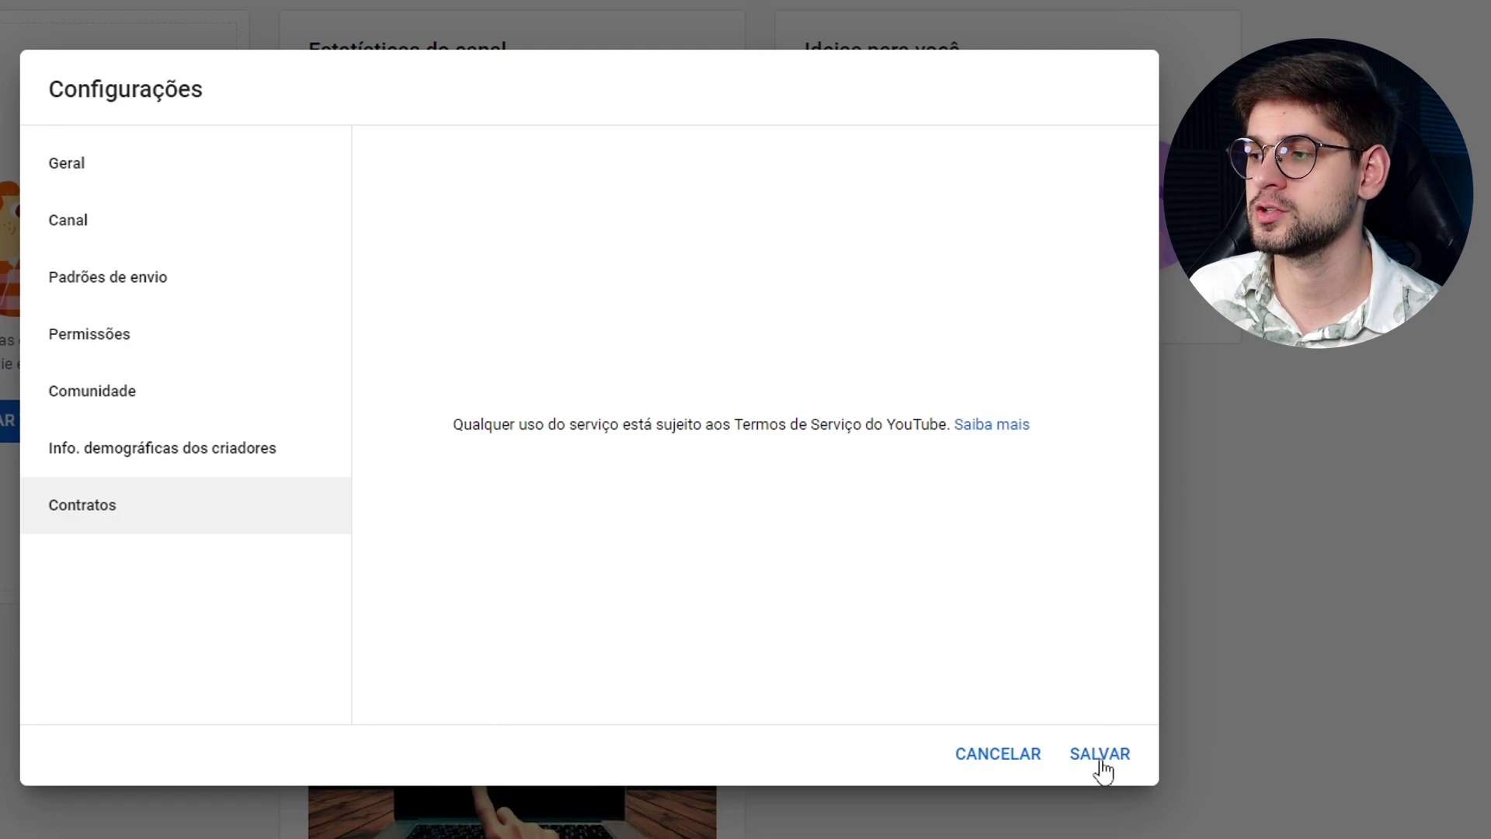
left_click(1100, 757)
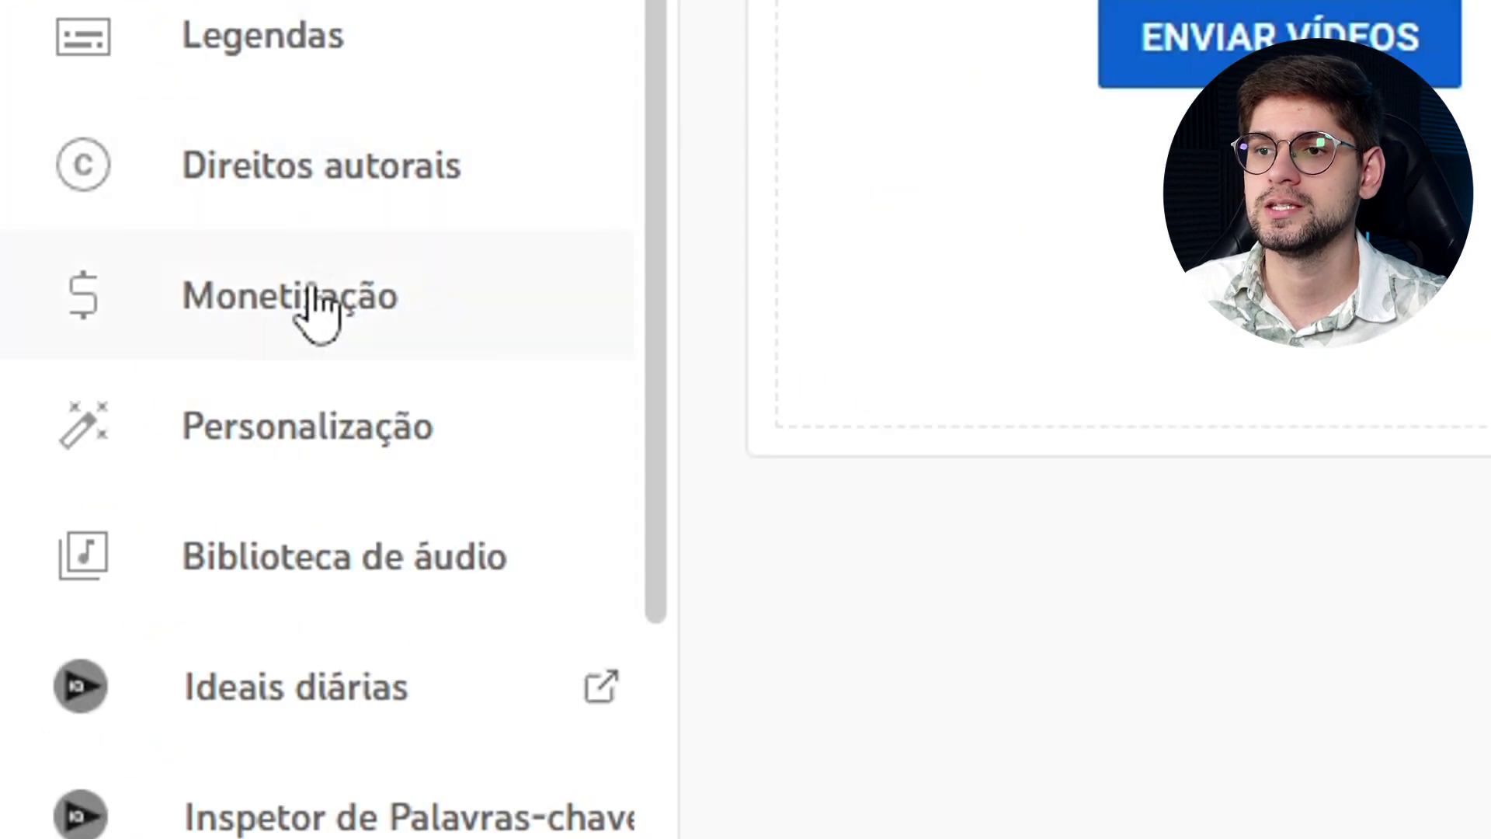
On the channel Layout page, try adding a trailer and toggle Para você off and on.
left_click(225, 443)
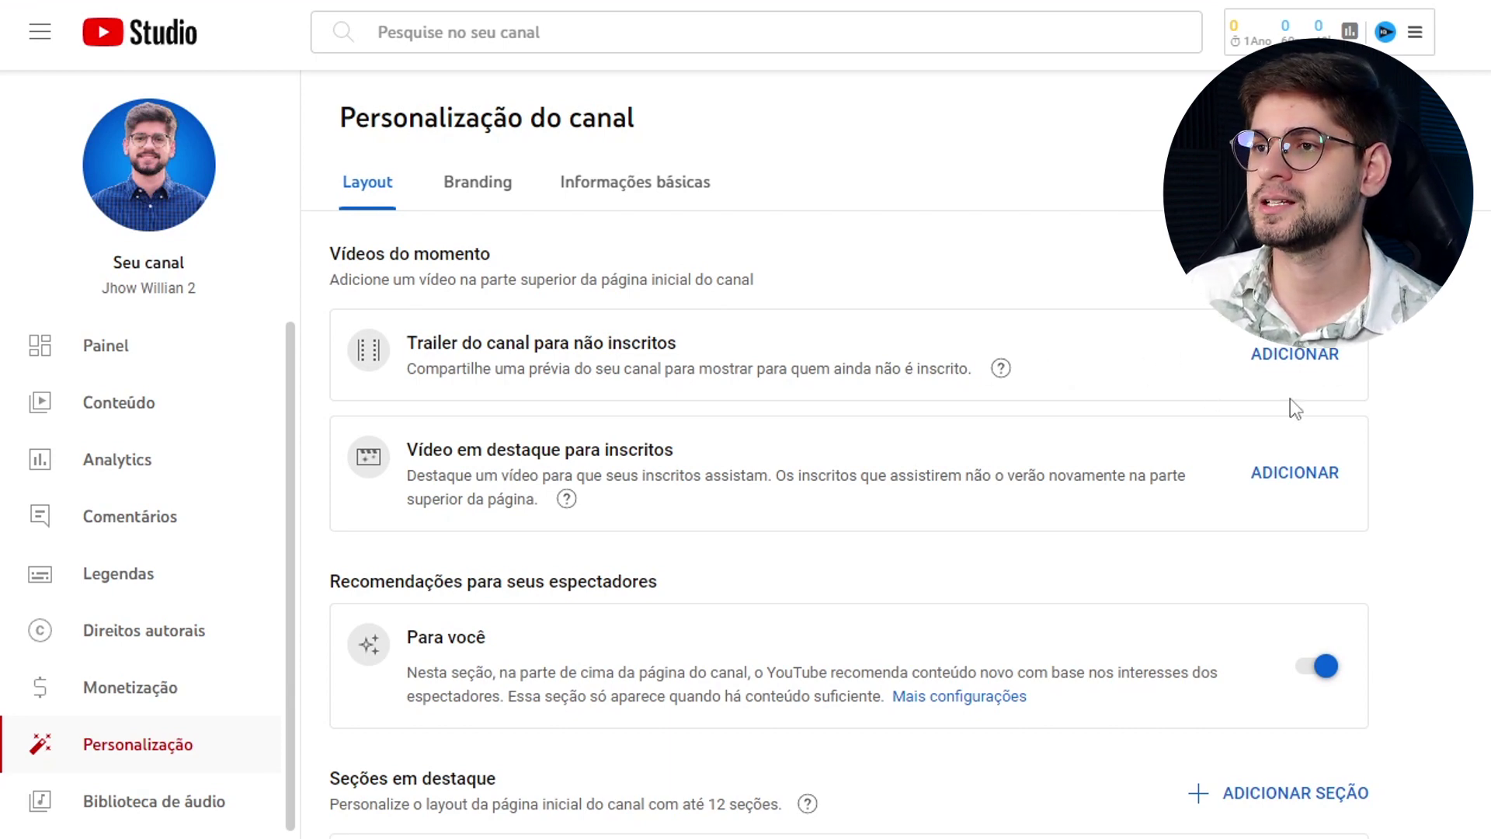
left_click(1308, 357)
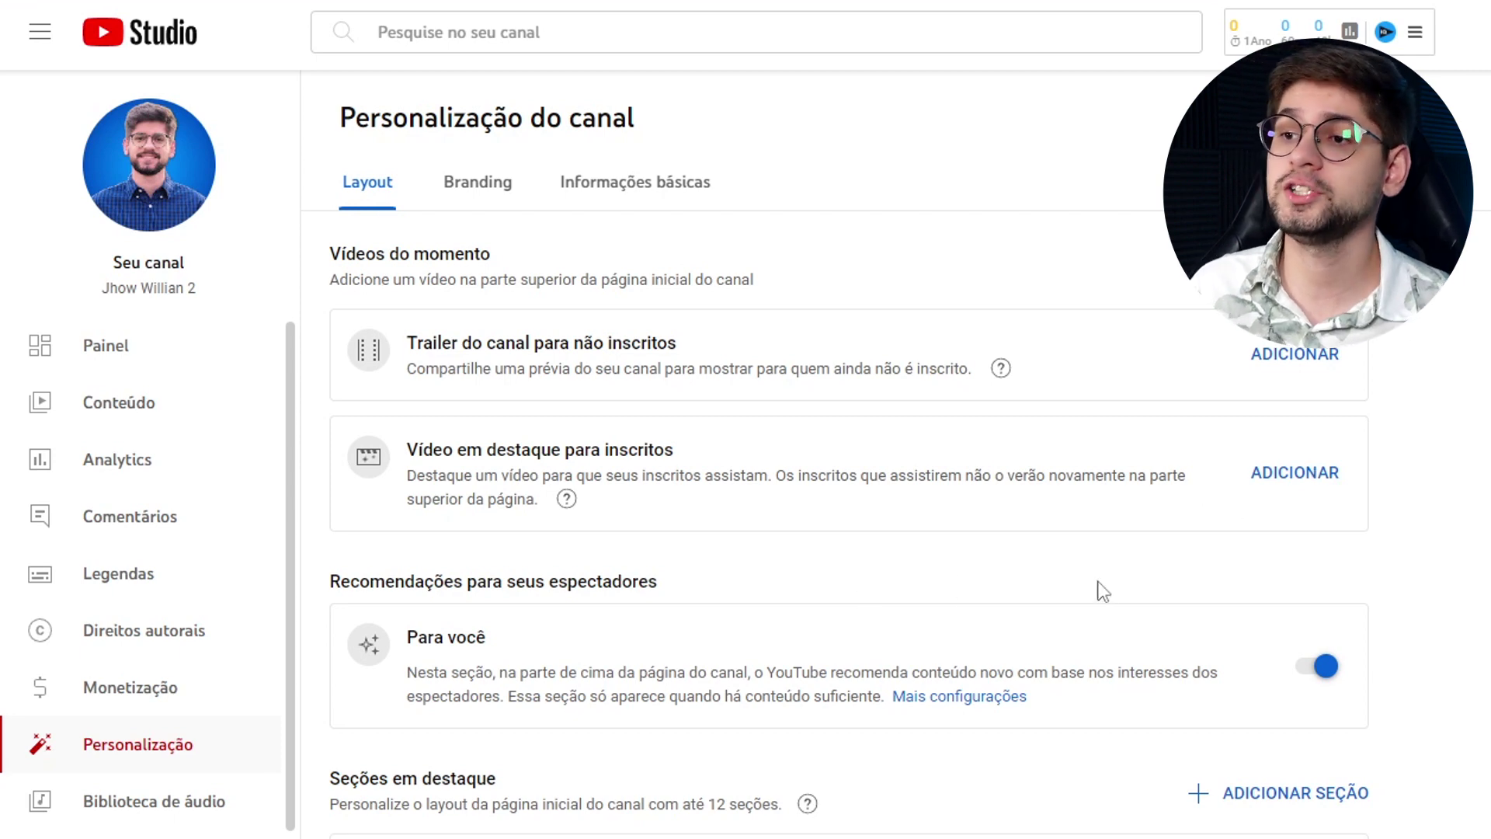
left_click(1320, 674)
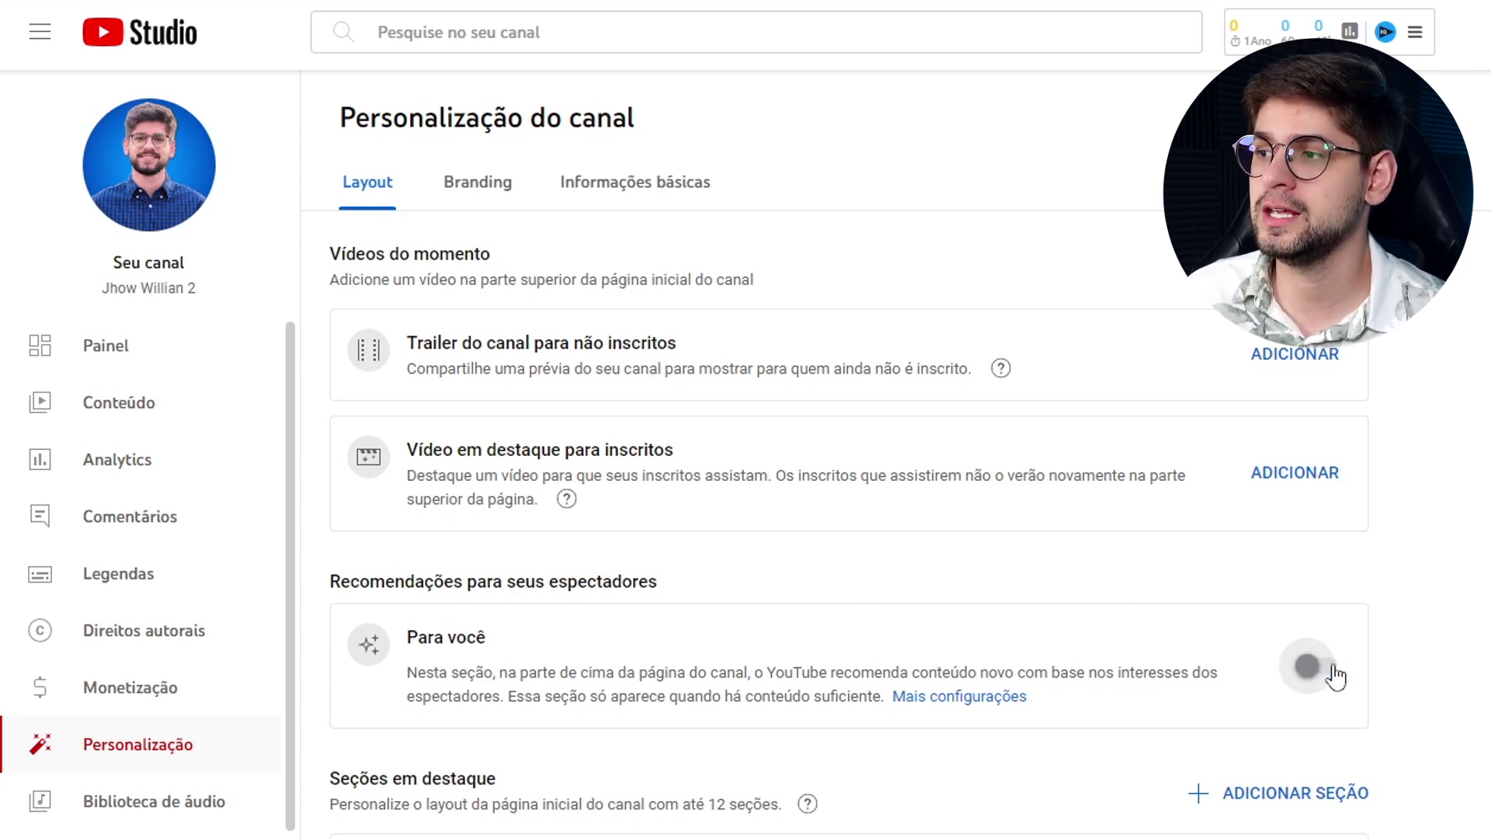
left_click(1320, 674)
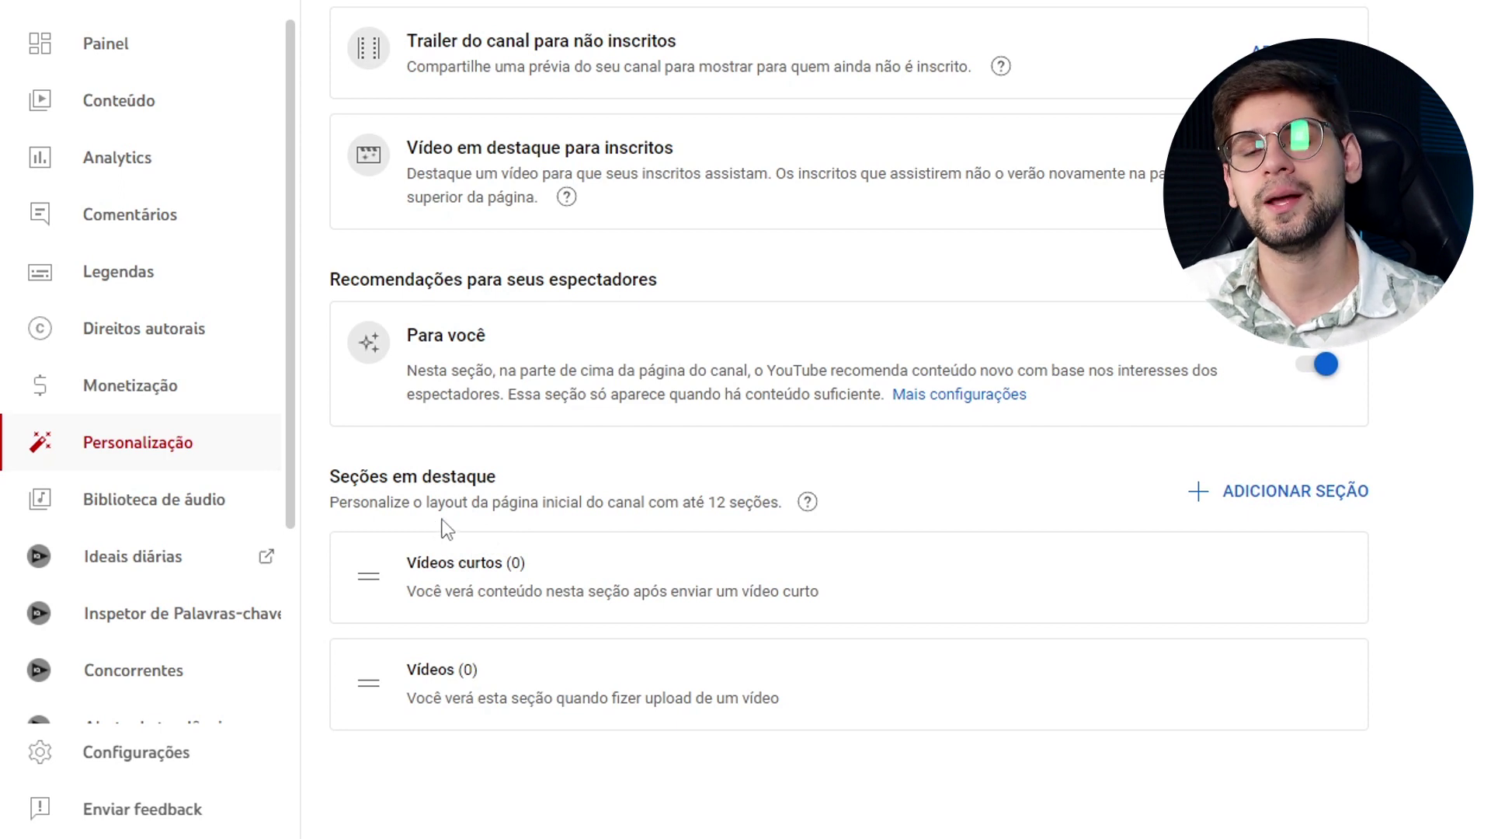
Browse the featured section types without adding any section.
left_click(1251, 507)
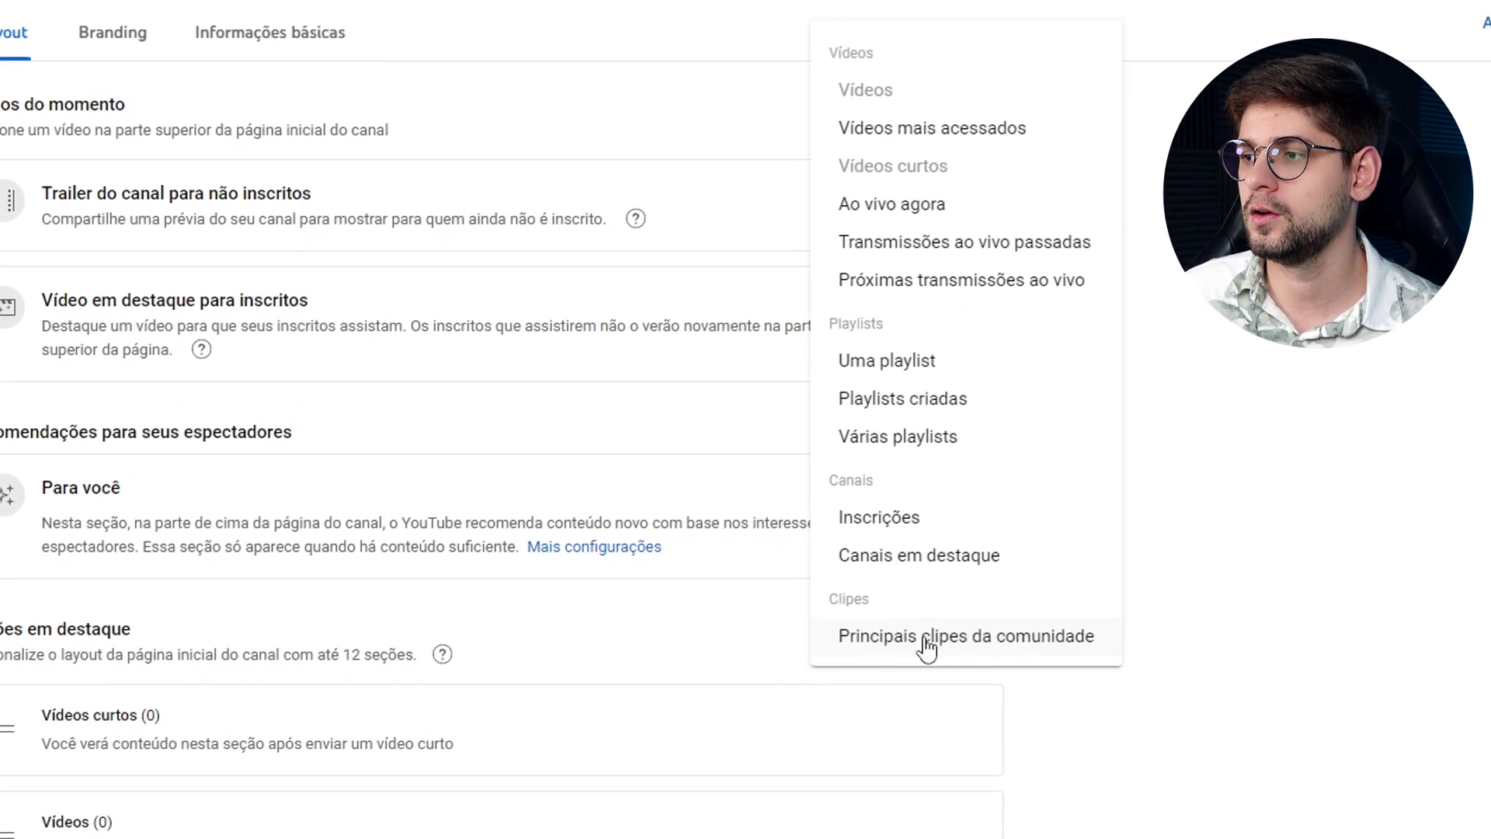
left_click(1465, 533)
left_click(891, 682)
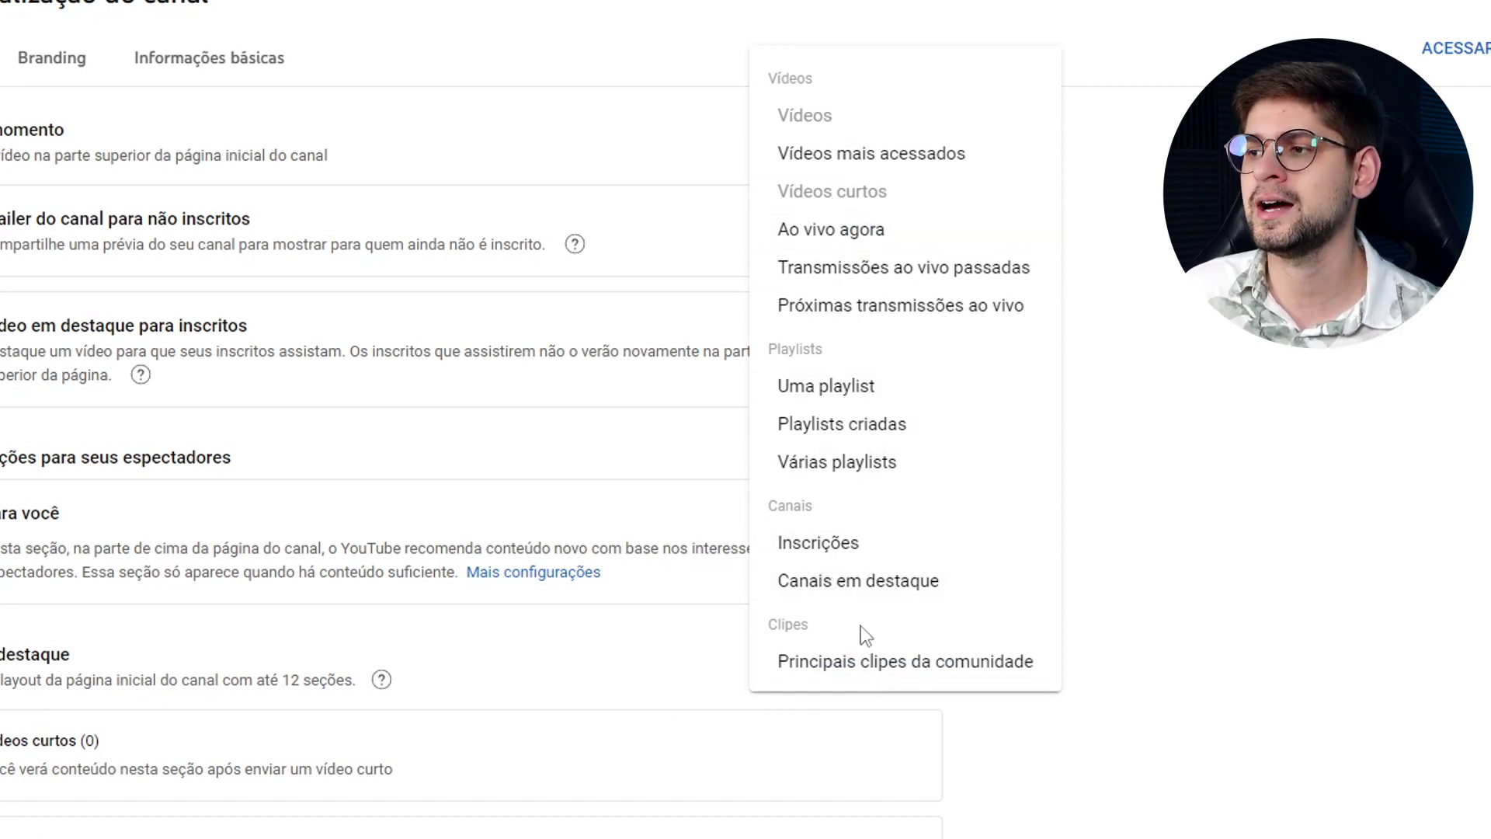
left_click(1228, 395)
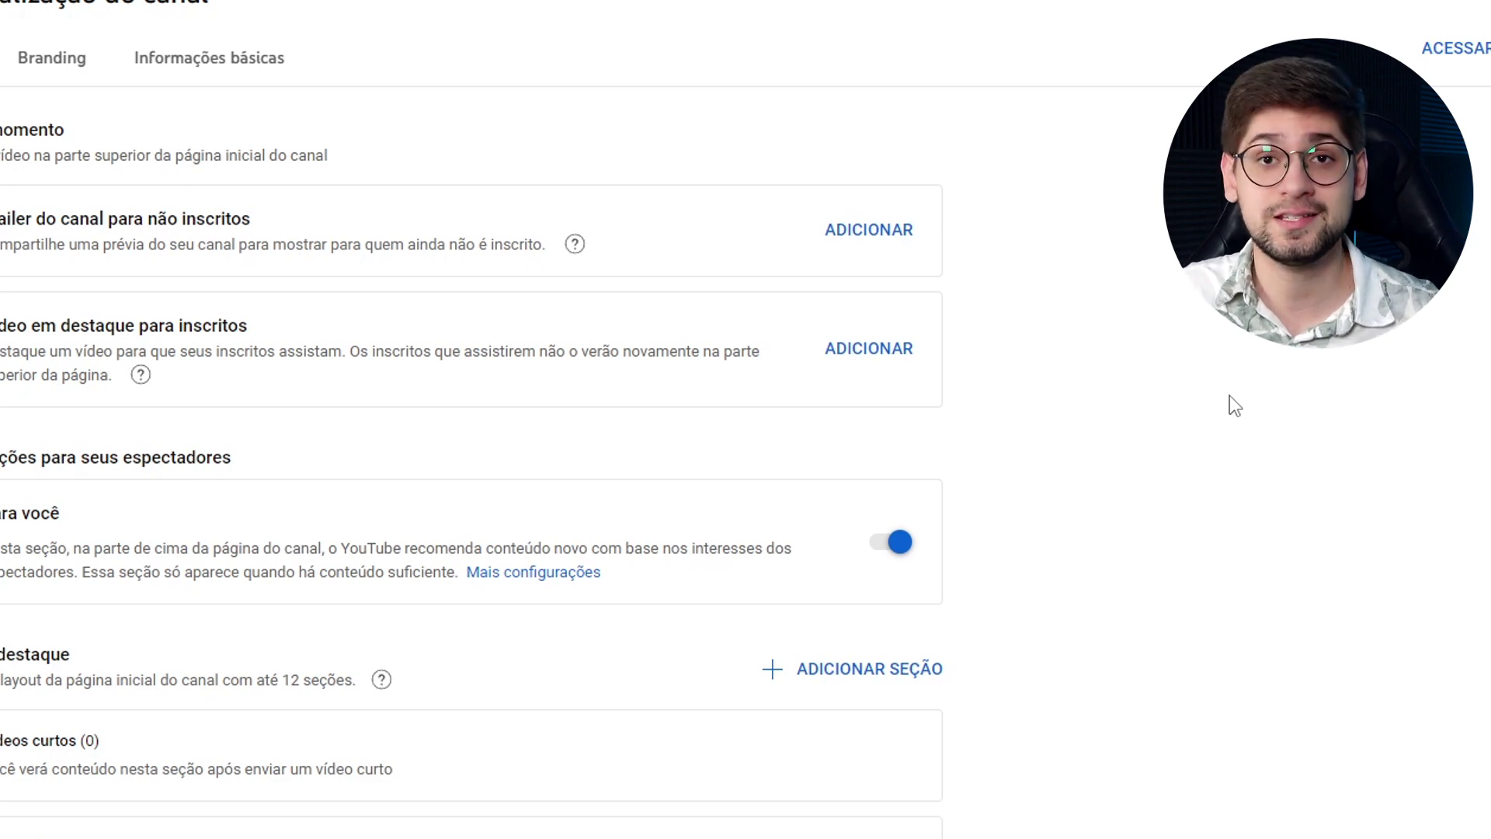
Check the Branding tab's minimum profile photo and banner sizes, then go to Informações básicas.
left_click(59, 65)
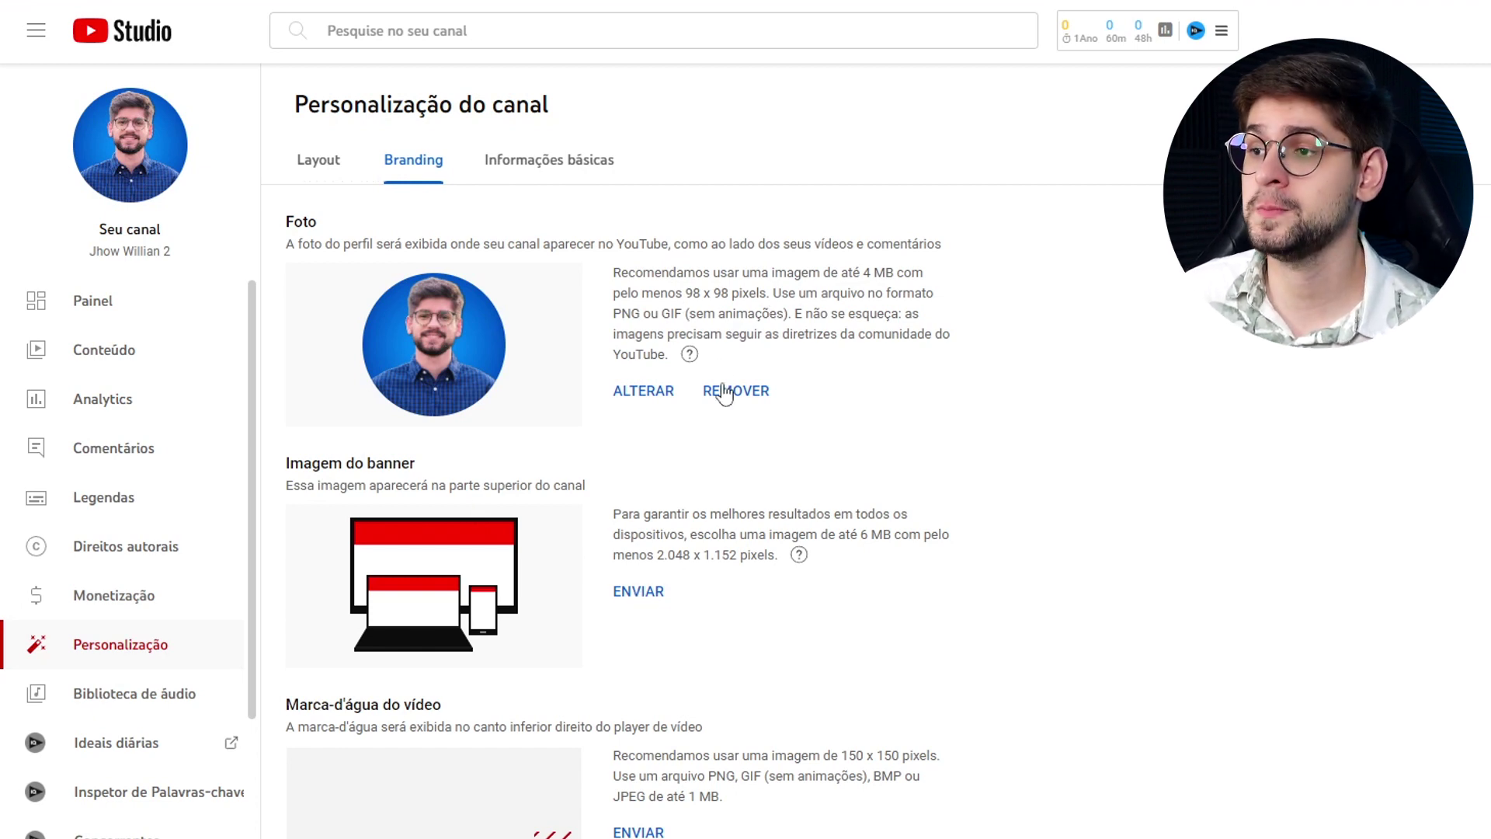
left_click_drag(685, 294, 740, 293)
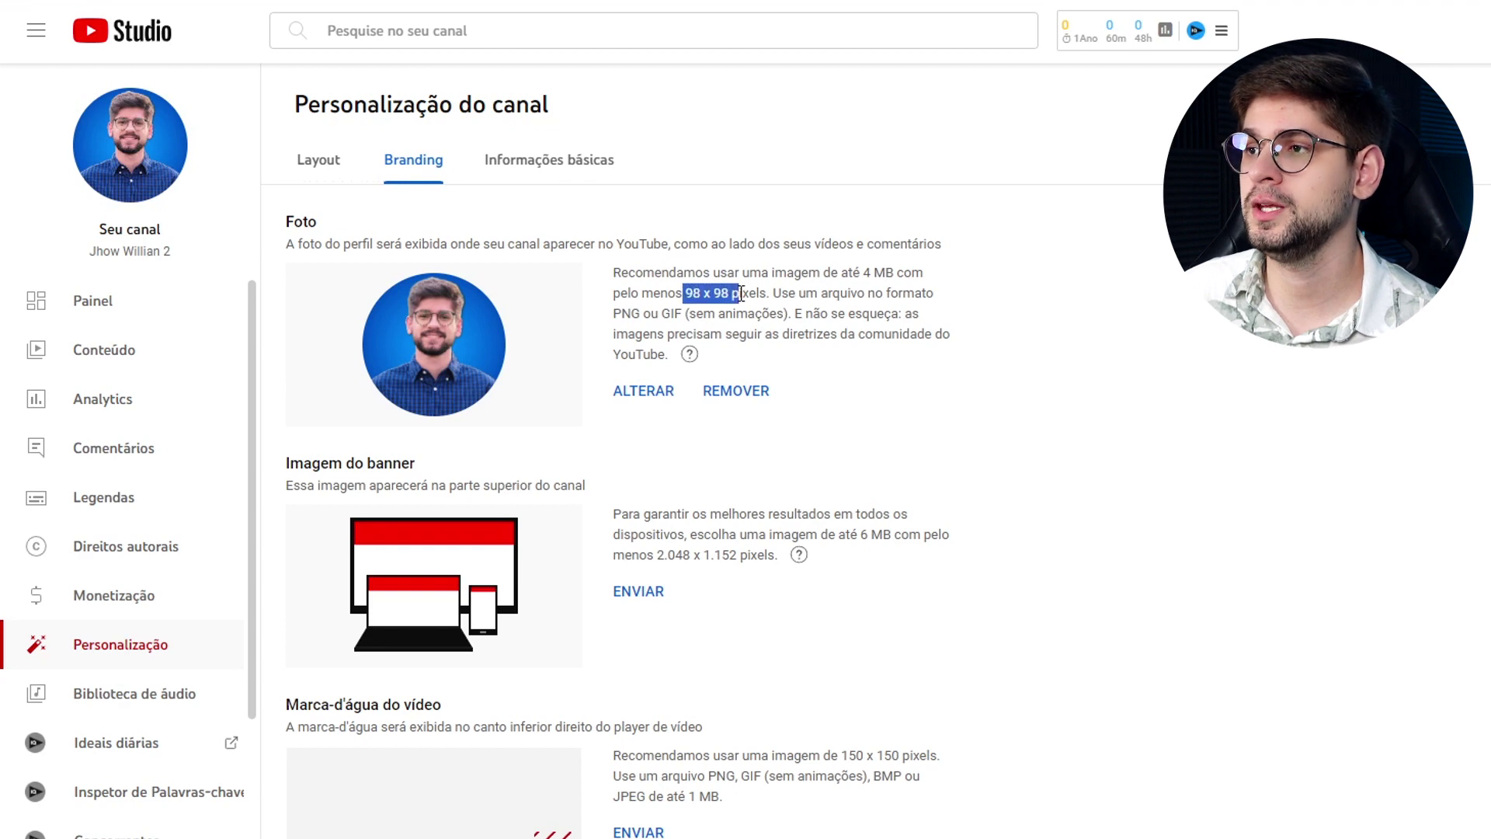
left_click(773, 295)
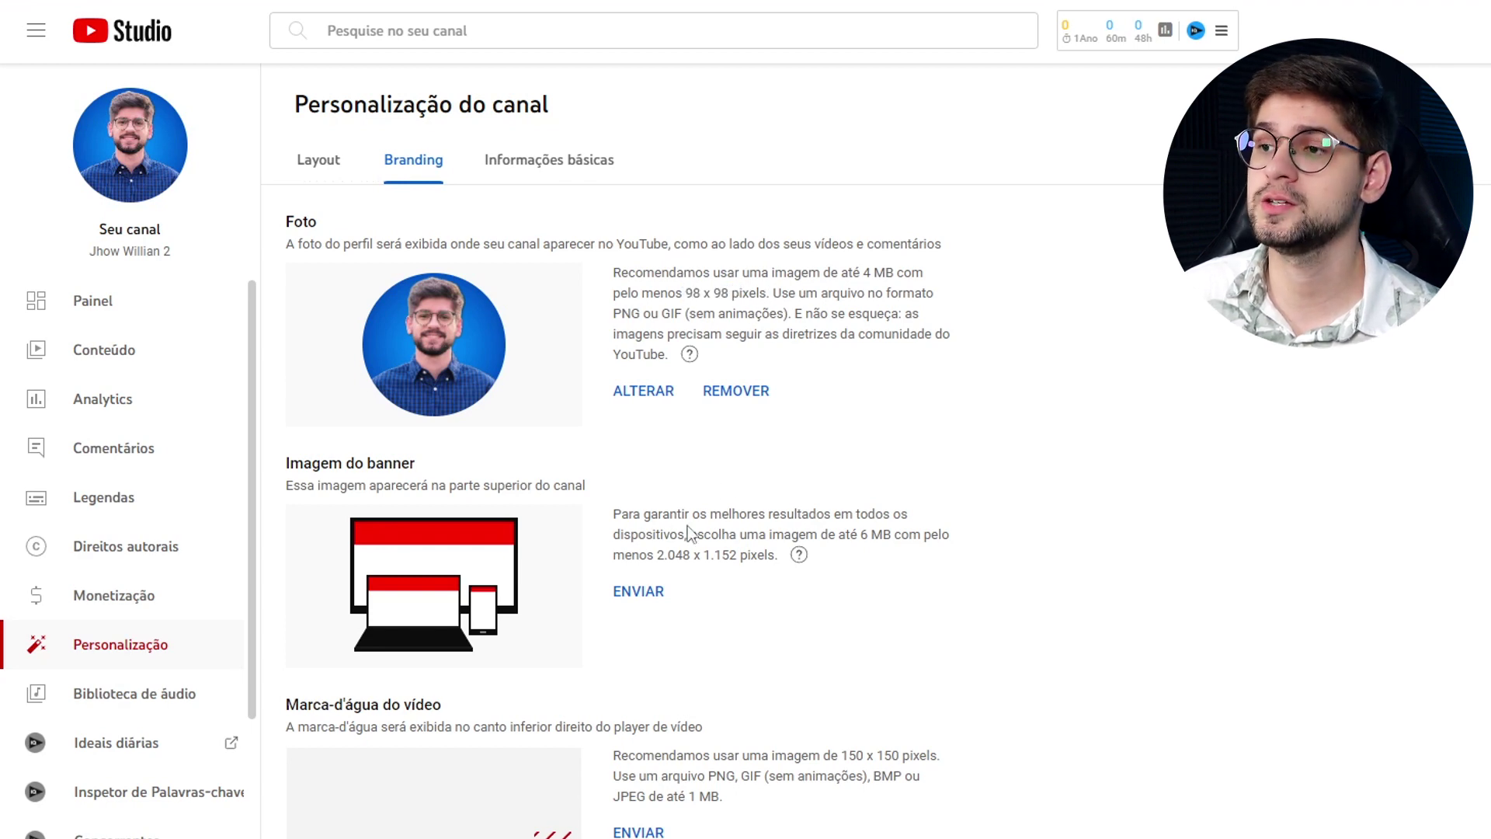
left_click_drag(658, 554, 752, 550)
left_click(774, 550)
scroll(466, 621, "down", 2)
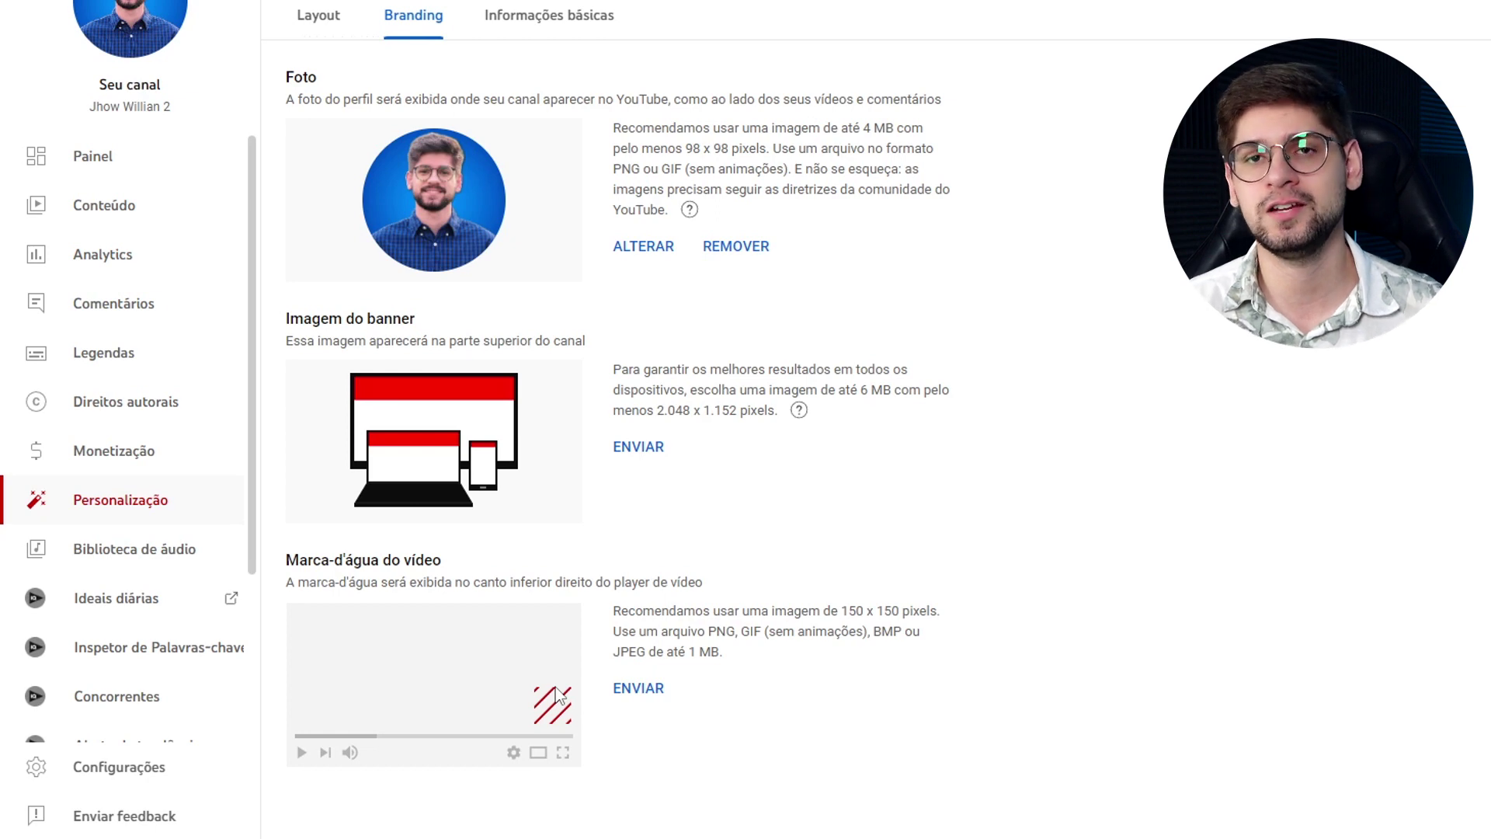
left_click(549, 17)
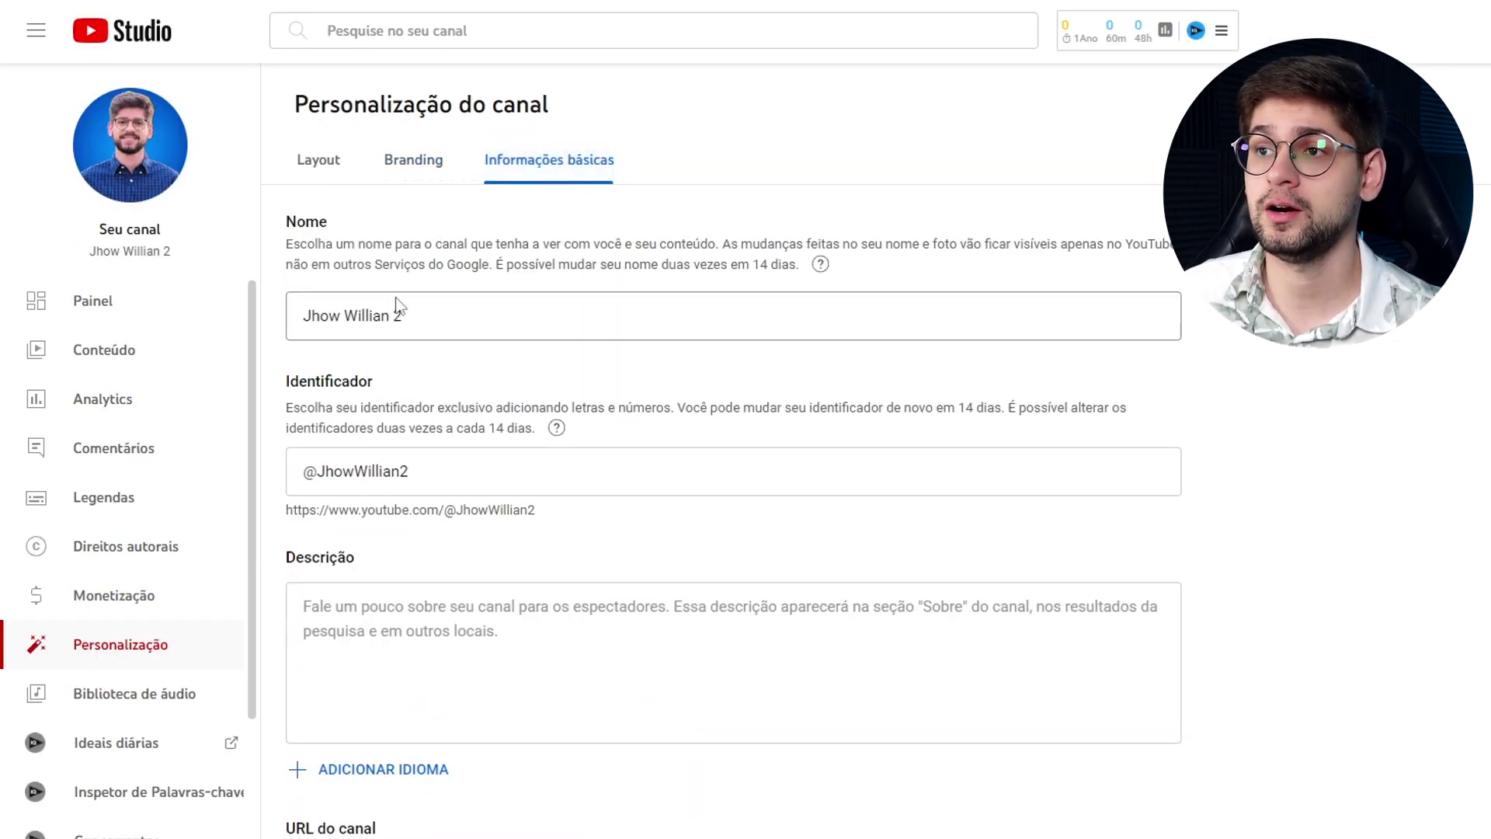
left_click(427, 314)
left_click_drag(418, 319, 295, 316)
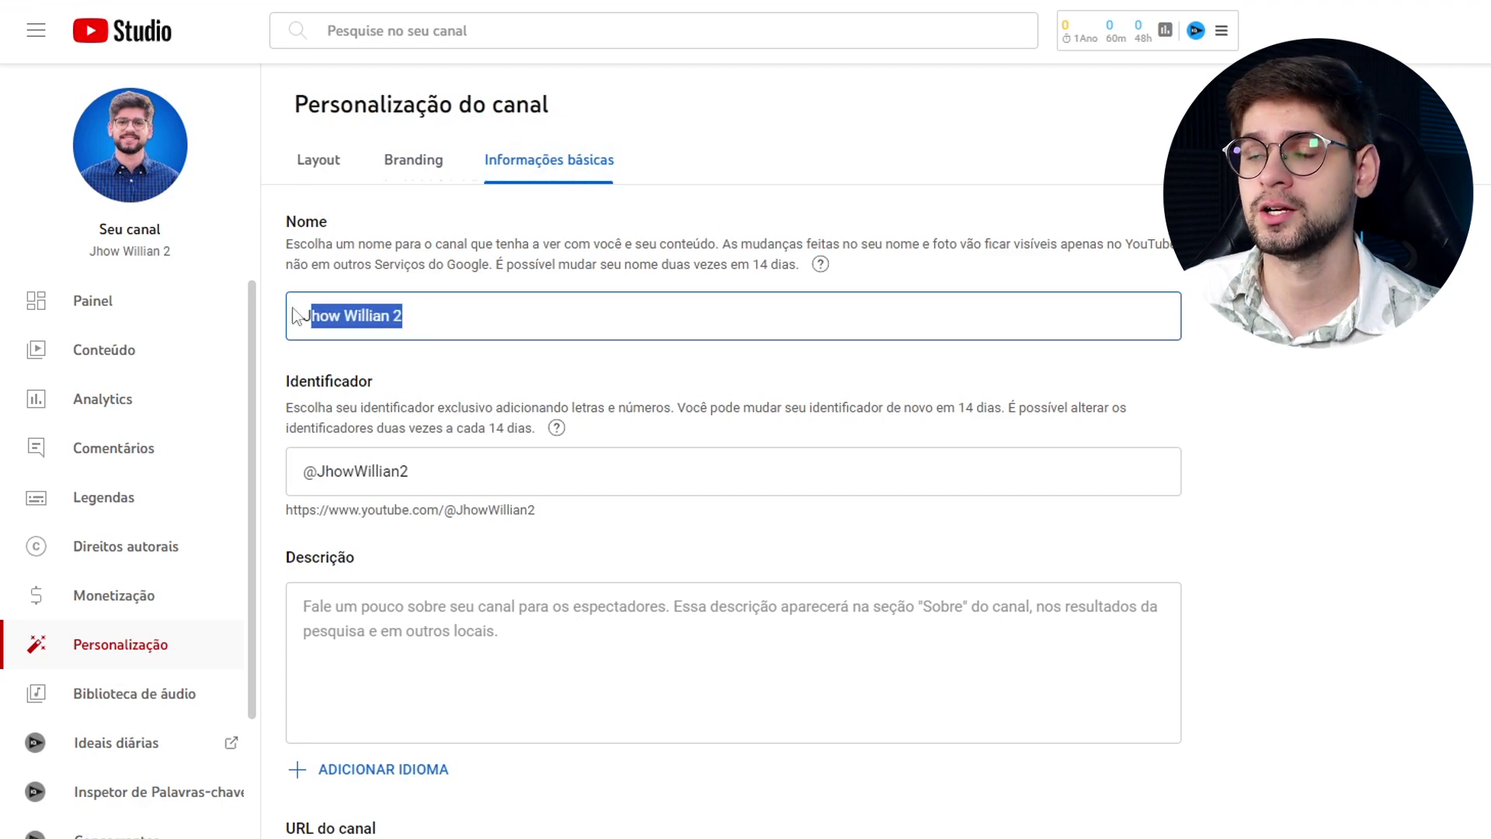
left_click(446, 314)
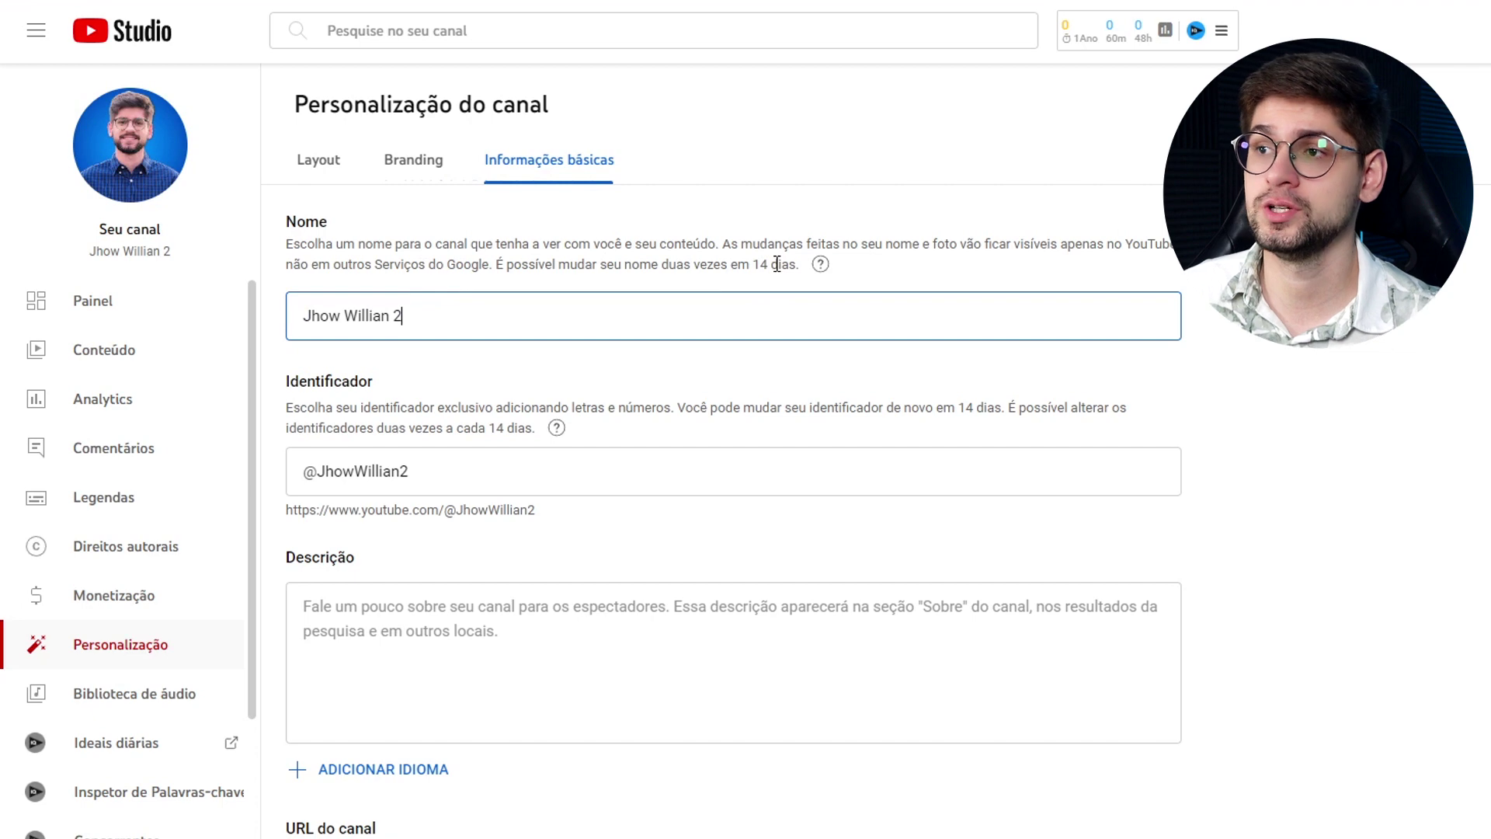
scroll(674, 304, "down", 1)
left_click(434, 363)
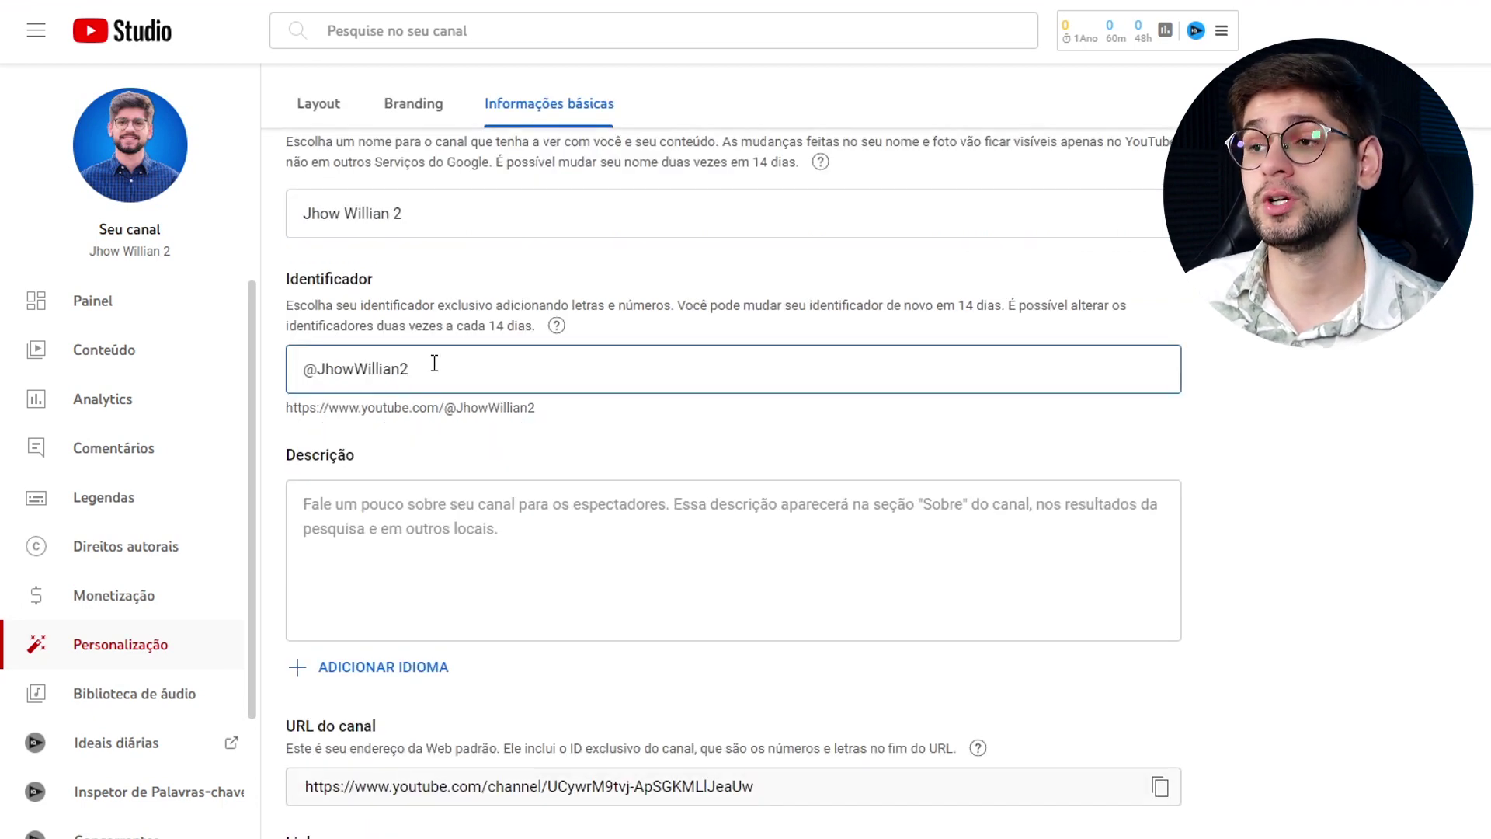
double_click(408, 367)
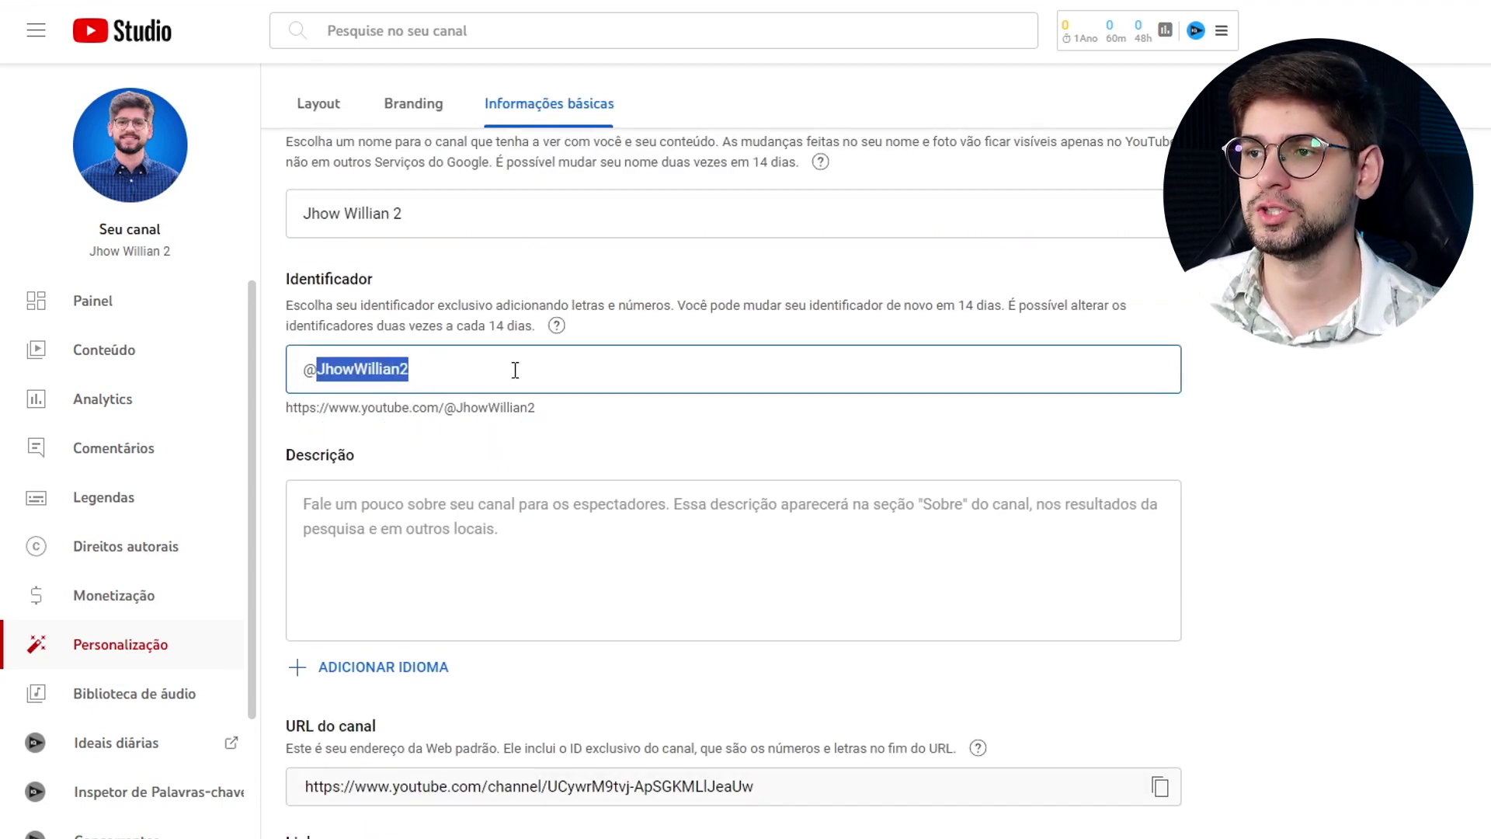
left_click(440, 357)
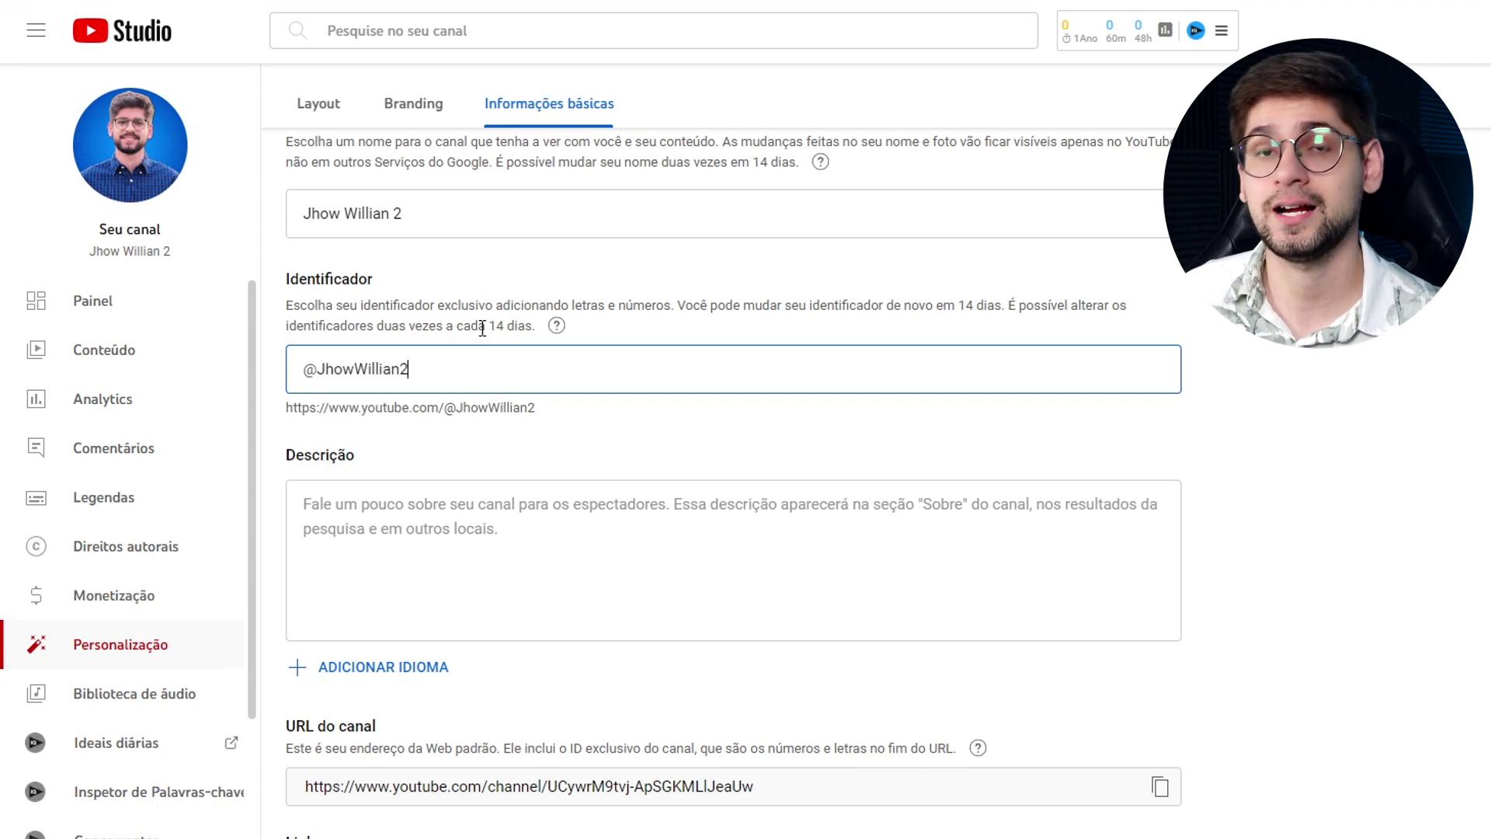
scroll(377, 425, "down", 1)
left_click(377, 426)
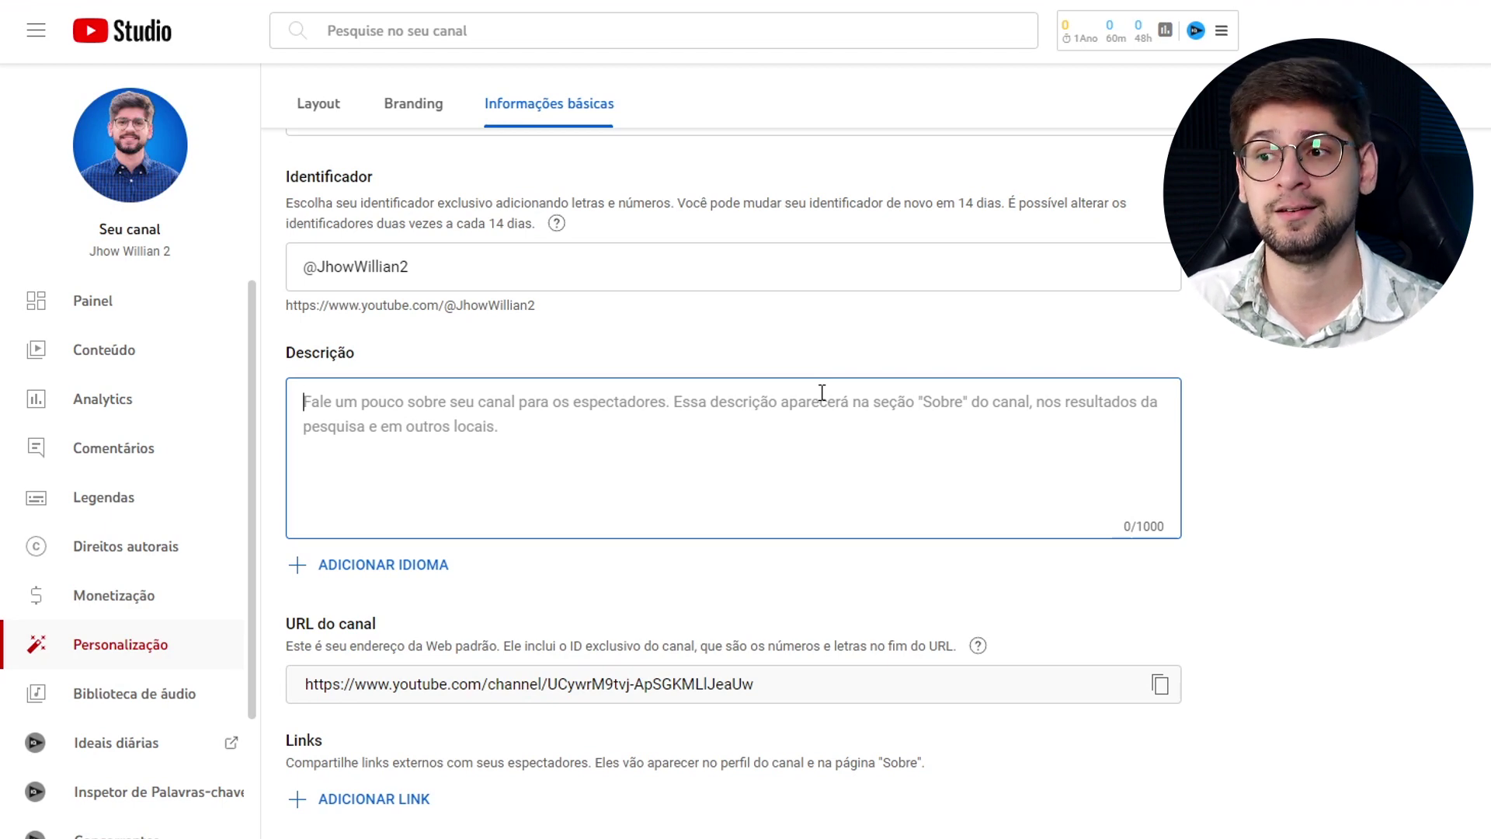
scroll(366, 806, "down", 1)
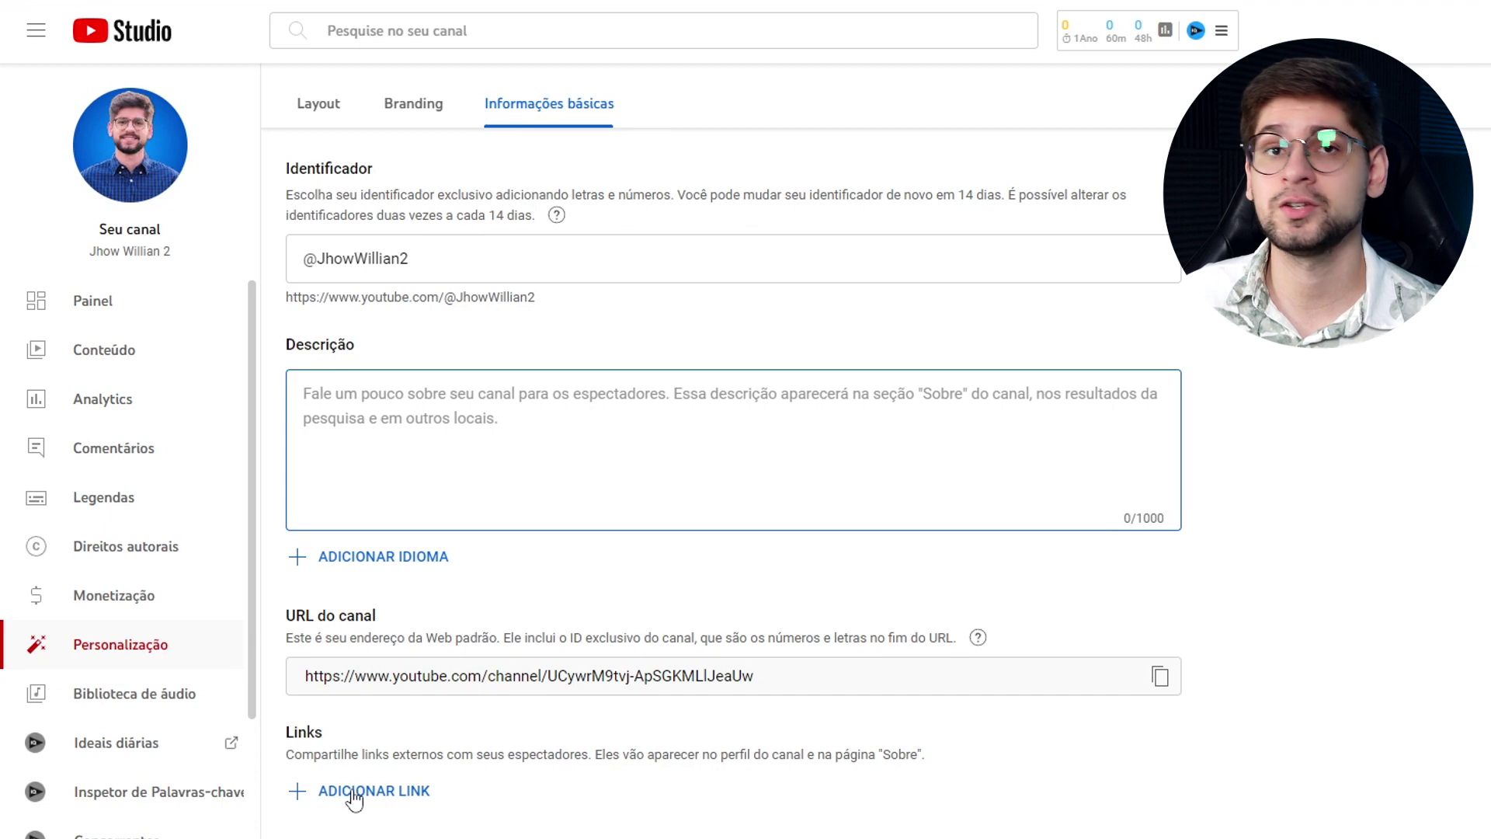
left_click(352, 793)
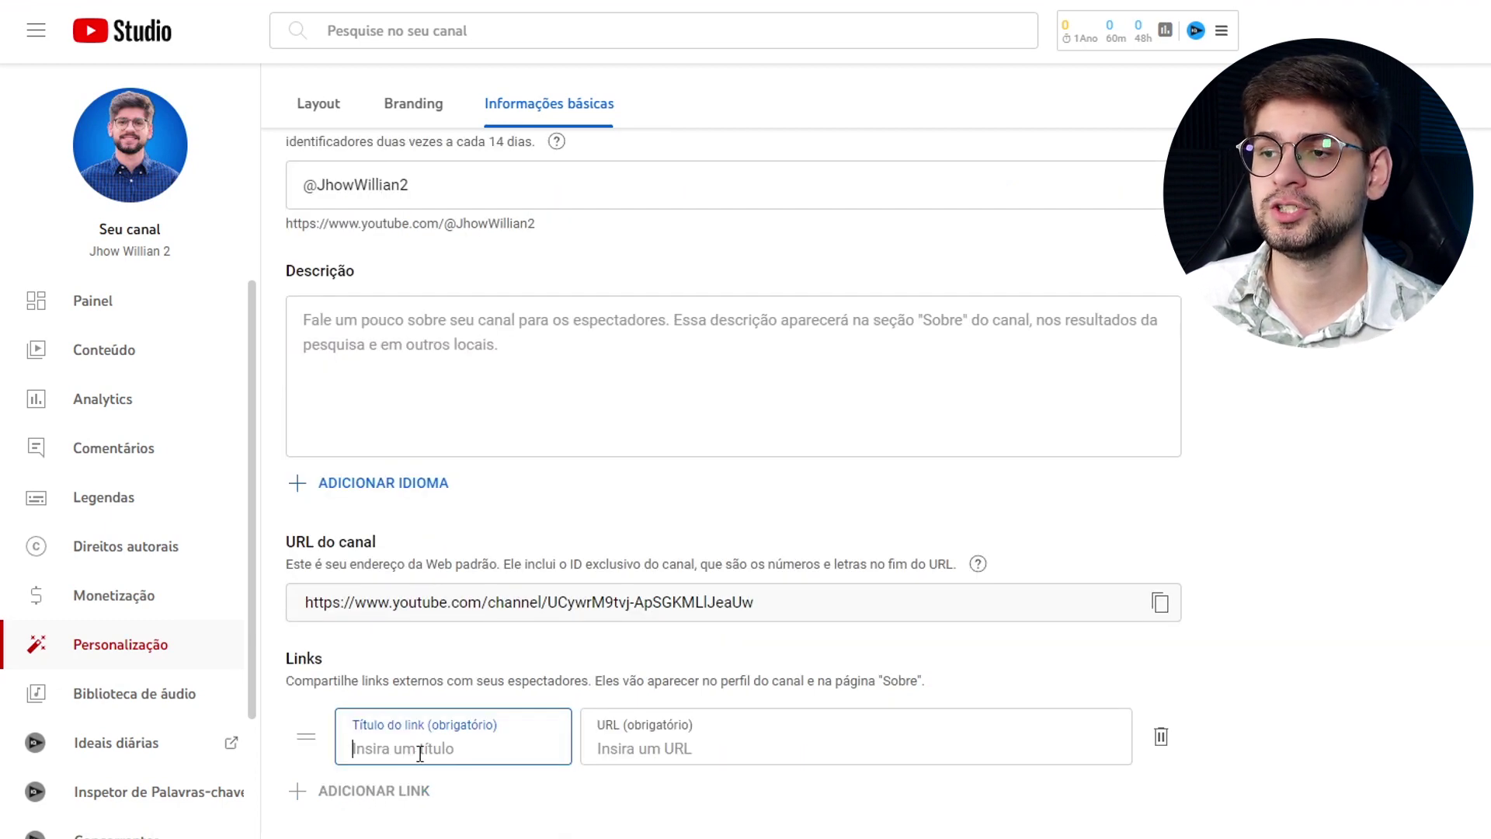
type("Rede ")
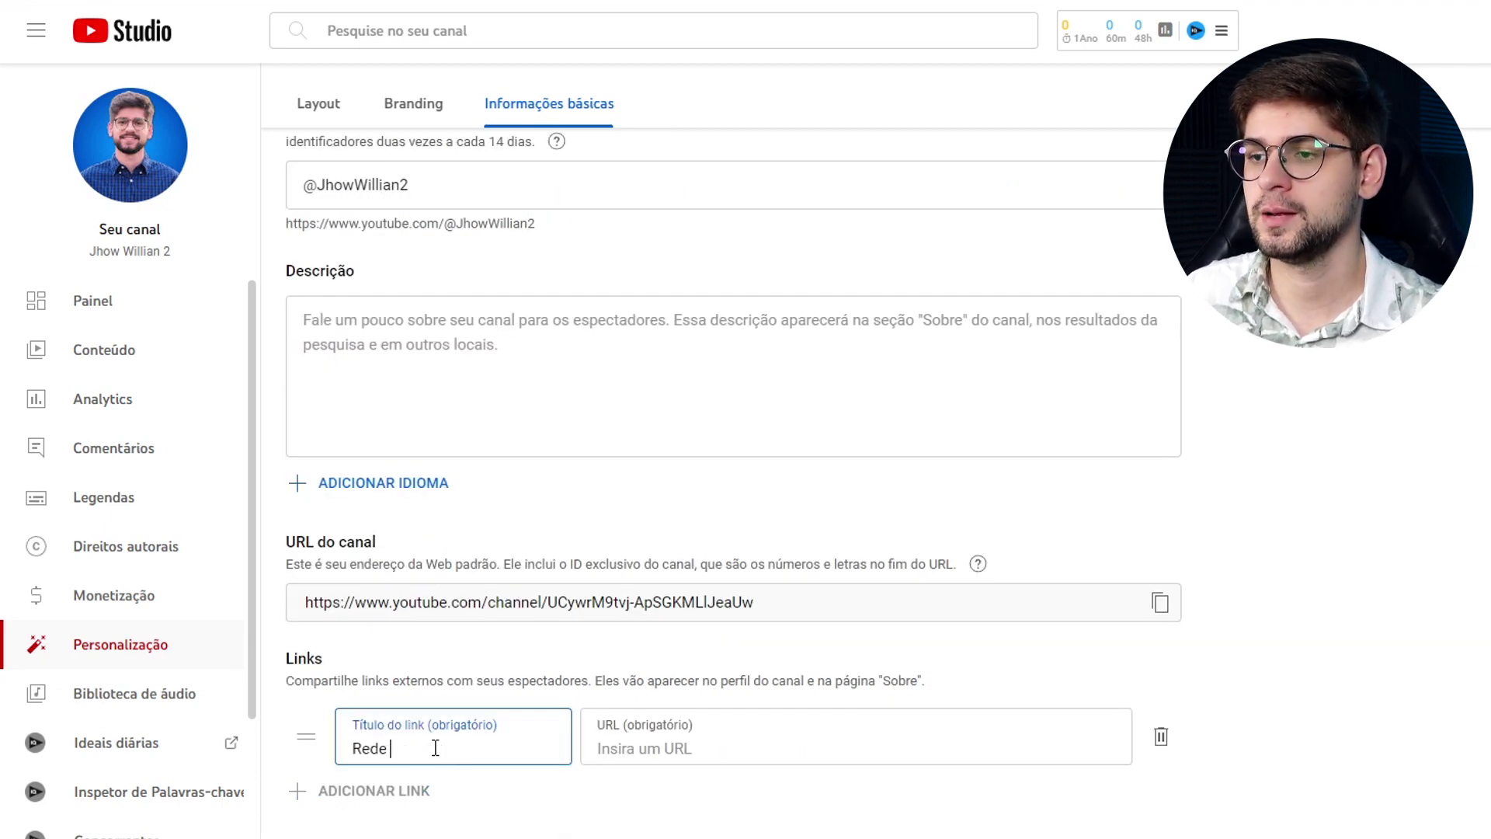
type("Social")
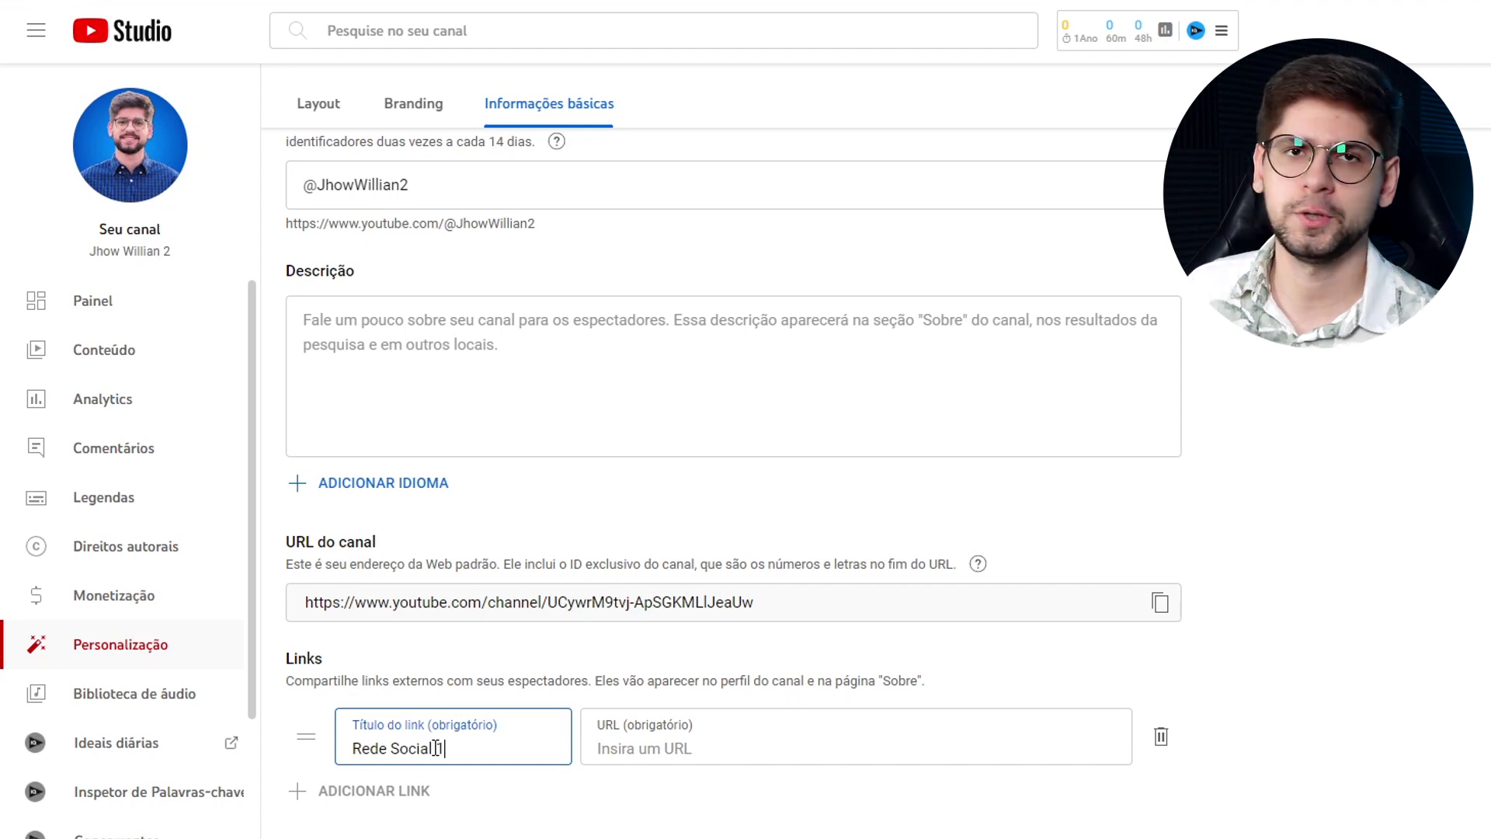
type(" 1")
left_click(654, 730)
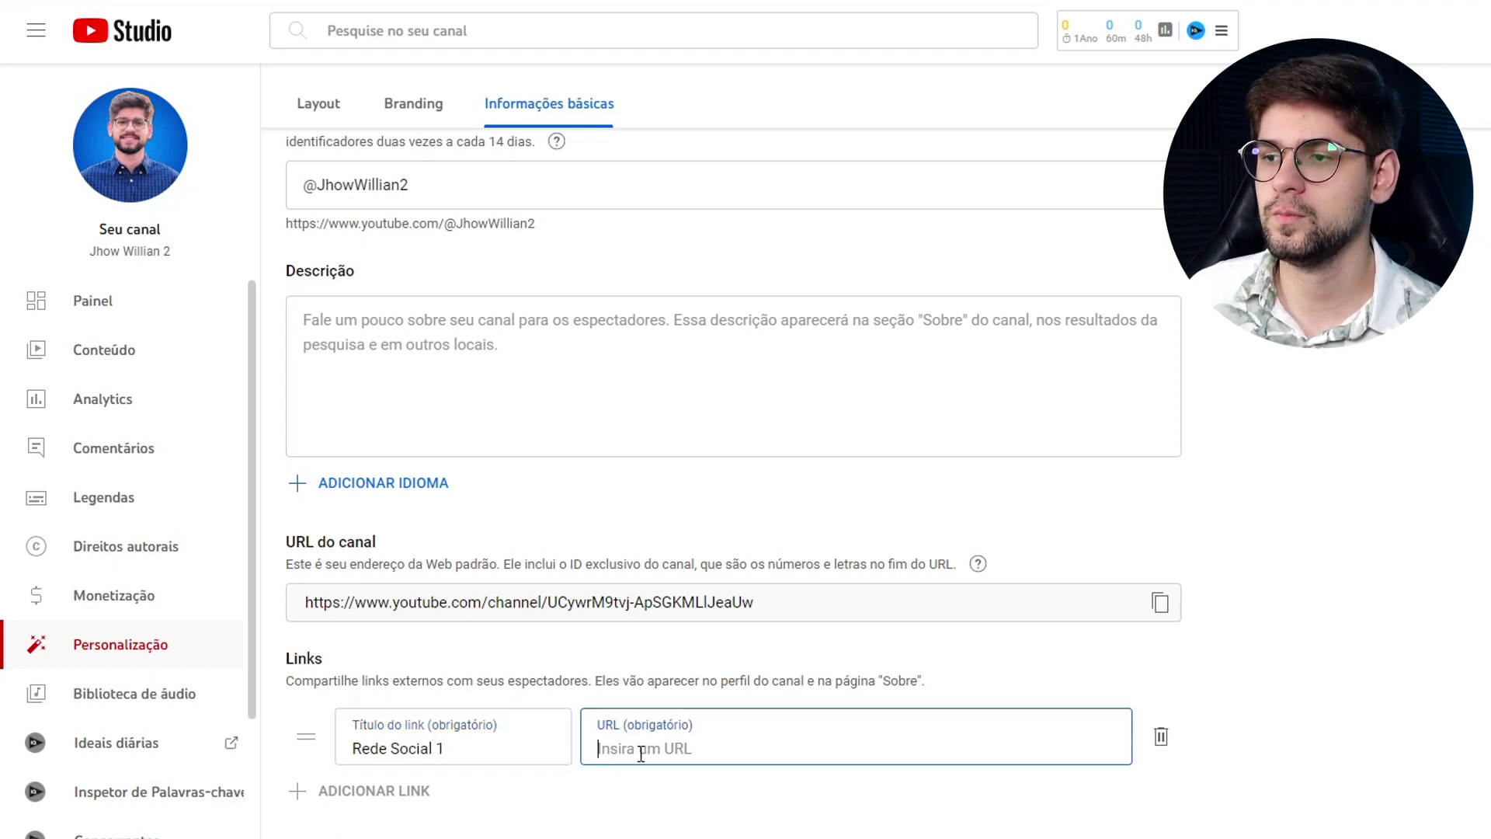
scroll(449, 785, "down", 2)
scroll(419, 756, "down", 2)
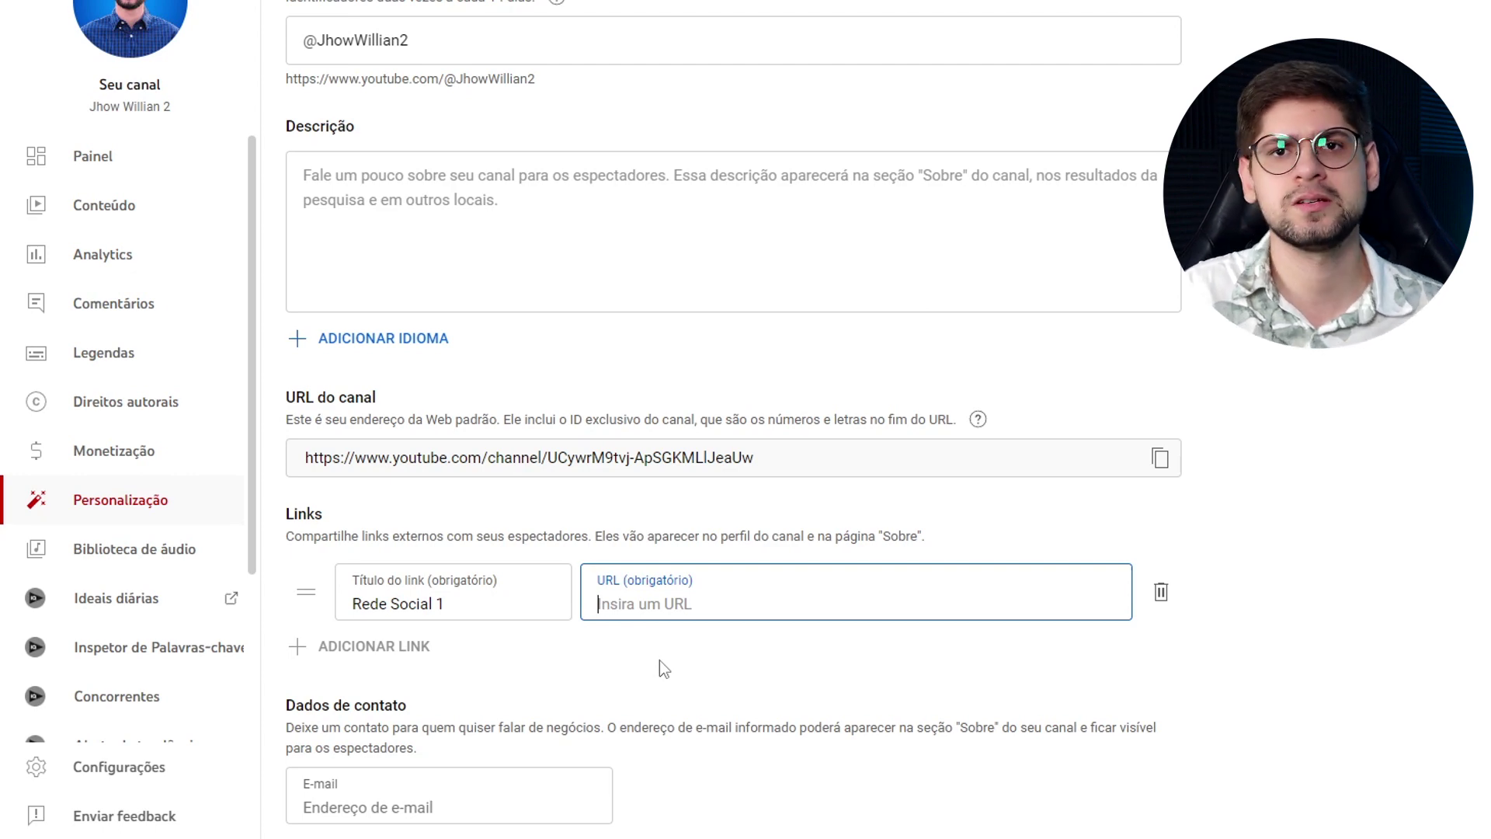
left_click(660, 660)
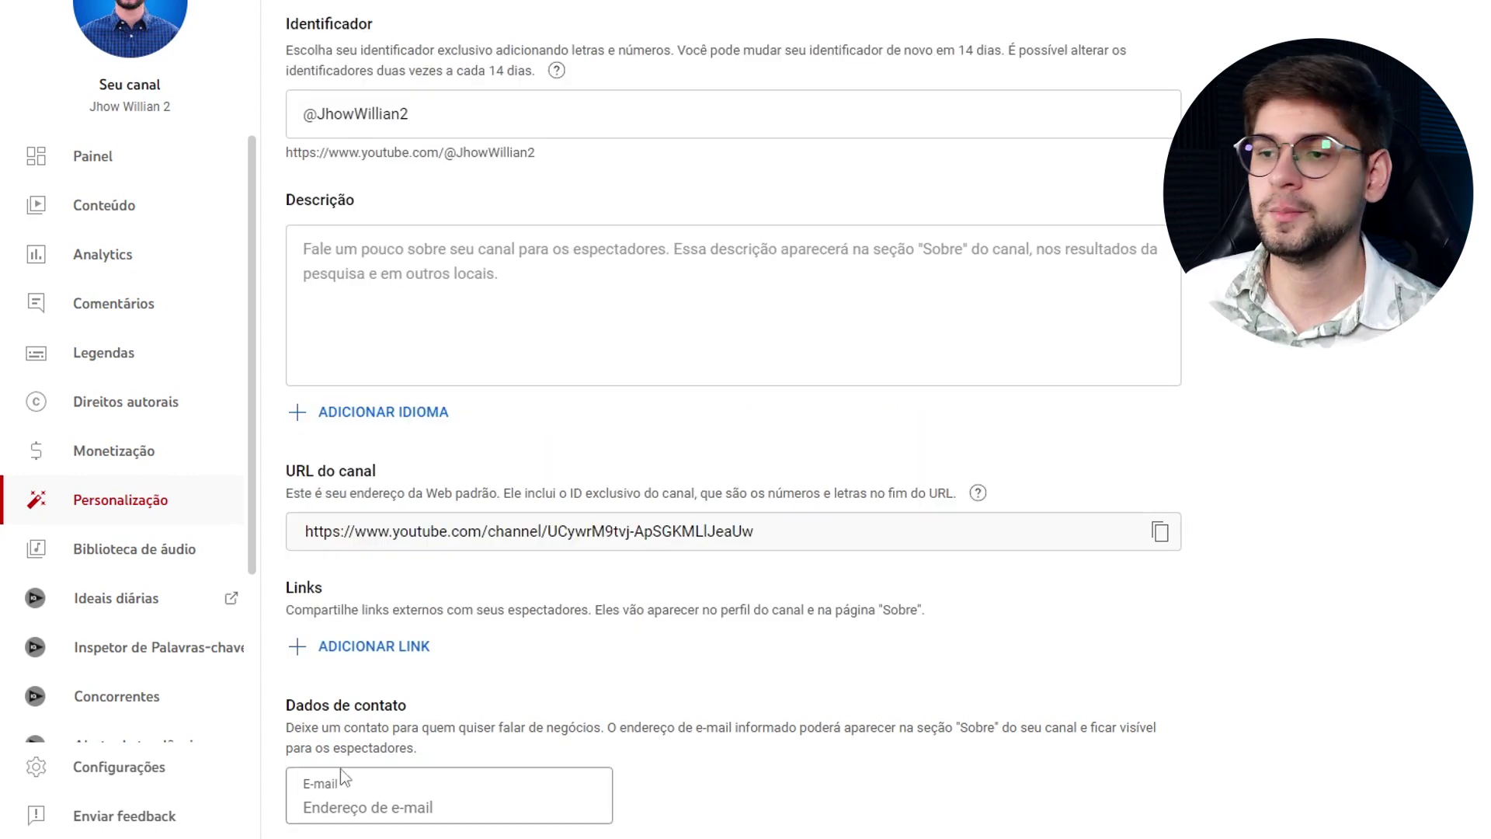
left_click(396, 800)
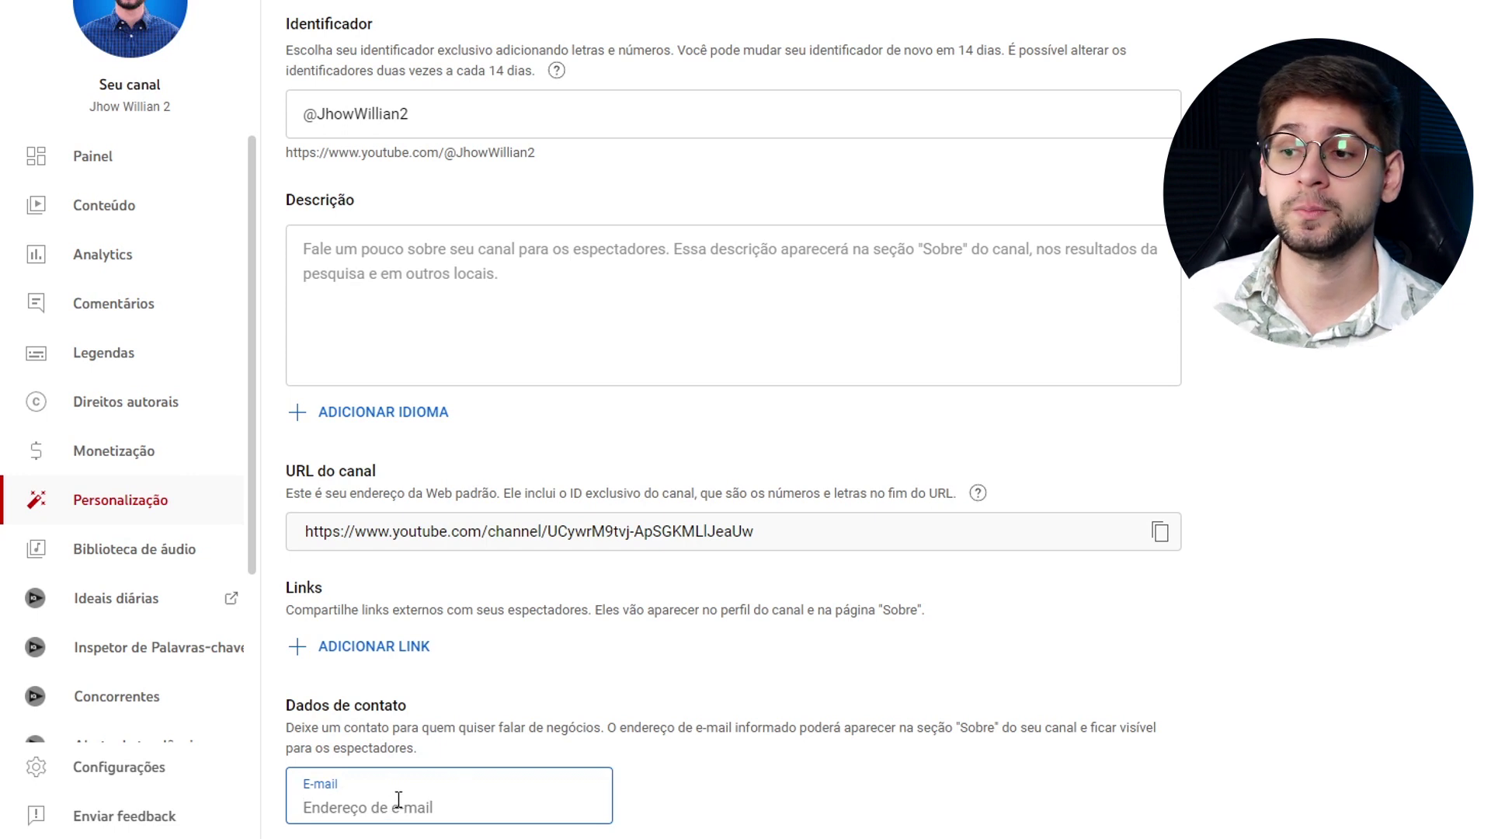